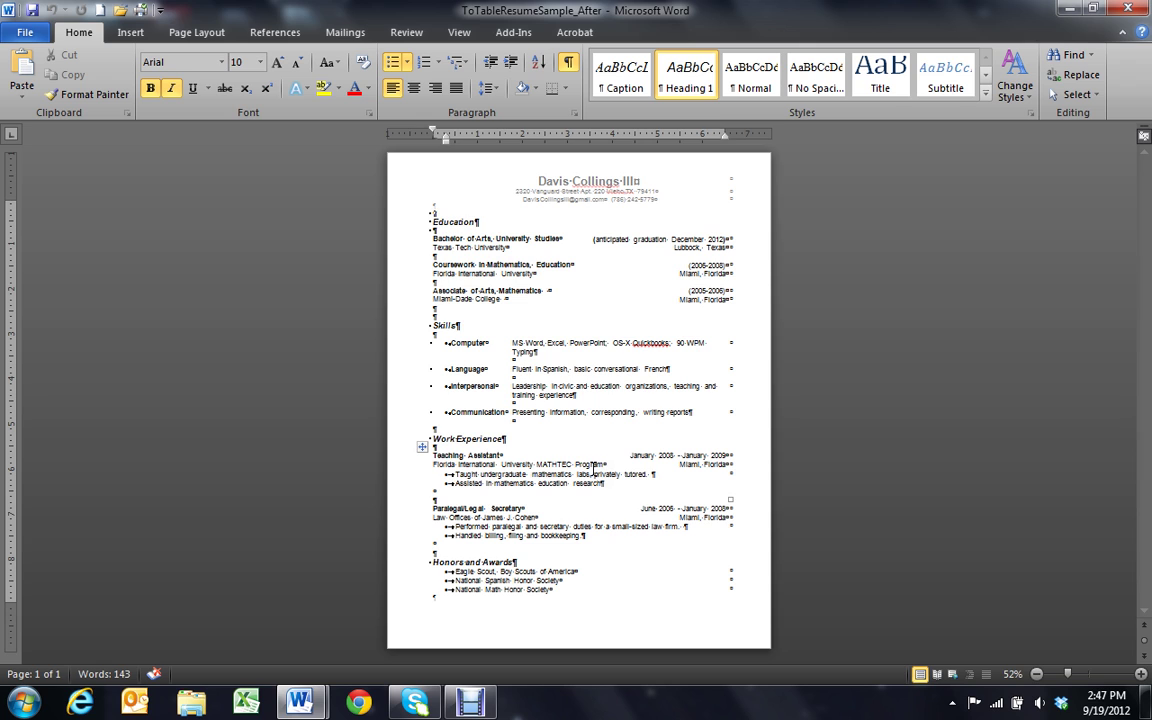
Cut the name and contact table out of the page header at Page Width view
{"action": "double_click", "coordinate": [531, 190]}
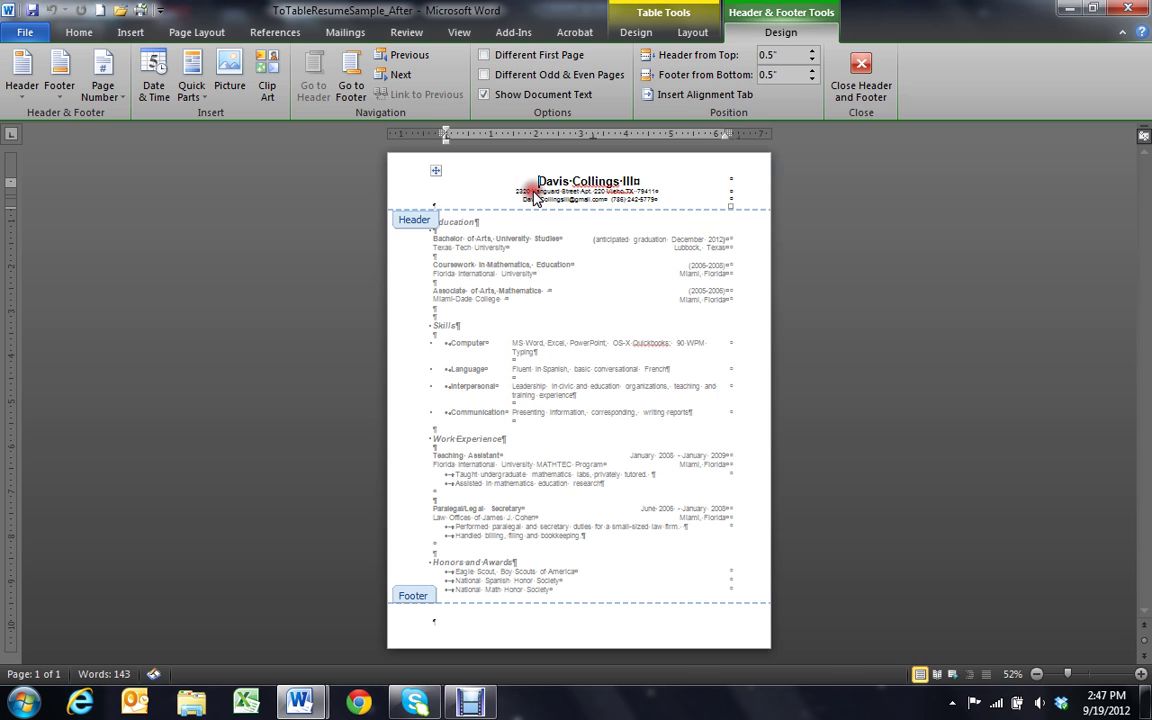
{"action": "left_click", "coordinate": [459, 32]}
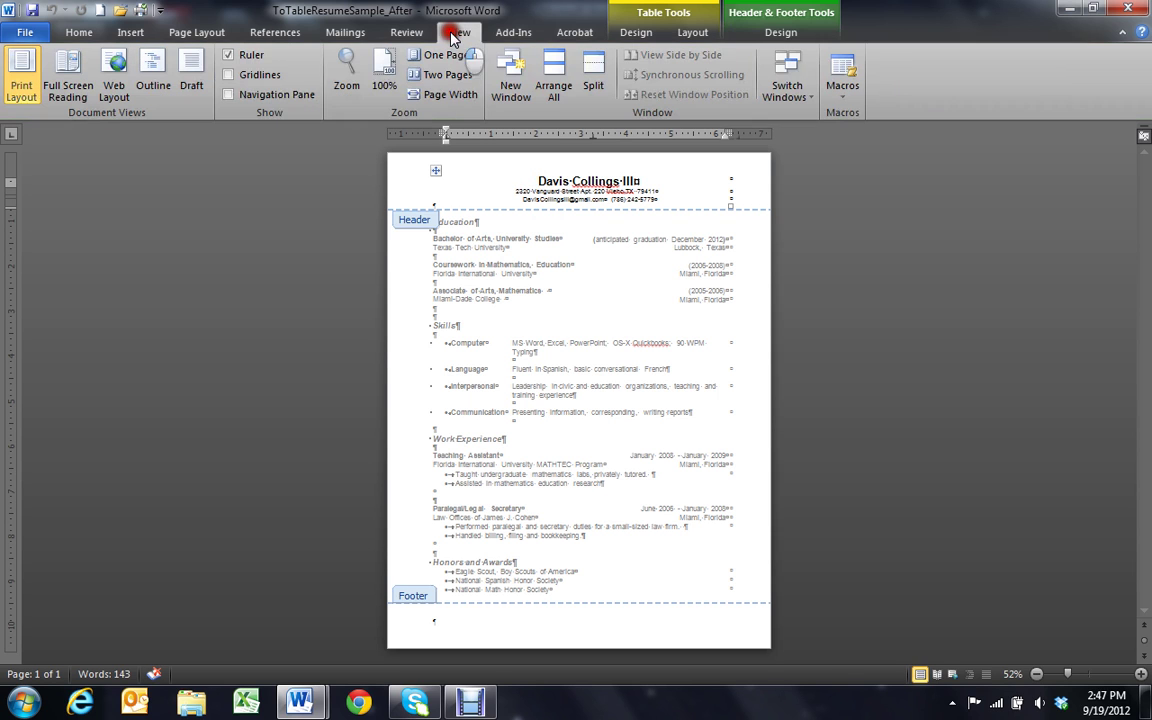
{"action": "left_click", "coordinate": [450, 95]}
{"action": "left_click_drag", "start_coordinate": [465, 246], "coordinate": [790, 300]}
{"action": "key", "text": "ctrl+c"}
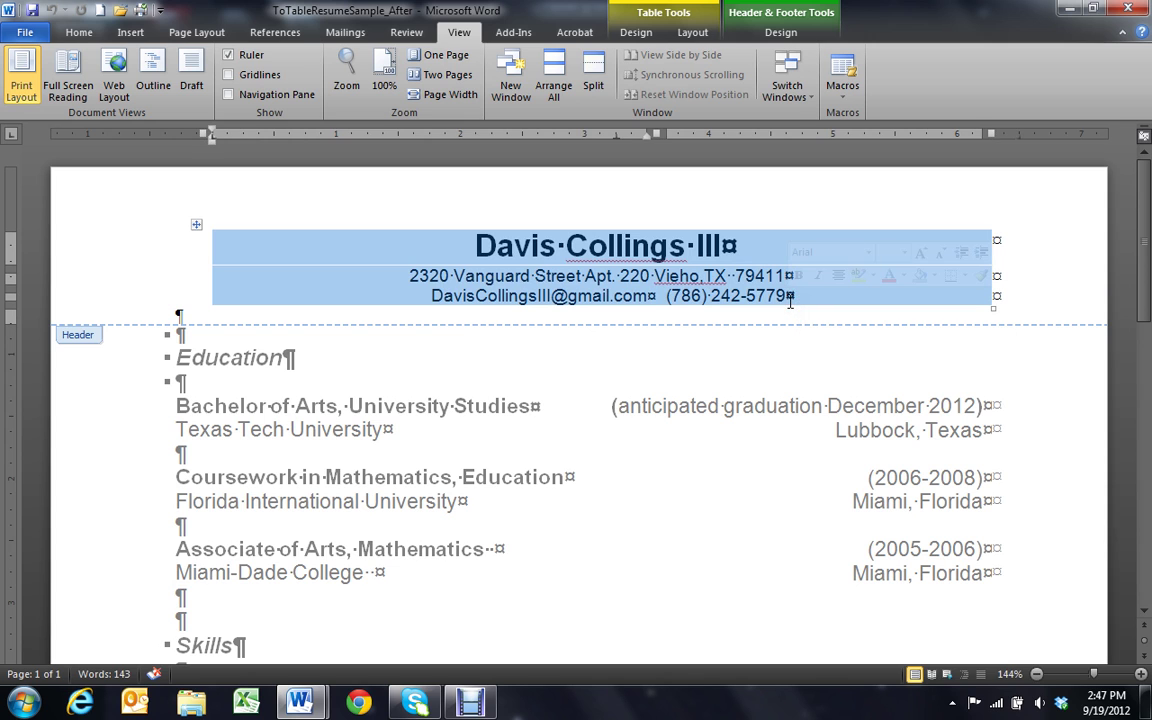
{"action": "right_click", "coordinate": [790, 300]}
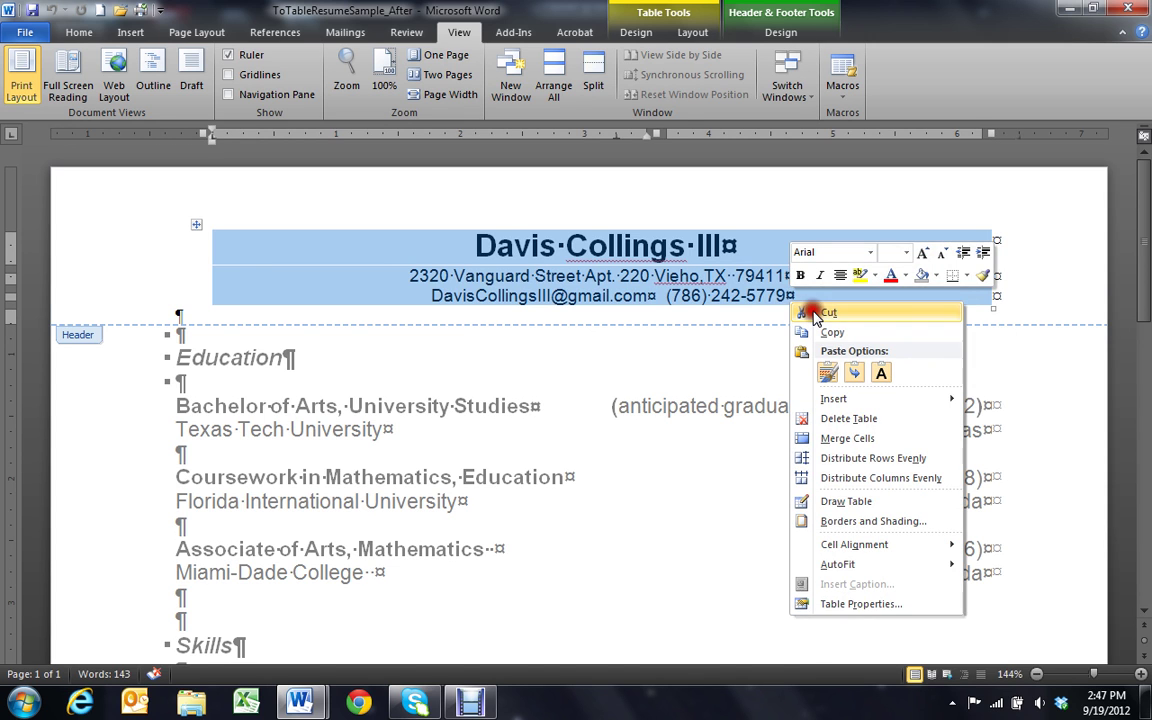
{"action": "left_click", "coordinate": [778, 316]}
Paste the table at the top of the body, keeping its source formatting
{"action": "right_click", "coordinate": [181, 299]}
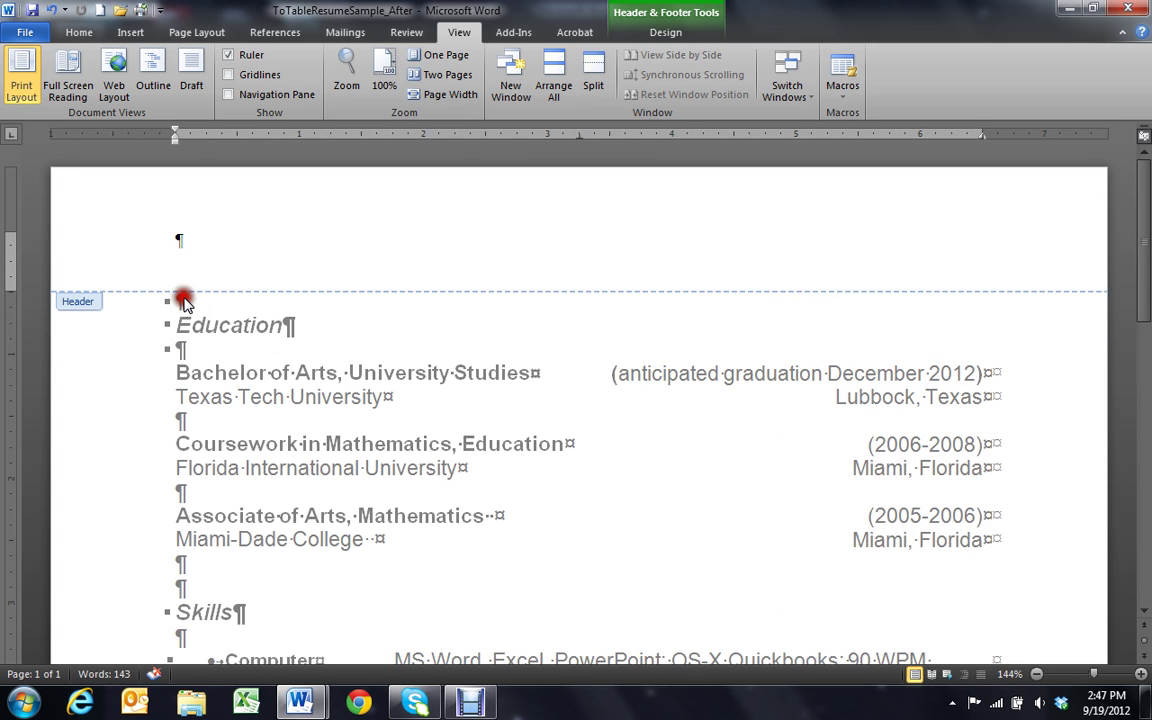
{"action": "right_click", "coordinate": [178, 298]}
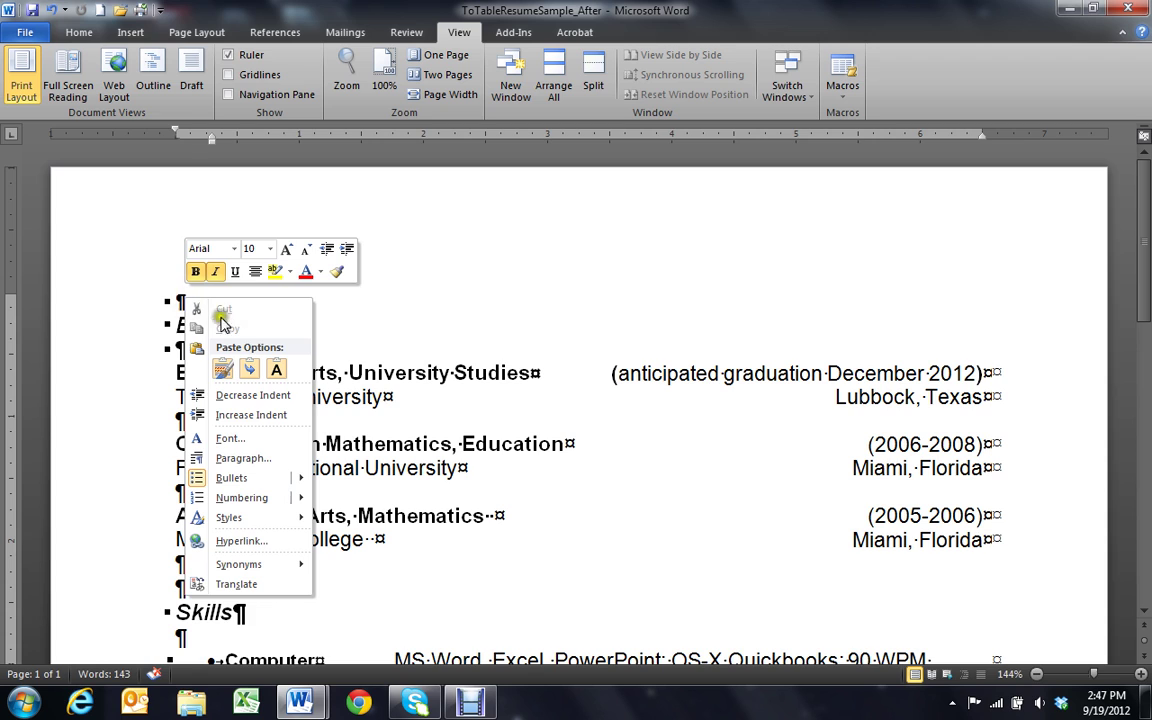
{"action": "left_click", "coordinate": [222, 372]}
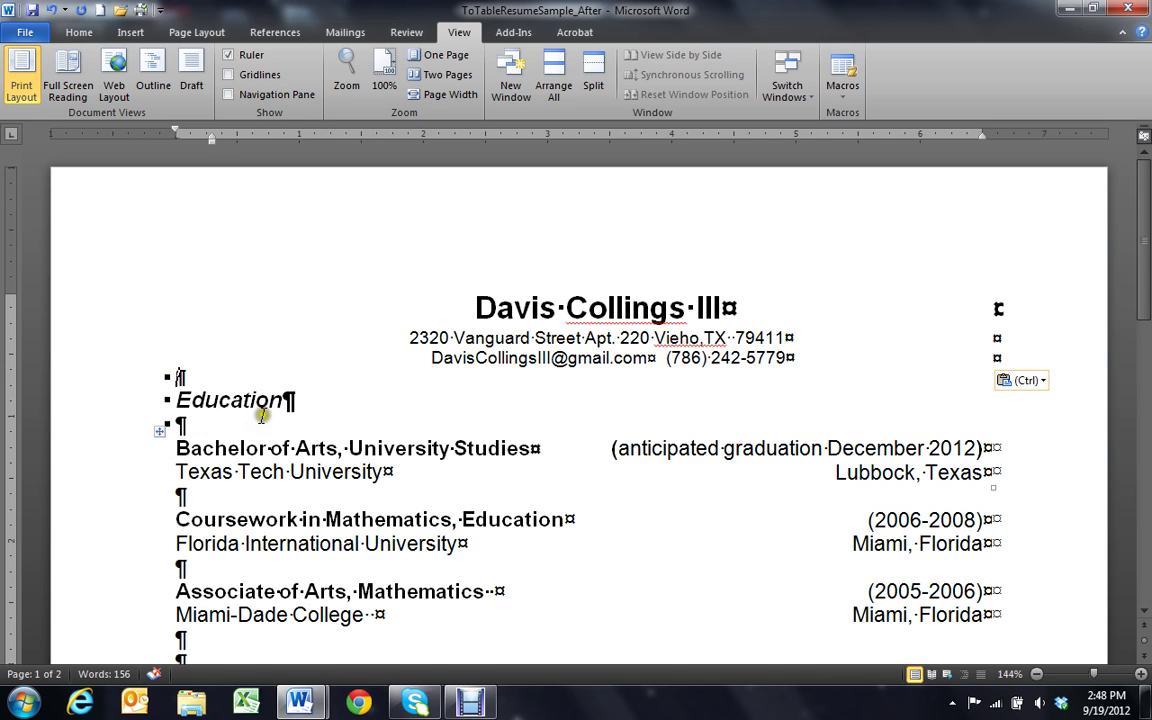
{"action": "left_click", "coordinate": [37, 36]}
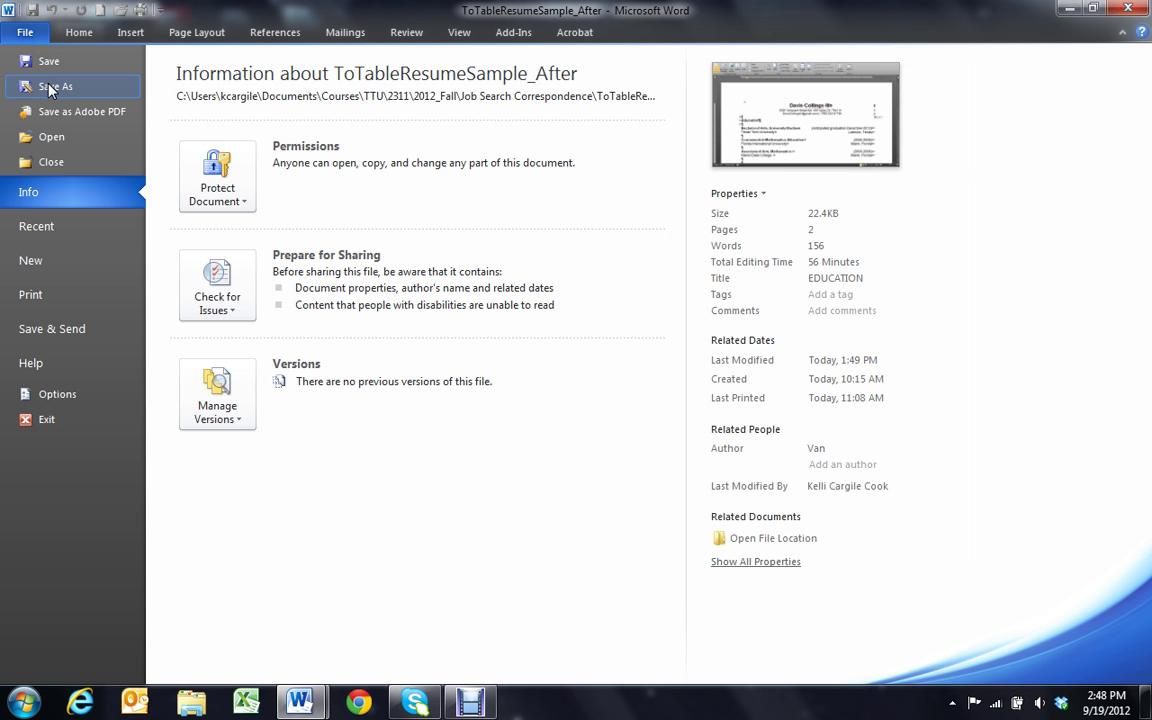
{"action": "left_click", "coordinate": [49, 88]}
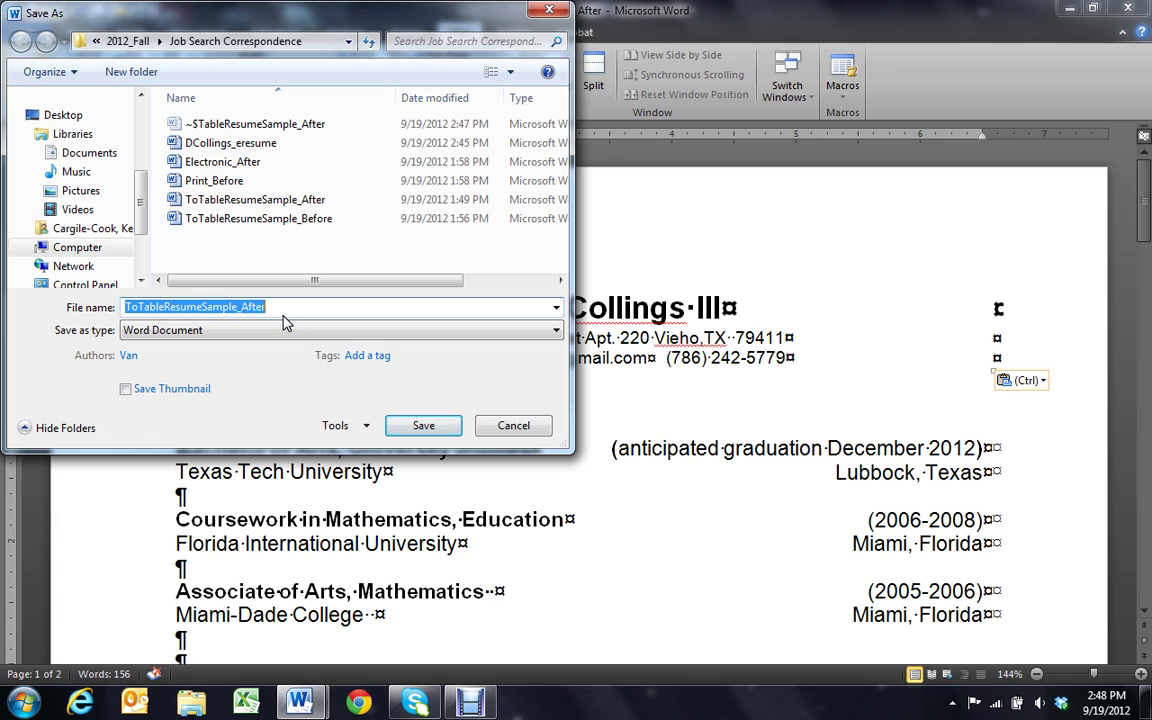
{"action": "type", "text": "D"}
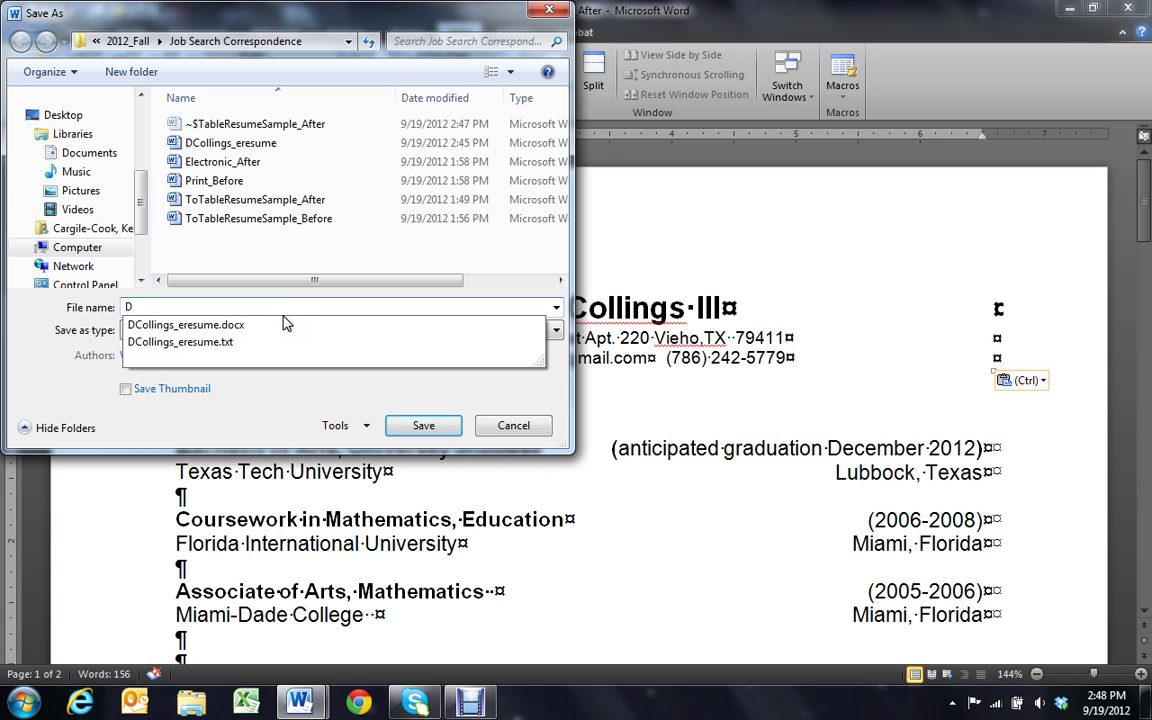
{"action": "type", "text": "Collings_eresume"}
{"action": "left_click", "coordinate": [216, 388]}
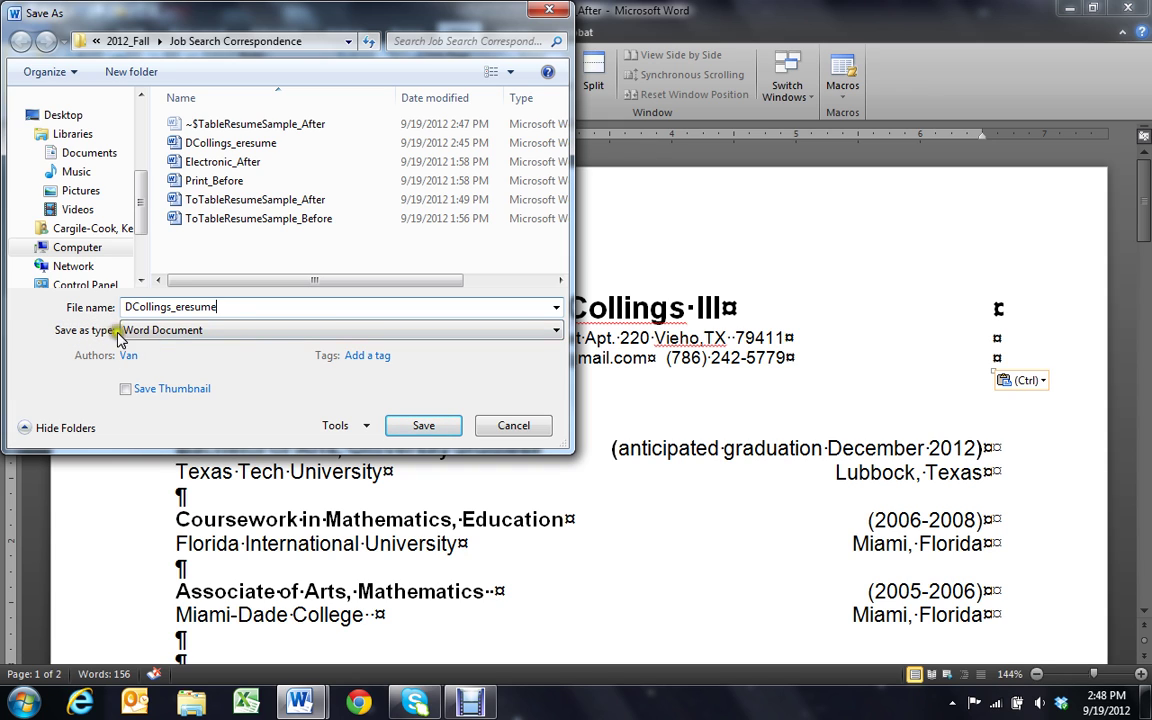
{"action": "left_click", "coordinate": [557, 332]}
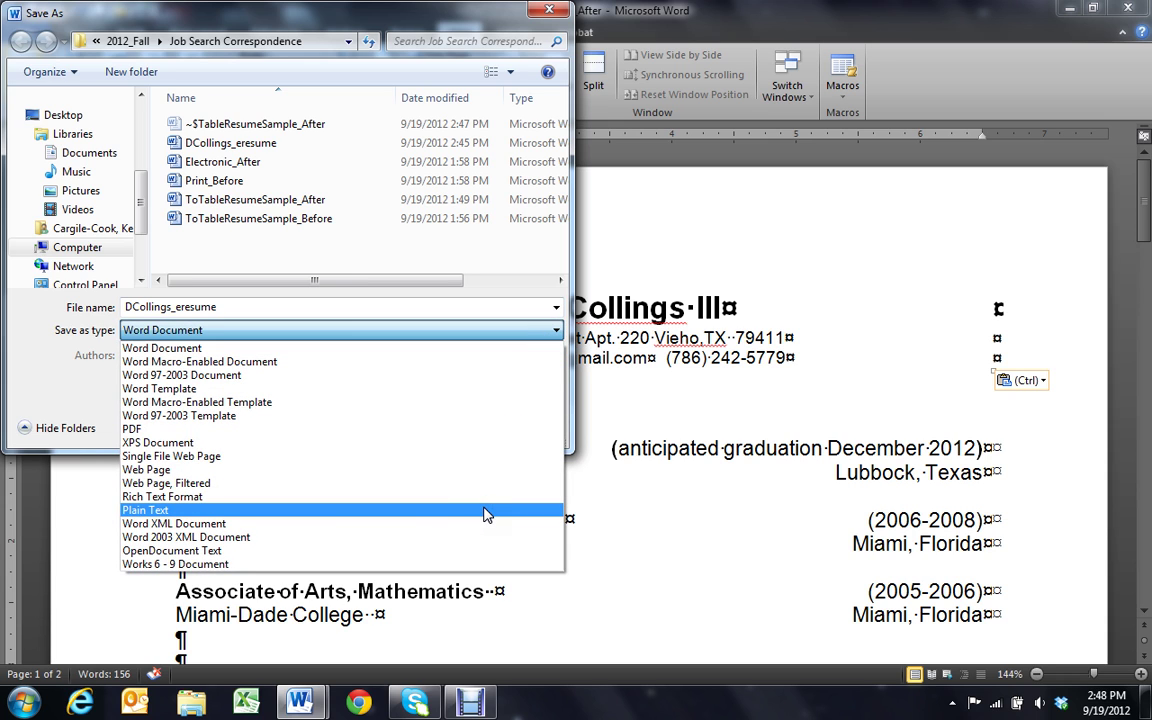
{"action": "left_click", "coordinate": [486, 512]}
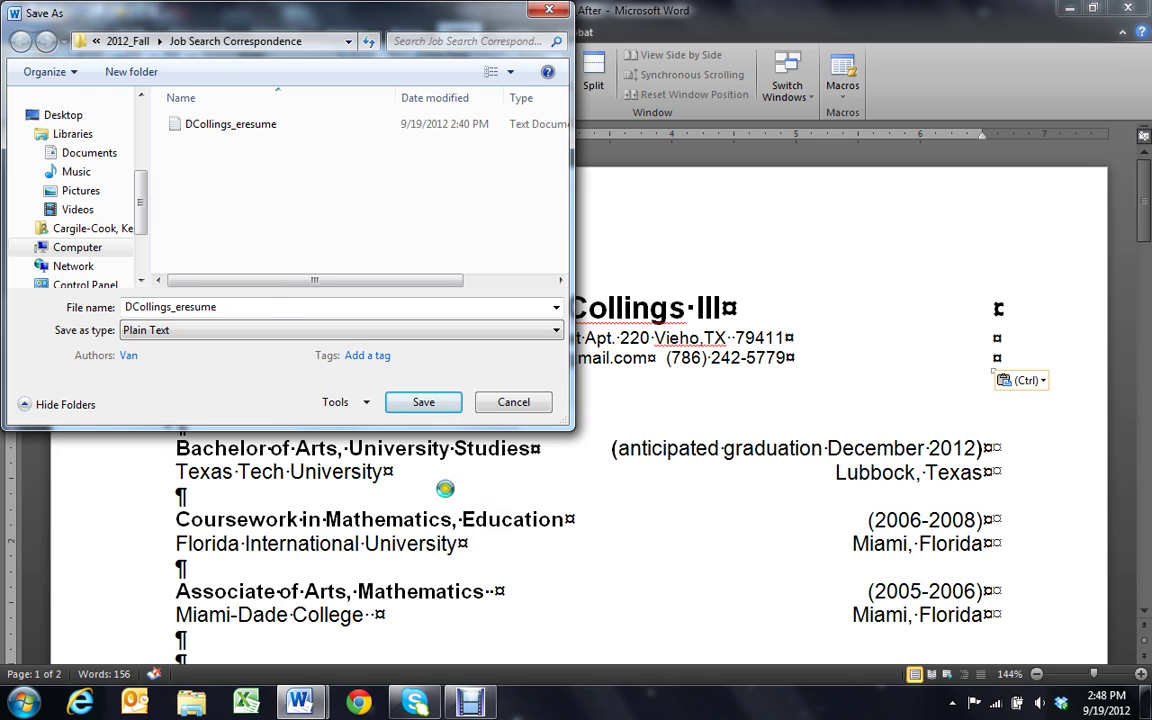
{"action": "left_click", "coordinate": [424, 405]}
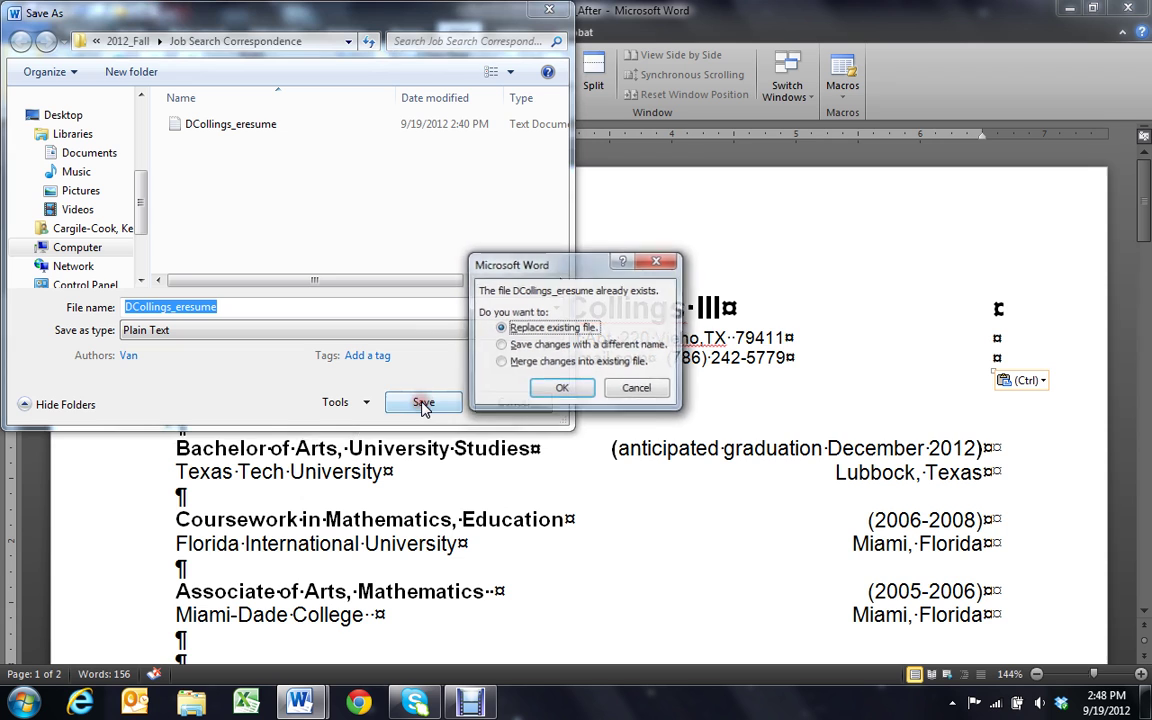
{"action": "left_click", "coordinate": [562, 392]}
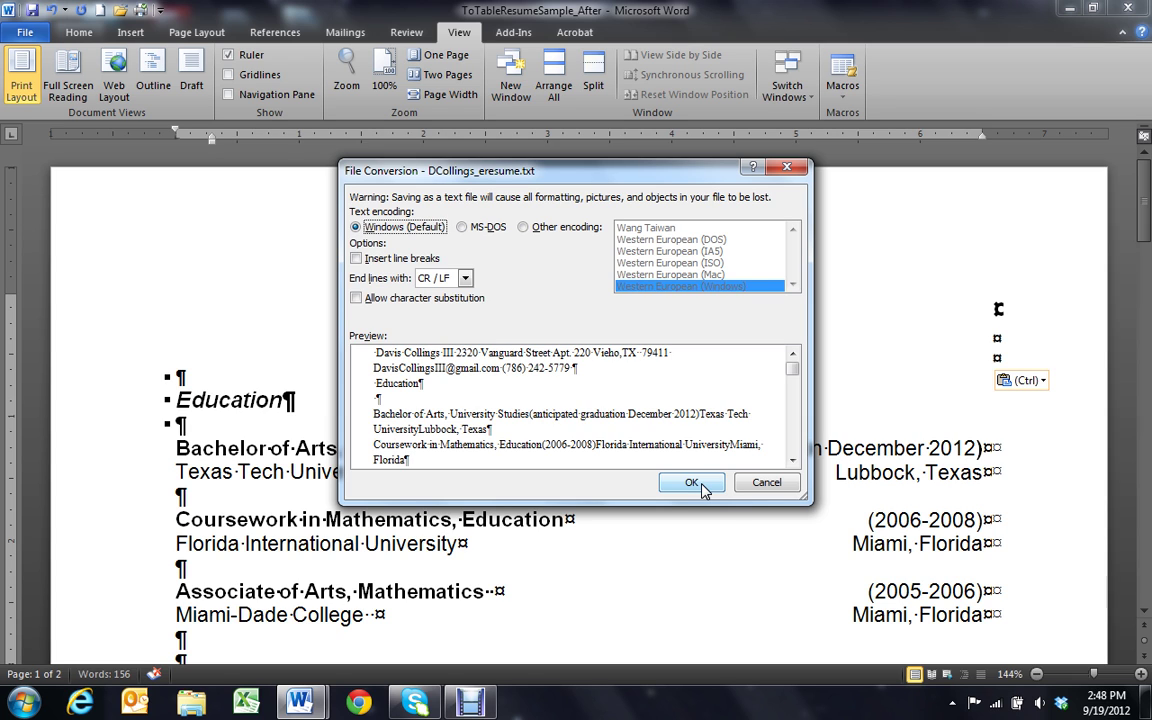
{"action": "left_click", "coordinate": [692, 483]}
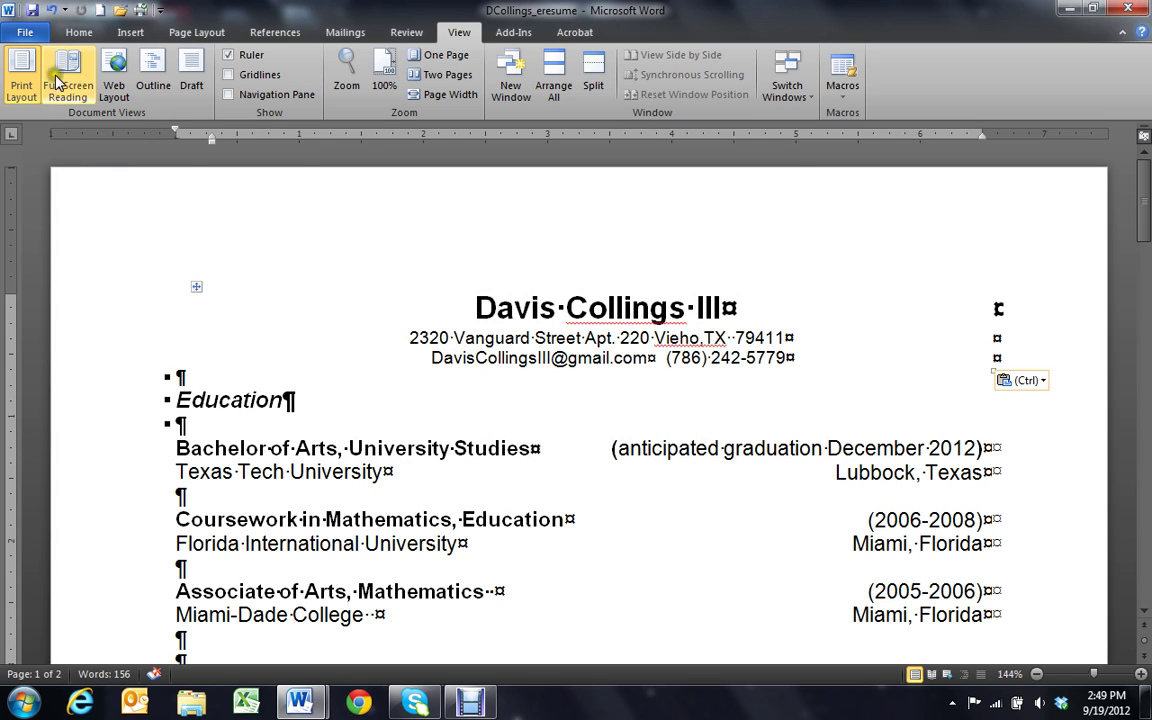
{"action": "left_click", "coordinate": [35, 38]}
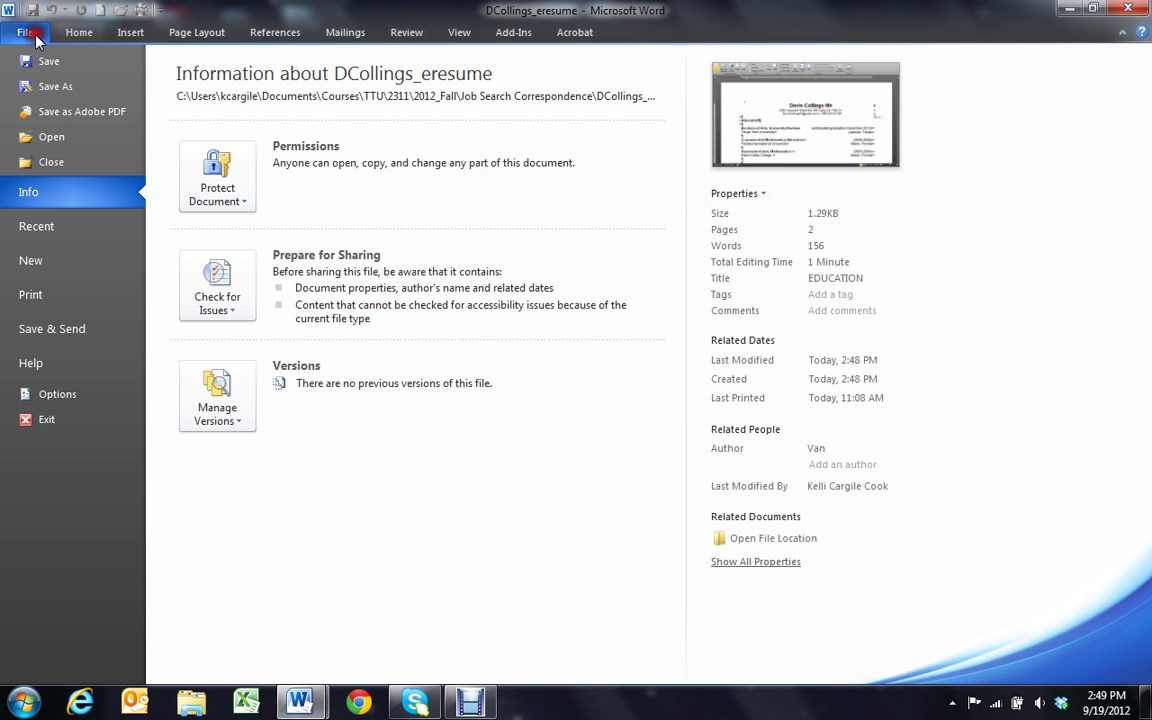
{"action": "left_click", "coordinate": [53, 163]}
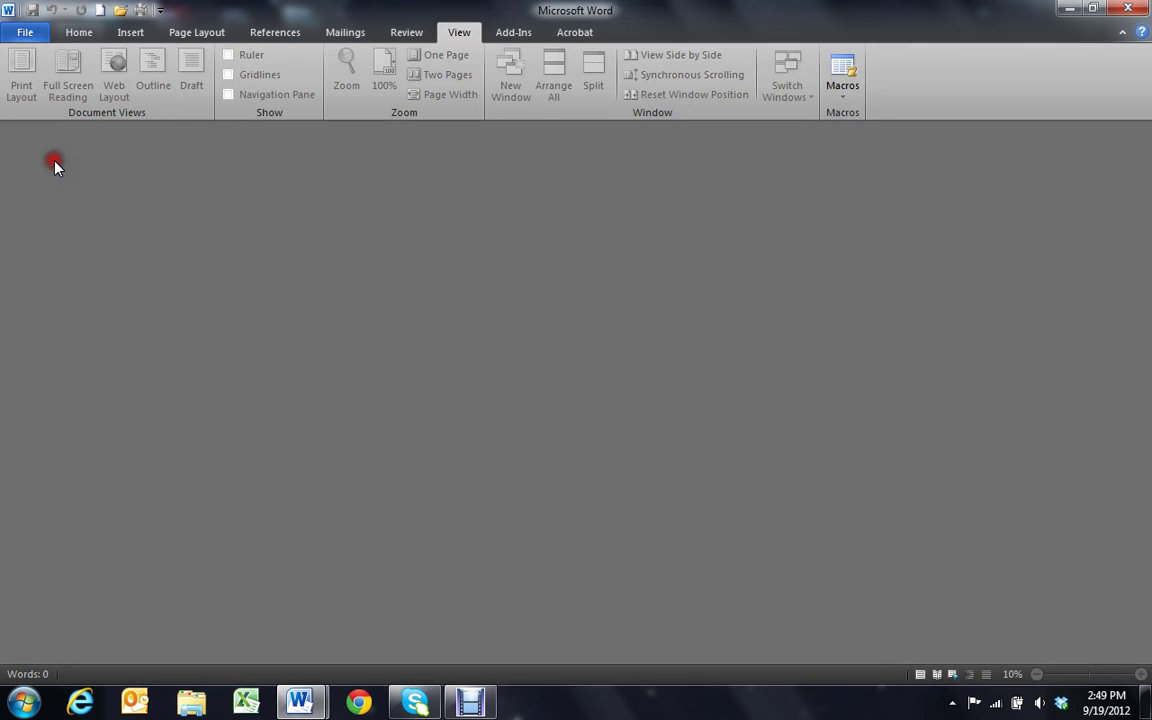
{"action": "left_click", "coordinate": [25, 33]}
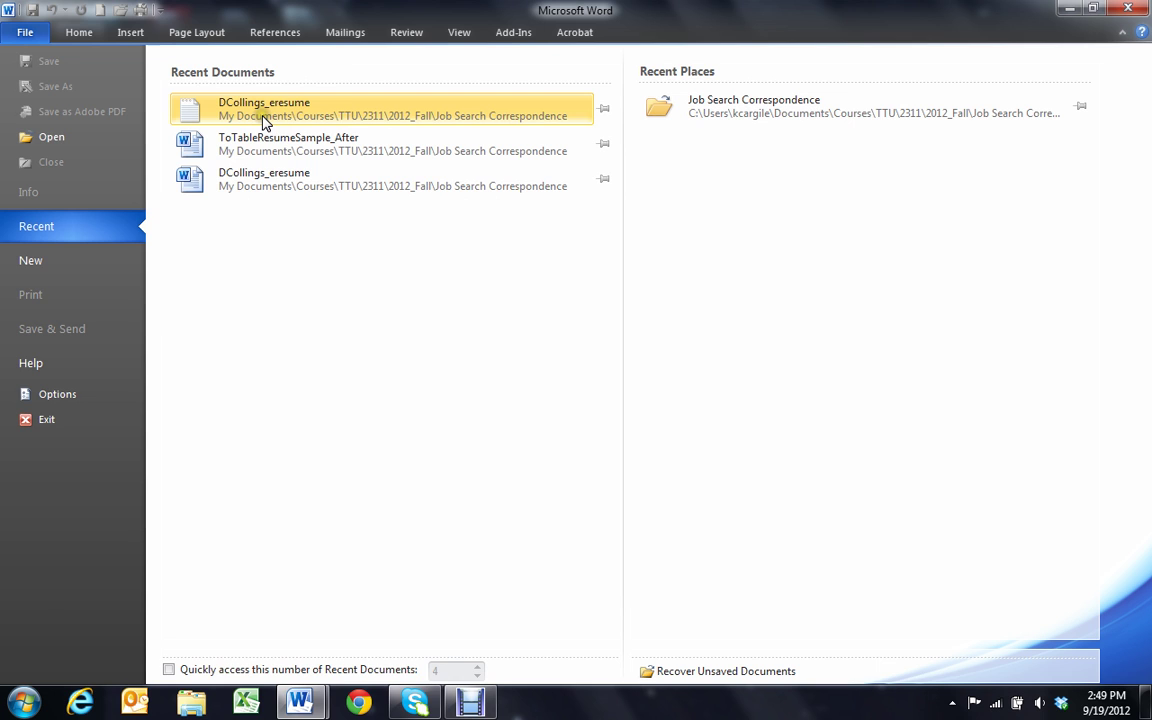
{"action": "left_click", "coordinate": [68, 132]}
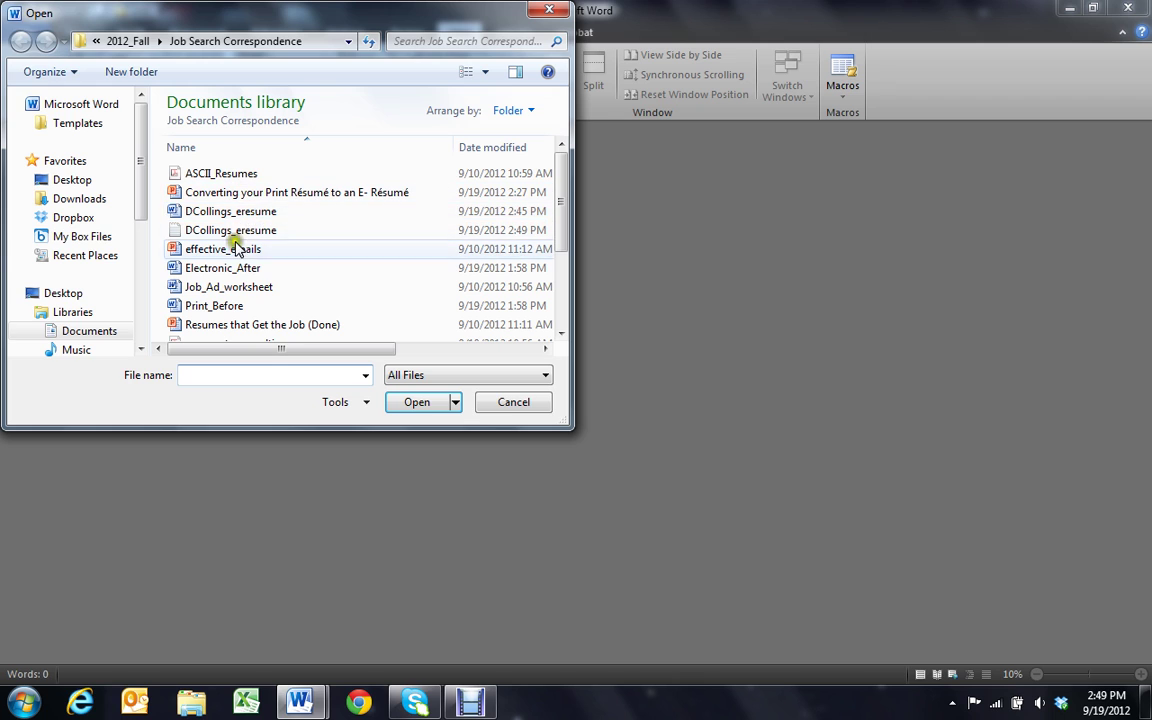
{"action": "left_click", "coordinate": [208, 230]}
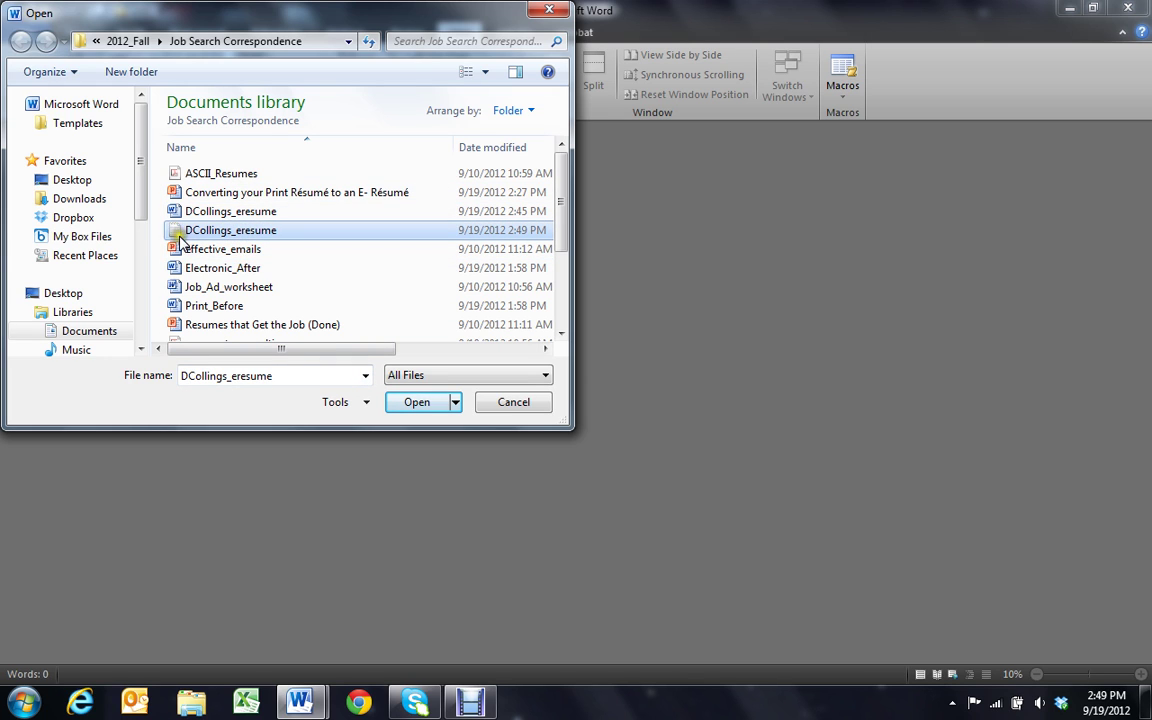
{"action": "left_click", "coordinate": [418, 402]}
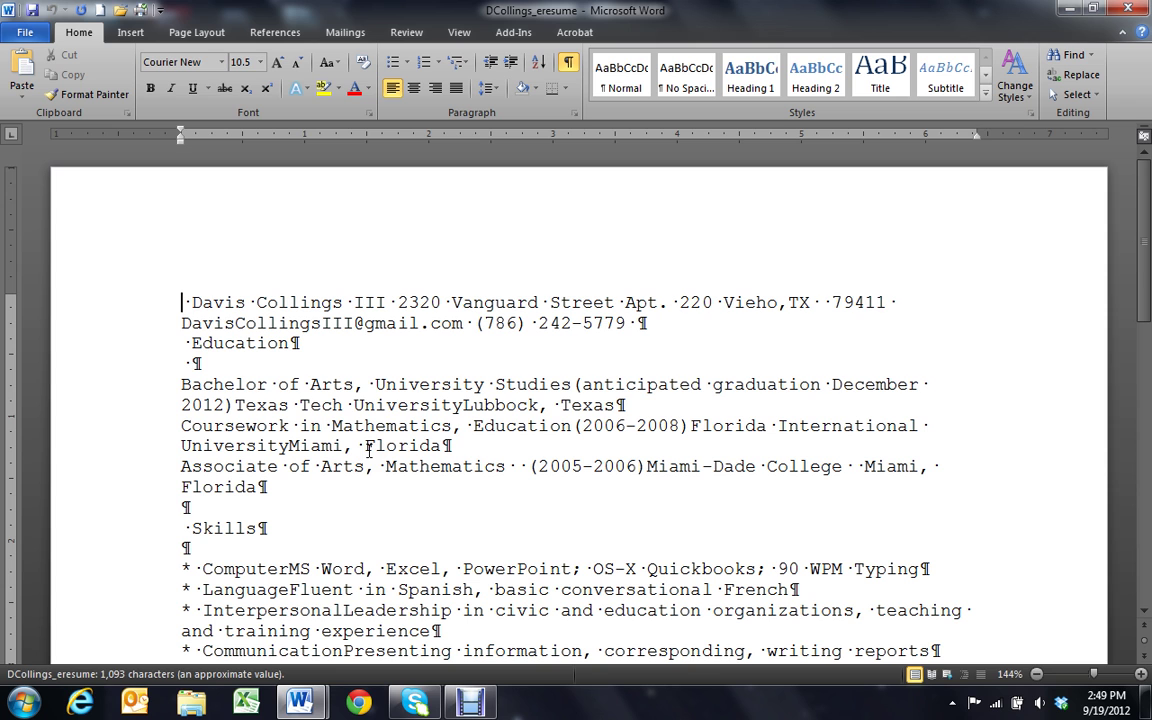
Remove the leading space before the name and put the street address on its own line
{"action": "scroll", "coordinate": [400, 450], "scroll_direction": "down", "scroll_amount": 4}
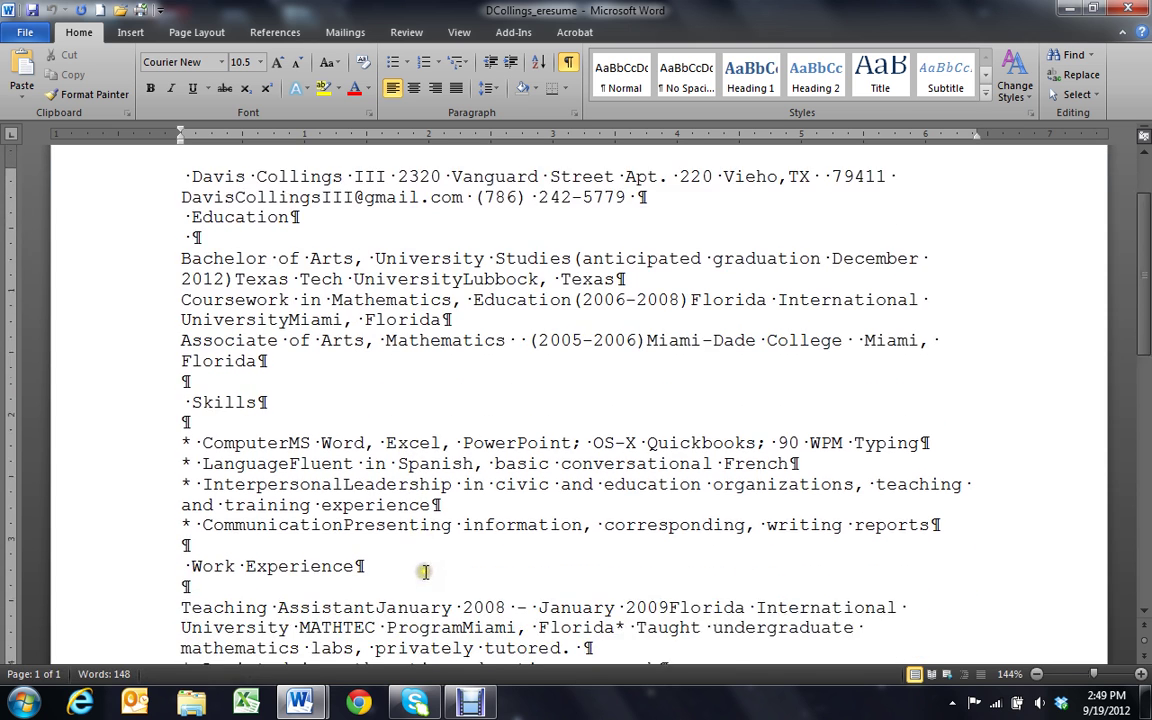
{"action": "scroll", "coordinate": [424, 569], "scroll_direction": "down", "scroll_amount": 1}
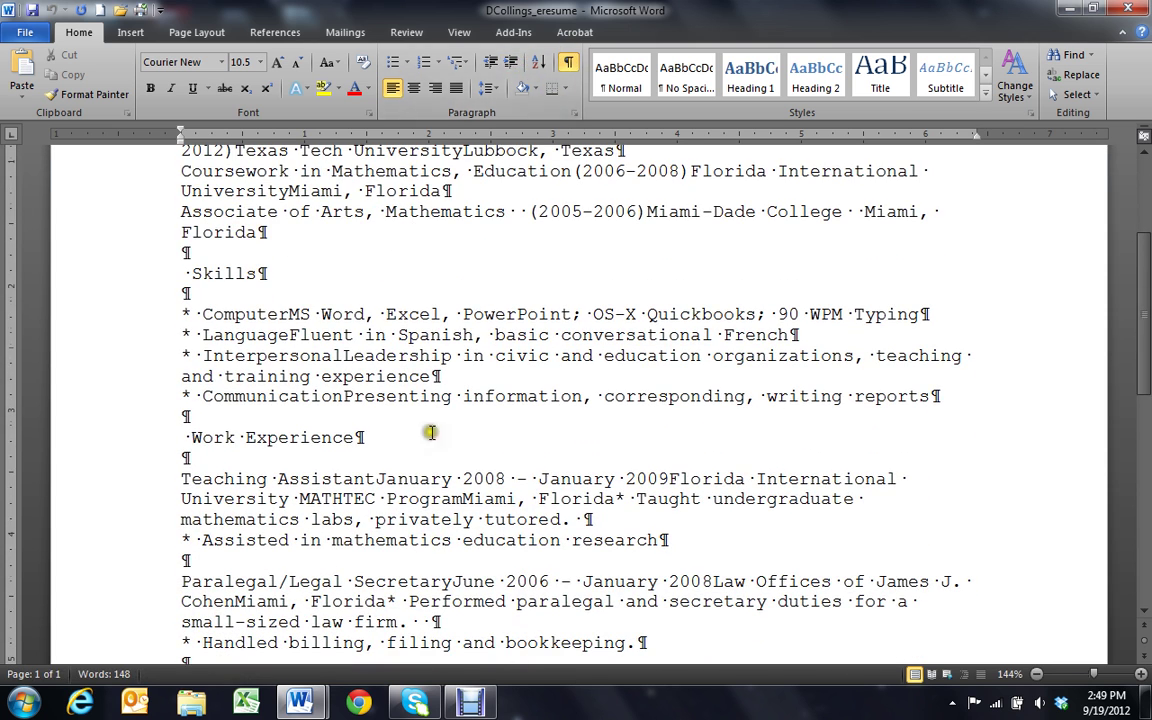
{"action": "scroll", "coordinate": [265, 370], "scroll_direction": "up", "scroll_amount": 3}
{"action": "scroll", "coordinate": [265, 370], "scroll_direction": "up", "scroll_amount": 2}
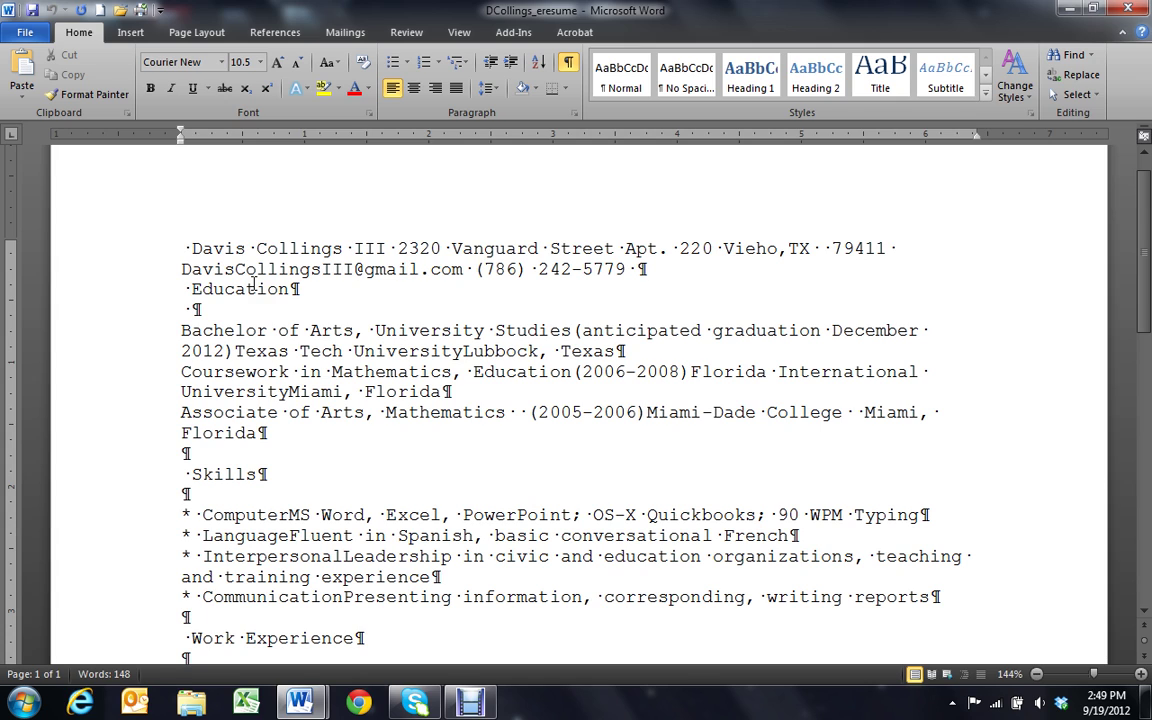
{"action": "key", "text": "Delete"}
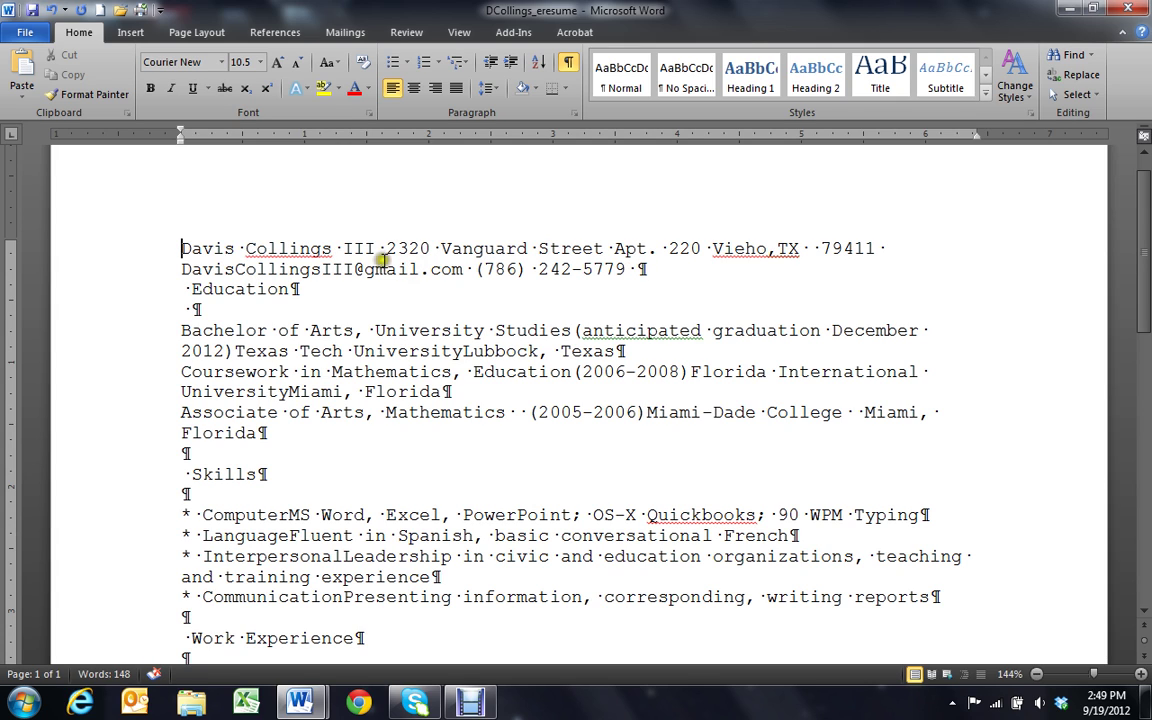
{"action": "left_click", "coordinate": [377, 248]}
{"action": "key", "text": "shift+Return"}
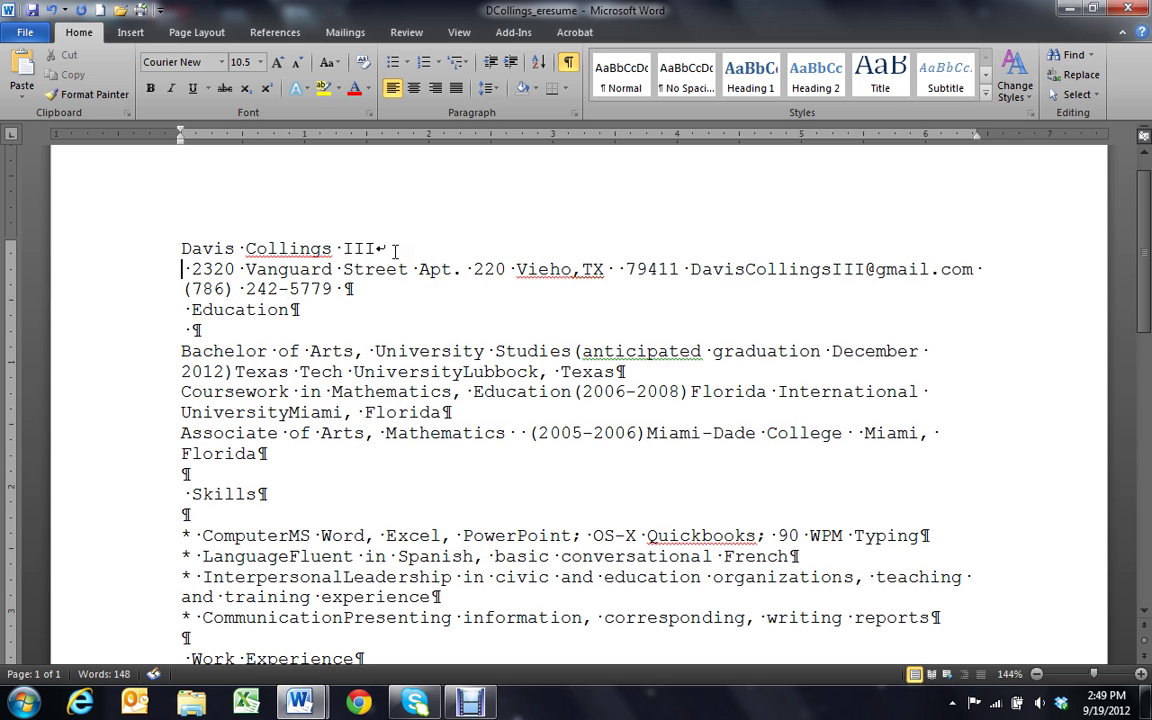
{"action": "key", "text": "Delete"}
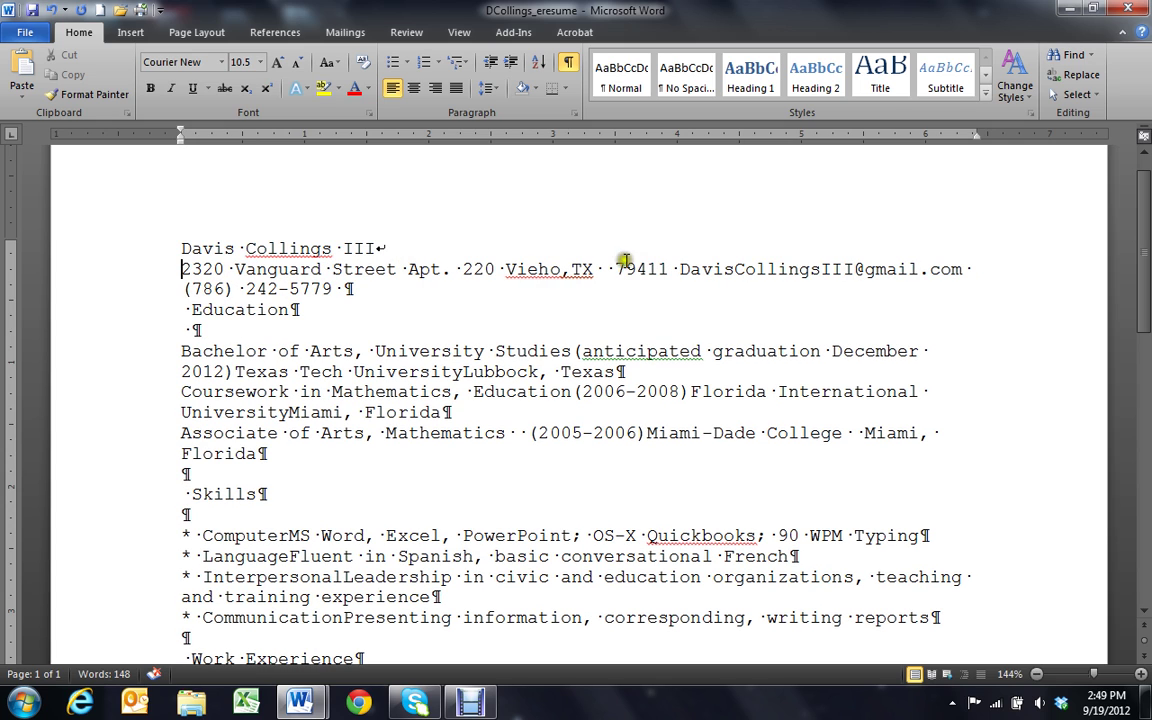
Put the e-mail address and phone number on separate lines, removing the stray space
{"action": "left_click", "coordinate": [595, 267]}
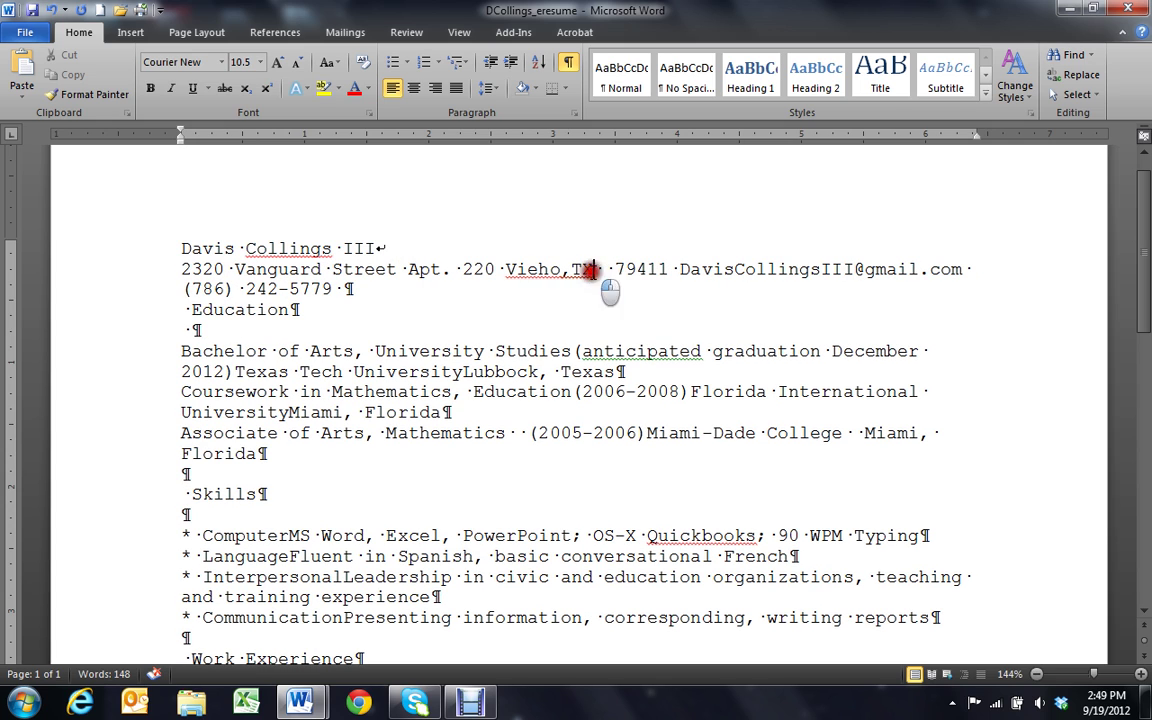
{"action": "left_click", "coordinate": [658, 267]}
{"action": "key", "text": "shift+Return"}
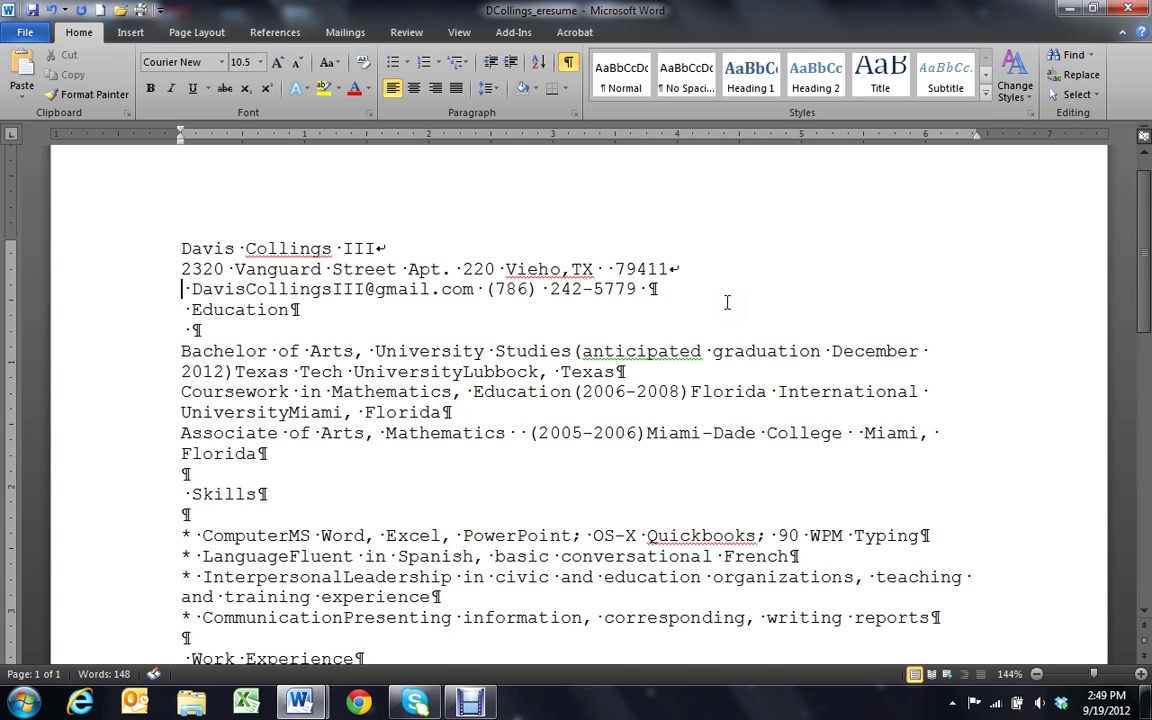
{"action": "left_click", "coordinate": [190, 289]}
{"action": "key", "text": "BackSpace"}
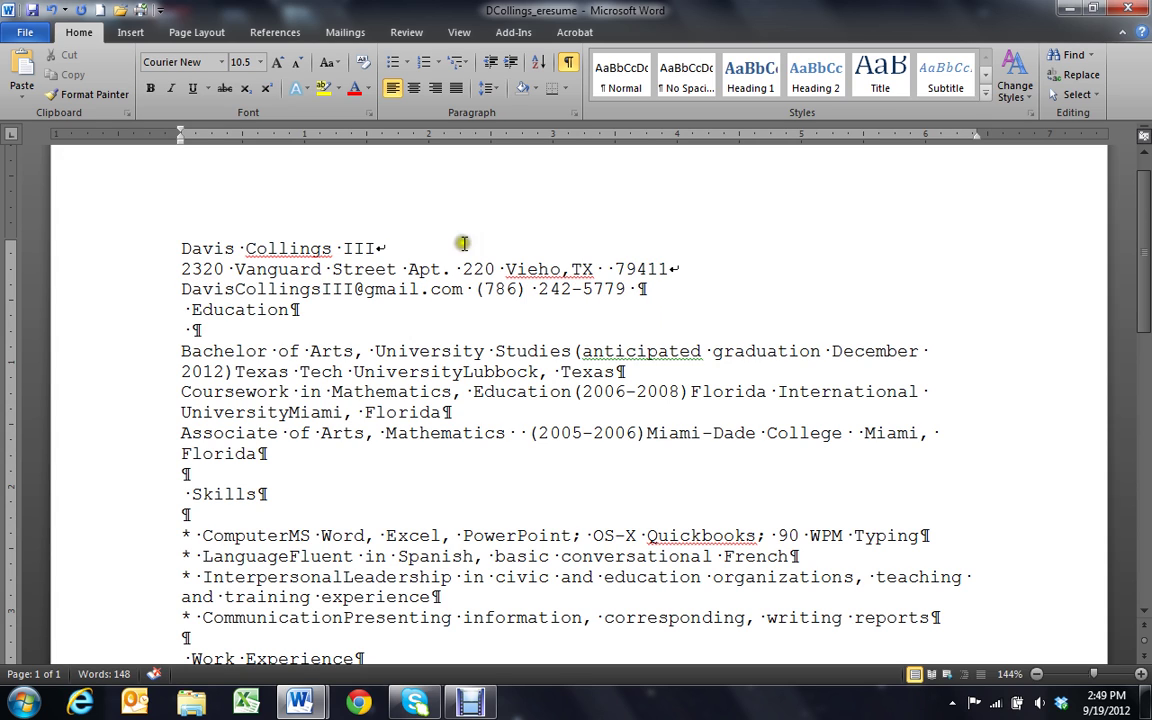
{"action": "left_click", "coordinate": [477, 290]}
{"action": "key", "text": "Return"}
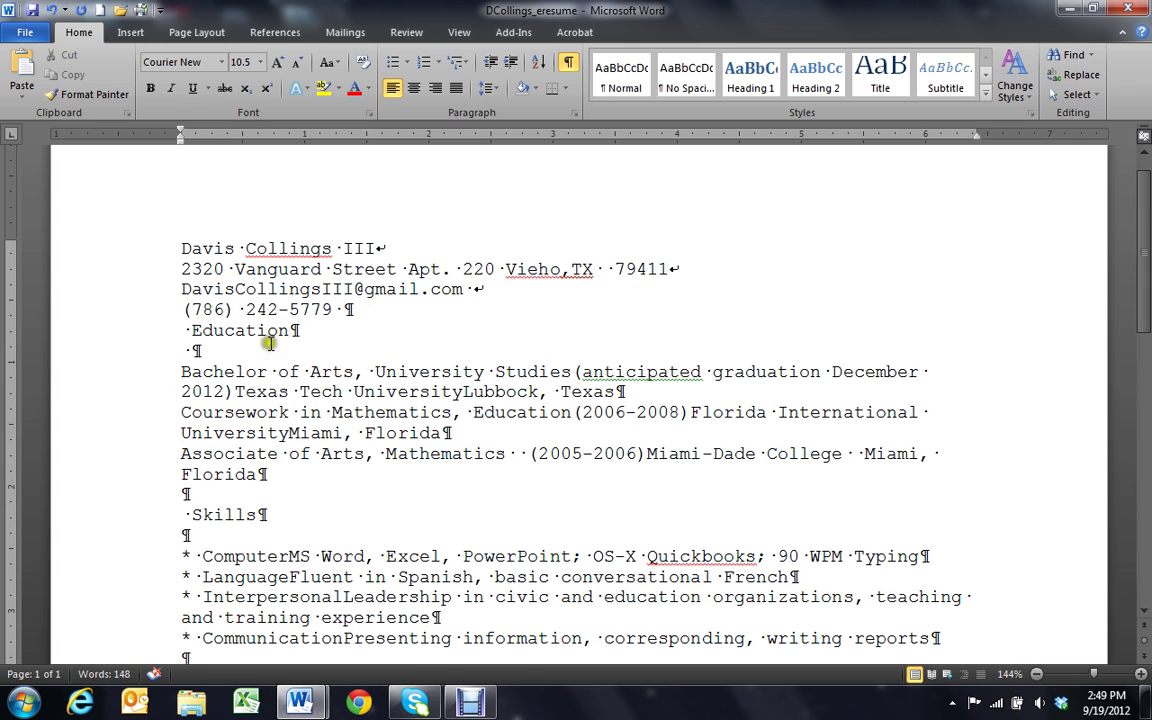
Add a blank line above Education and delete its leading space
{"action": "left_click", "coordinate": [181, 330]}
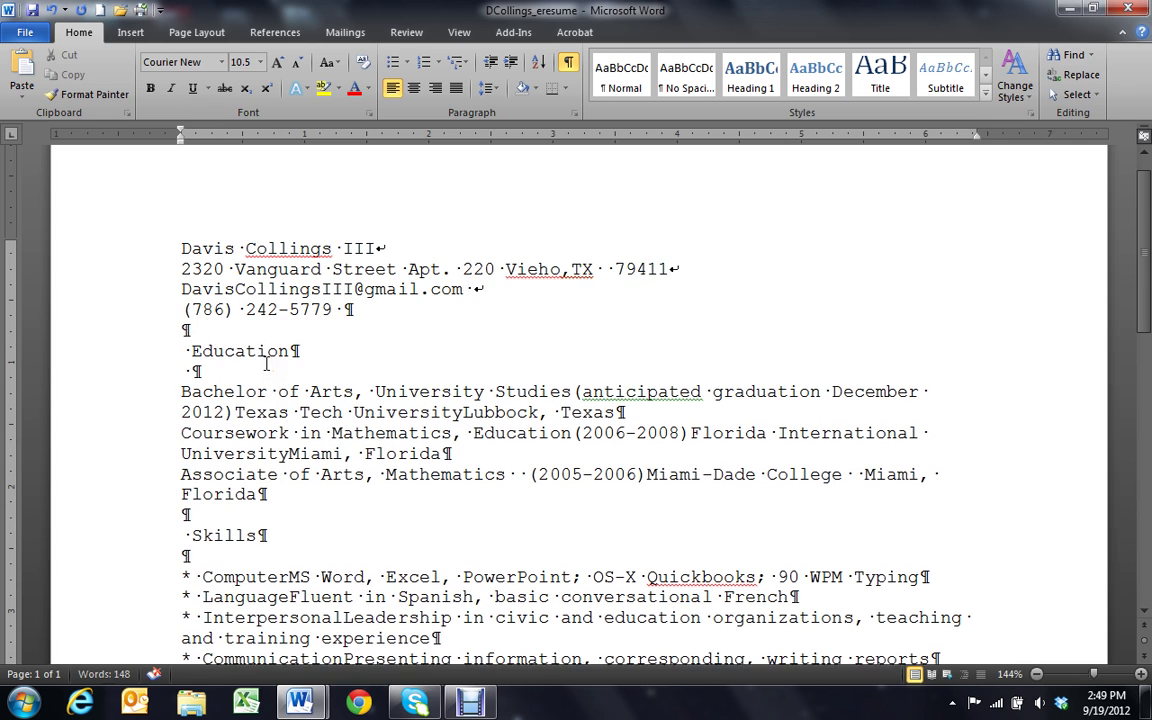
{"action": "key", "text": "Return"}
{"action": "key", "text": "Delete"}
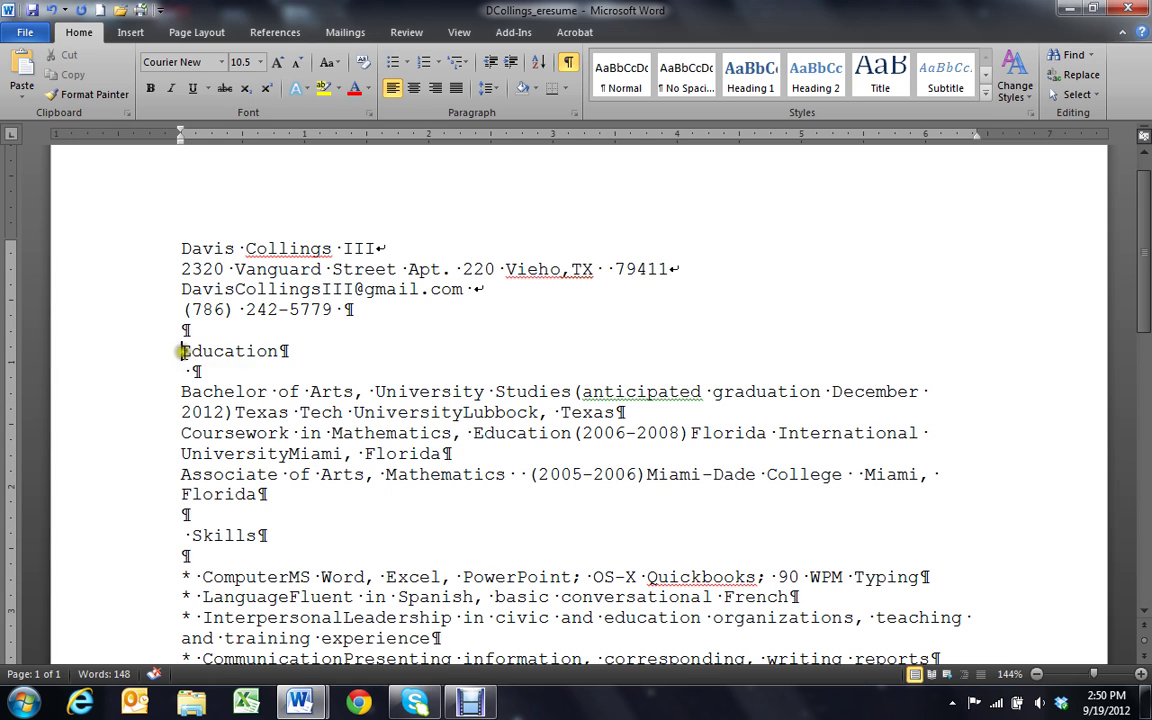
Retype the Education and Skills headings as EDUCATION and SKILLS, keeping their line breaks
{"action": "left_click_drag", "start_coordinate": [181, 351], "coordinate": [283, 354]}
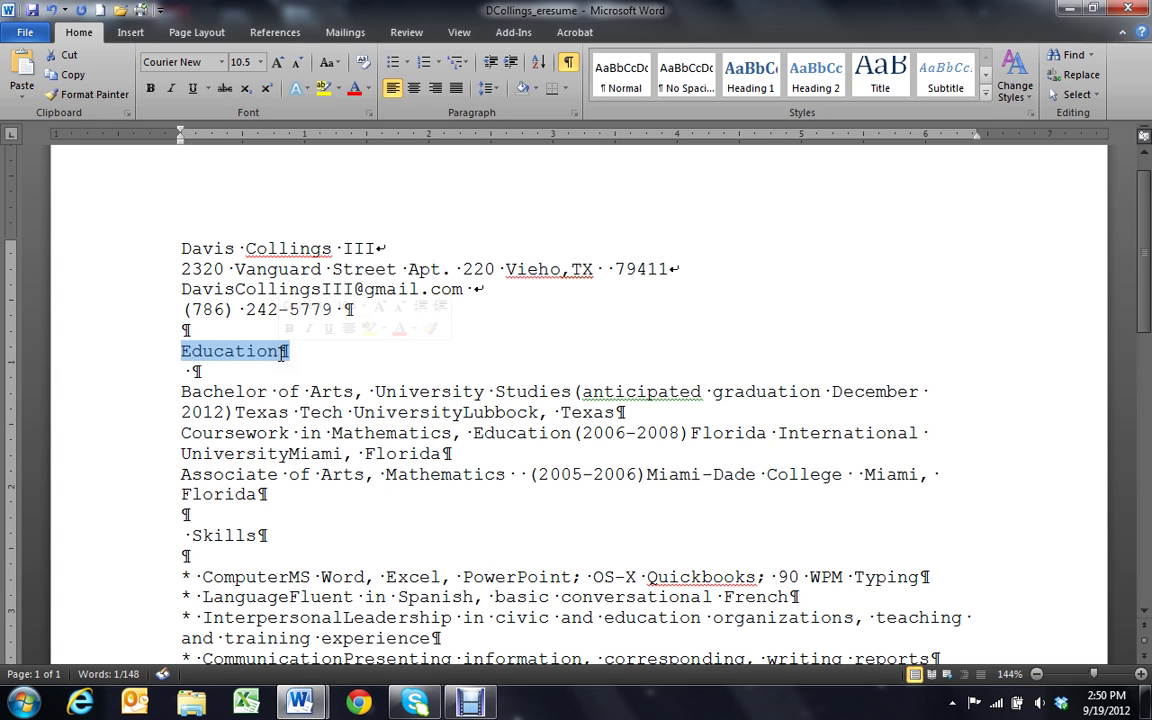
{"action": "type", "text": "EDUCATION"}
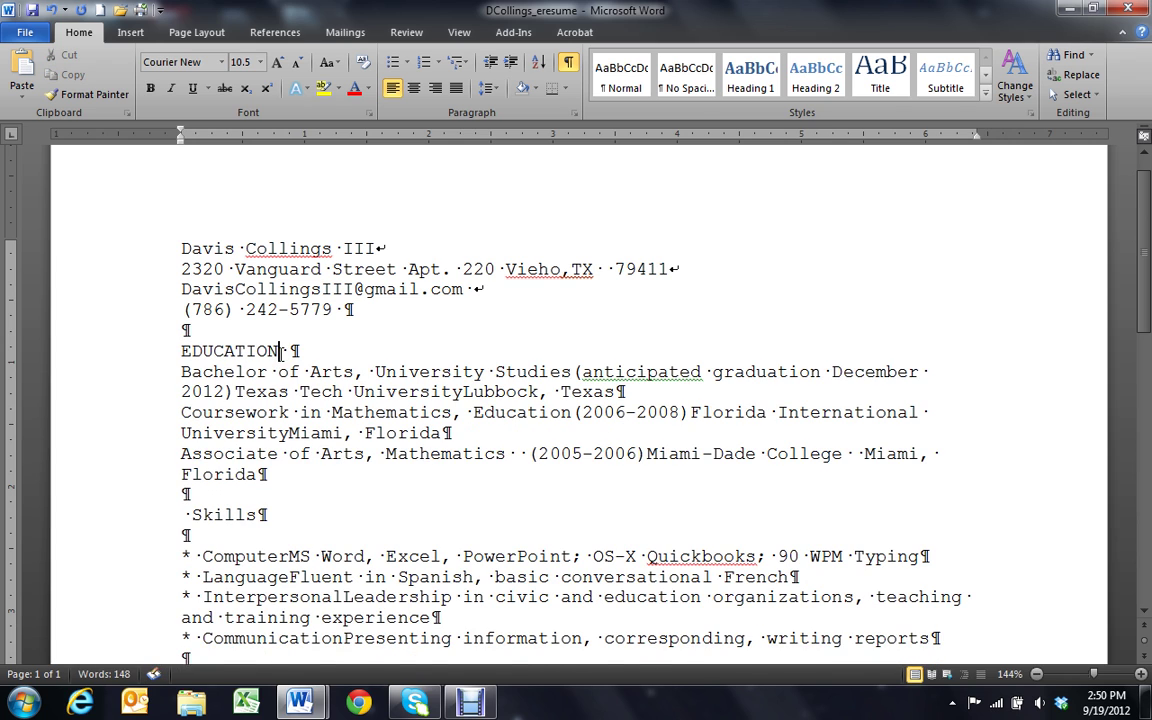
{"action": "key", "text": "Return"}
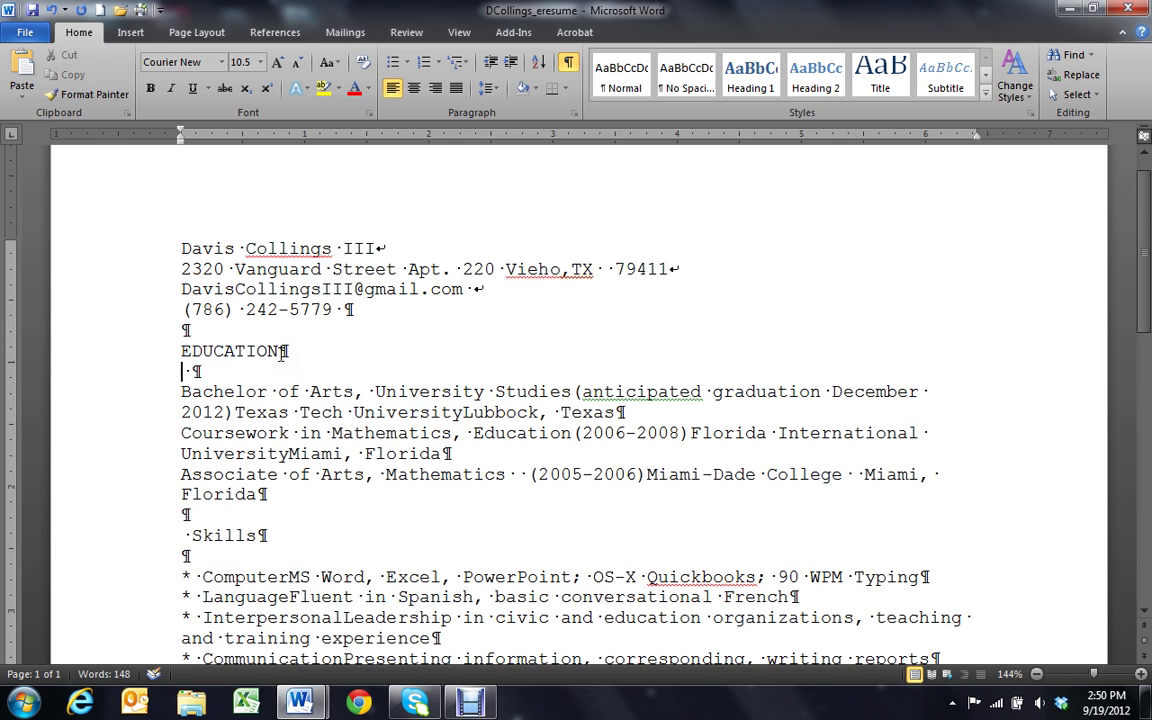
{"action": "left_click", "coordinate": [149, 536]}
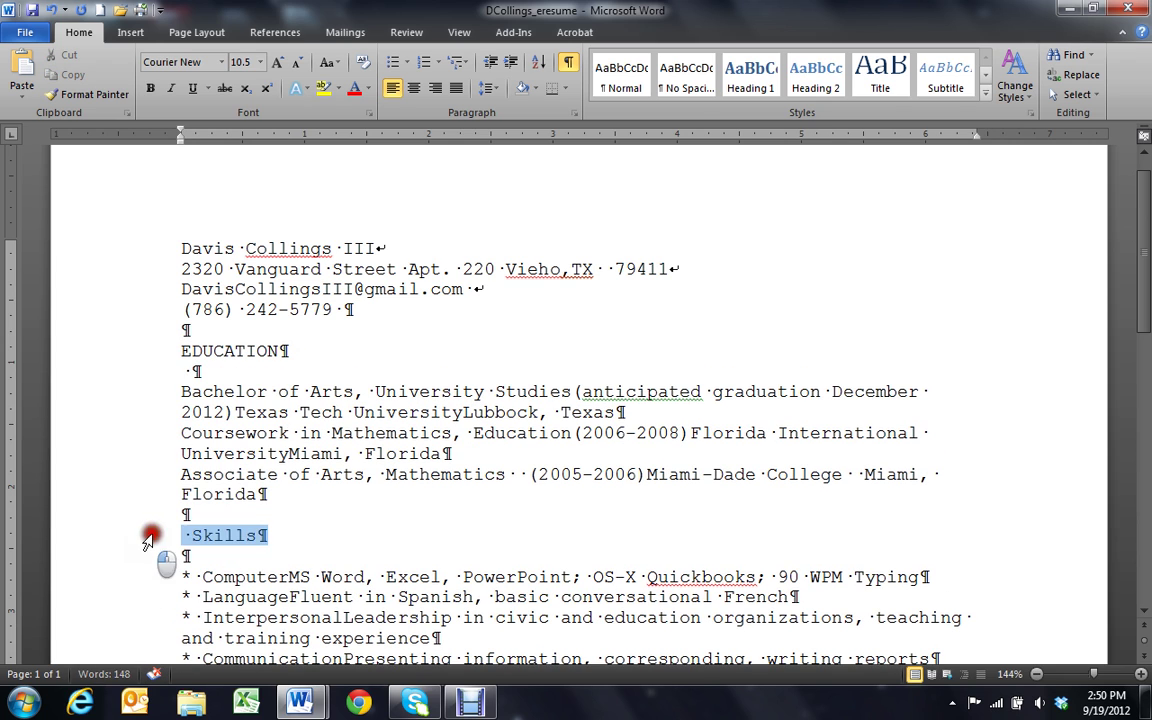
{"action": "key", "text": "Delete"}
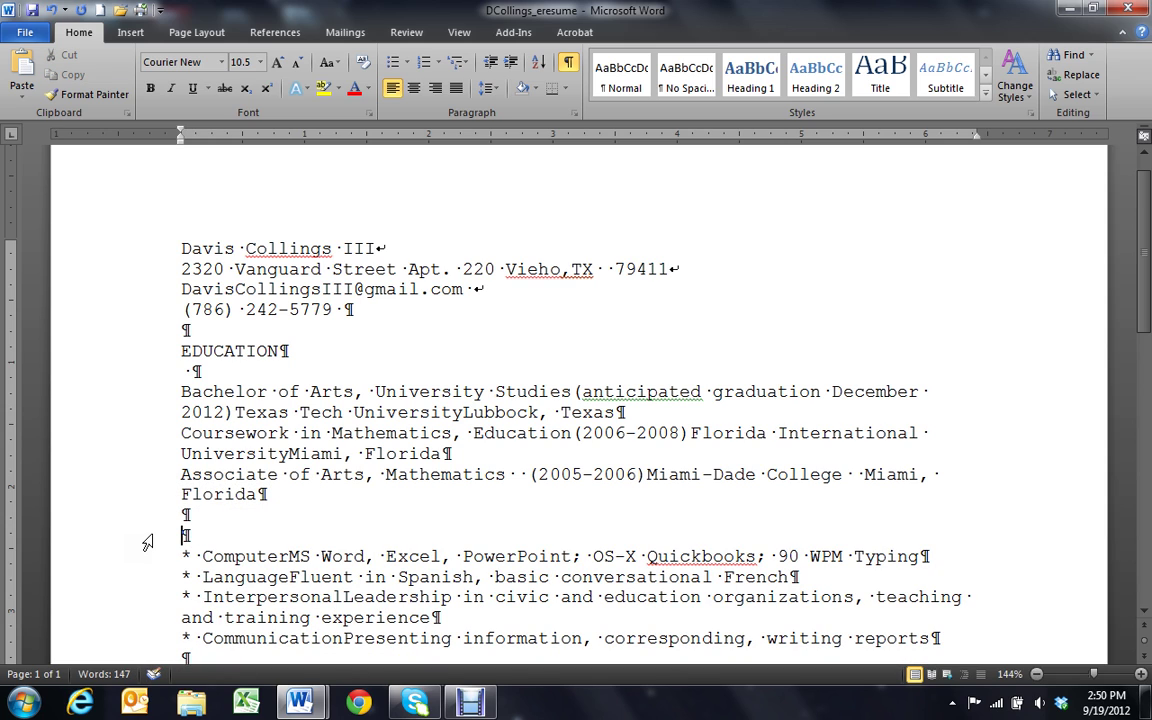
{"action": "type", "text": "SKILLS"}
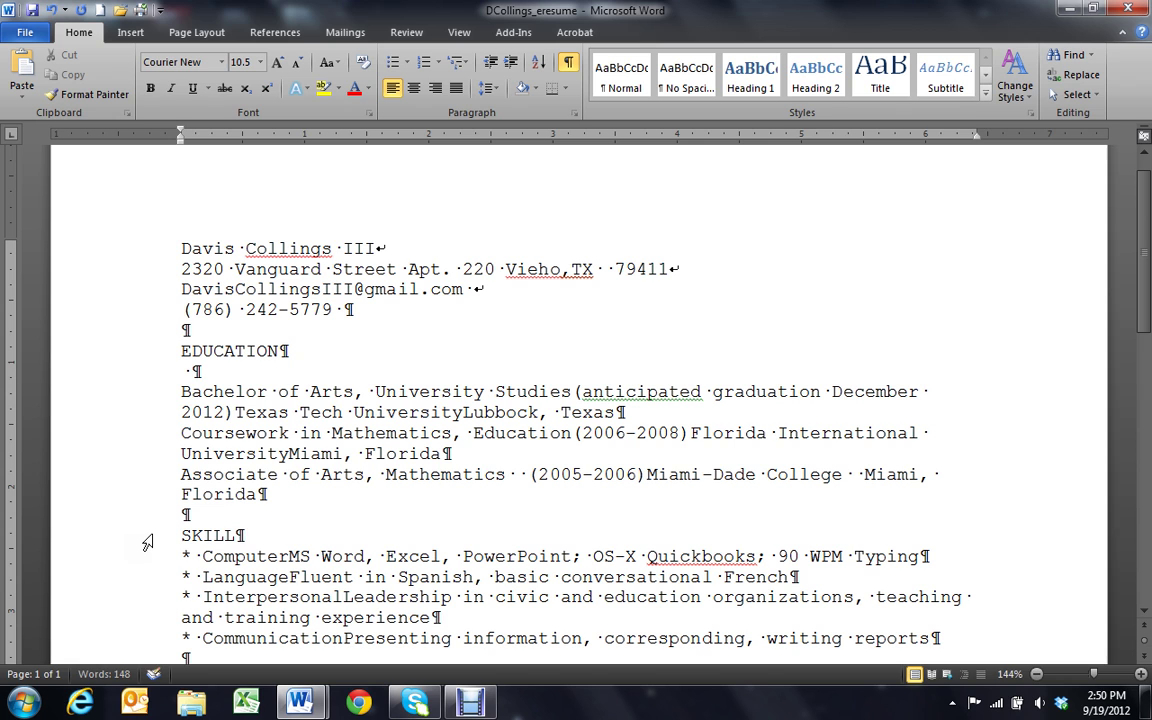
{"action": "key", "text": "Return"}
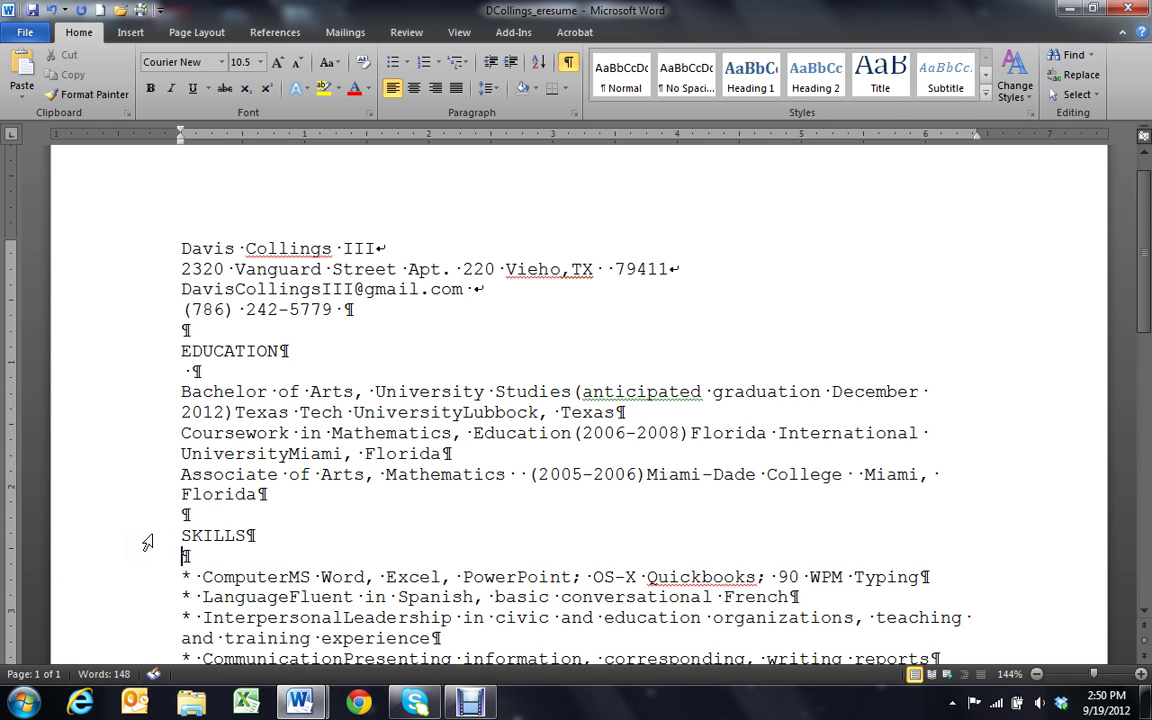
Retype the headings as WORK EXPERIENCE and HONORS AND AWARDS, keeping their line breaks
{"action": "scroll", "coordinate": [60, 567], "scroll_direction": "down", "scroll_amount": 3}
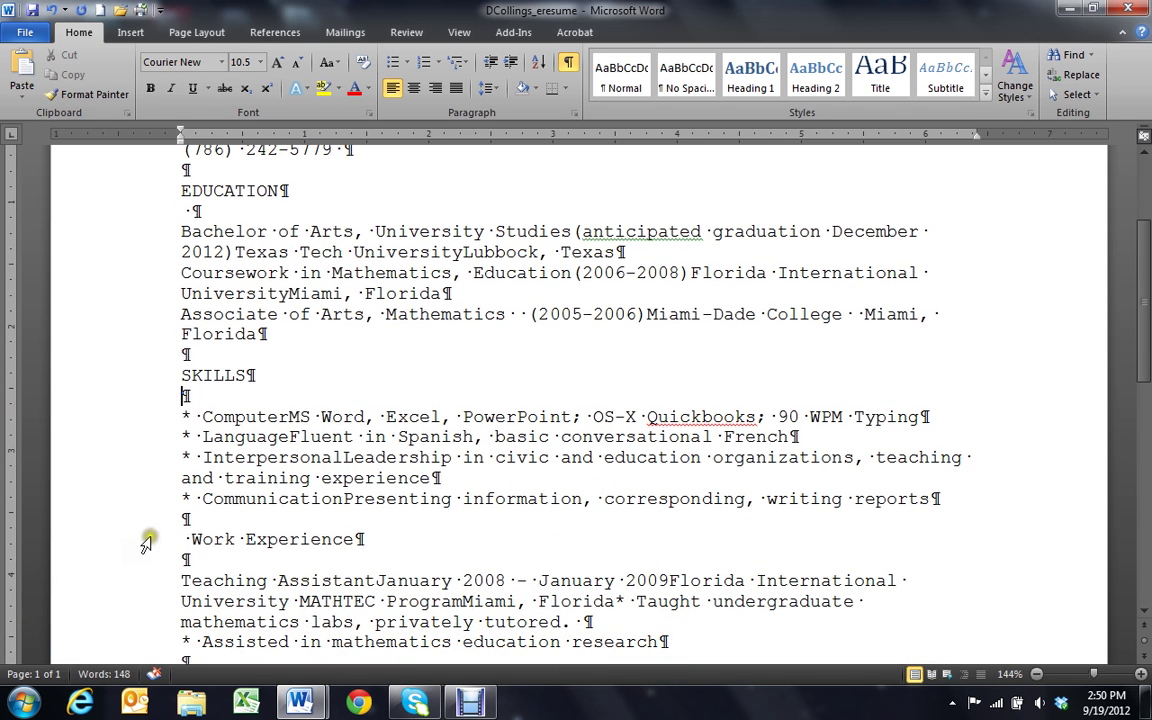
{"action": "left_click_drag", "start_coordinate": [364, 540], "coordinate": [175, 540]}
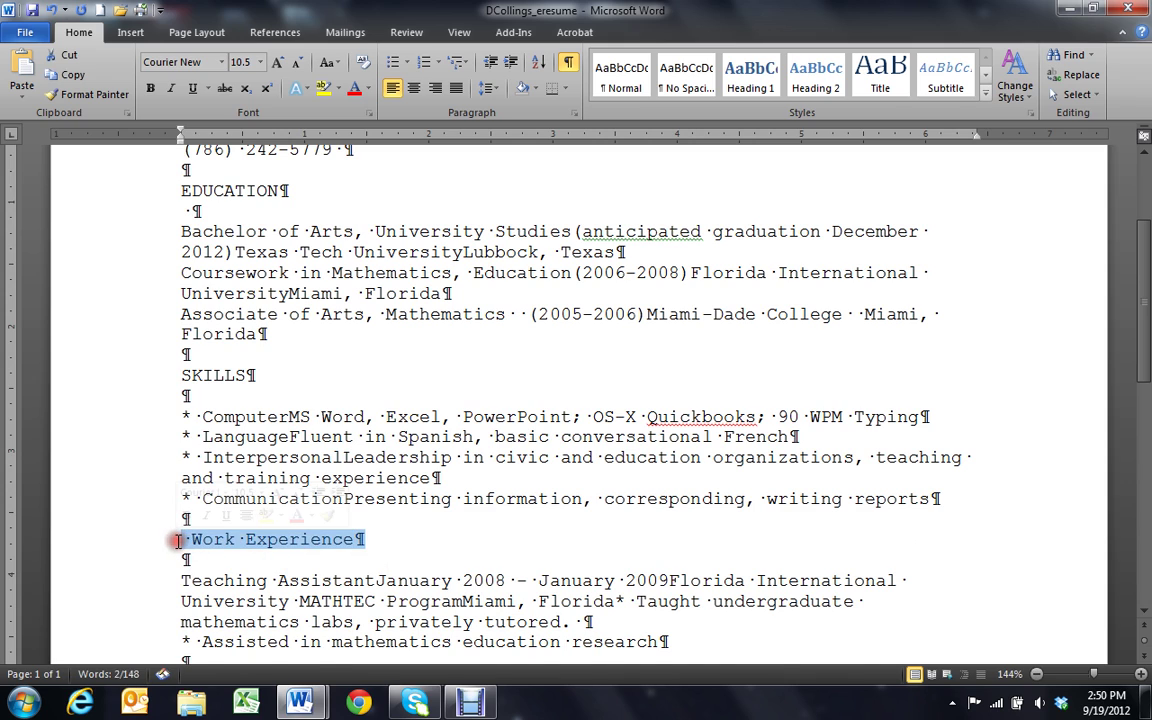
{"action": "type", "text": "w"}
{"action": "key", "text": "BackSpace"}
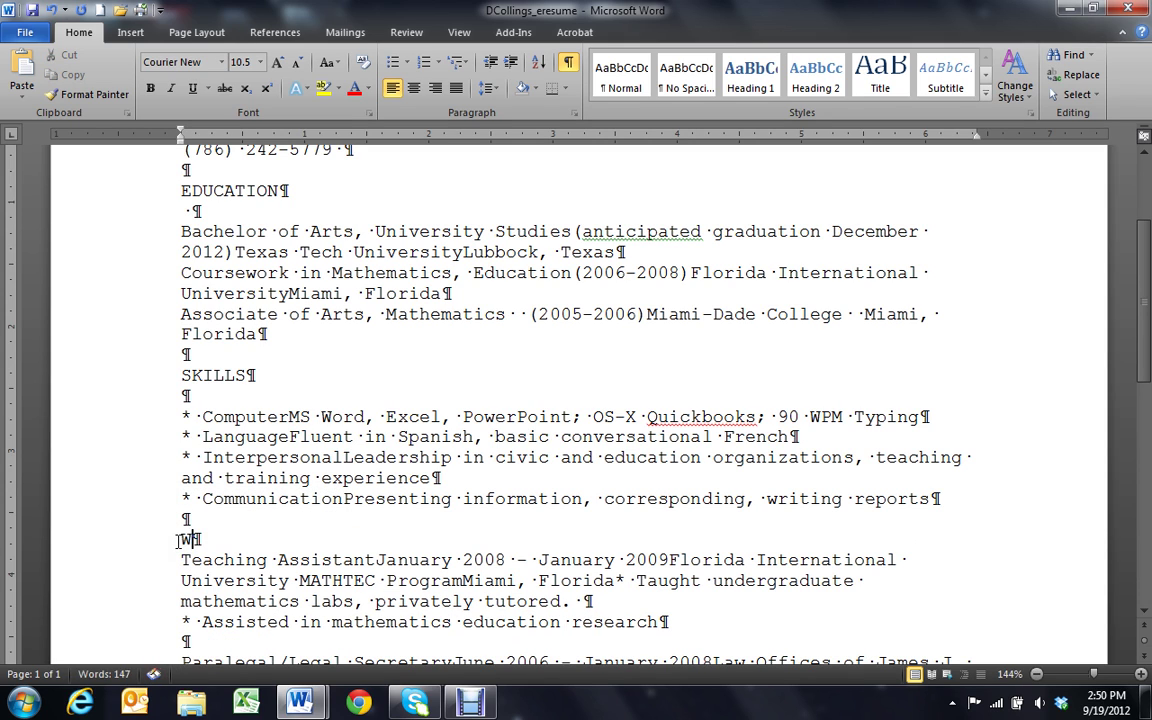
{"action": "type", "text": "ORK EXPERIENCE"}
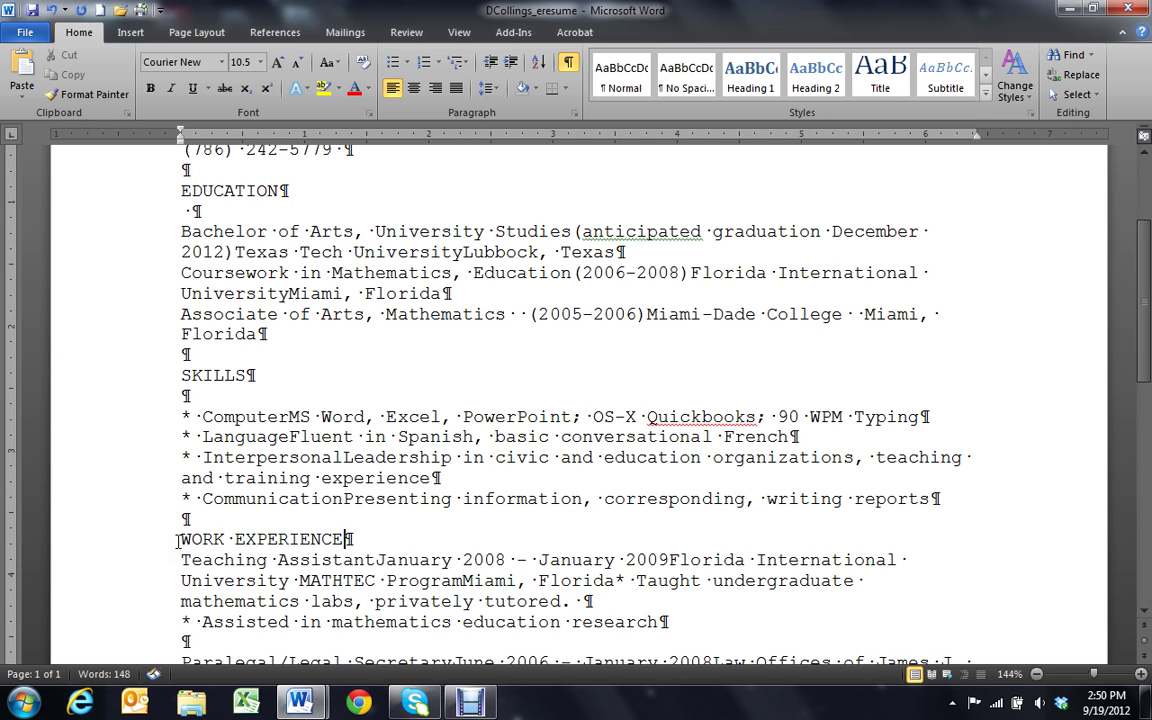
{"action": "key", "text": "Return"}
{"action": "scroll", "coordinate": [165, 535], "scroll_direction": "down", "scroll_amount": 4}
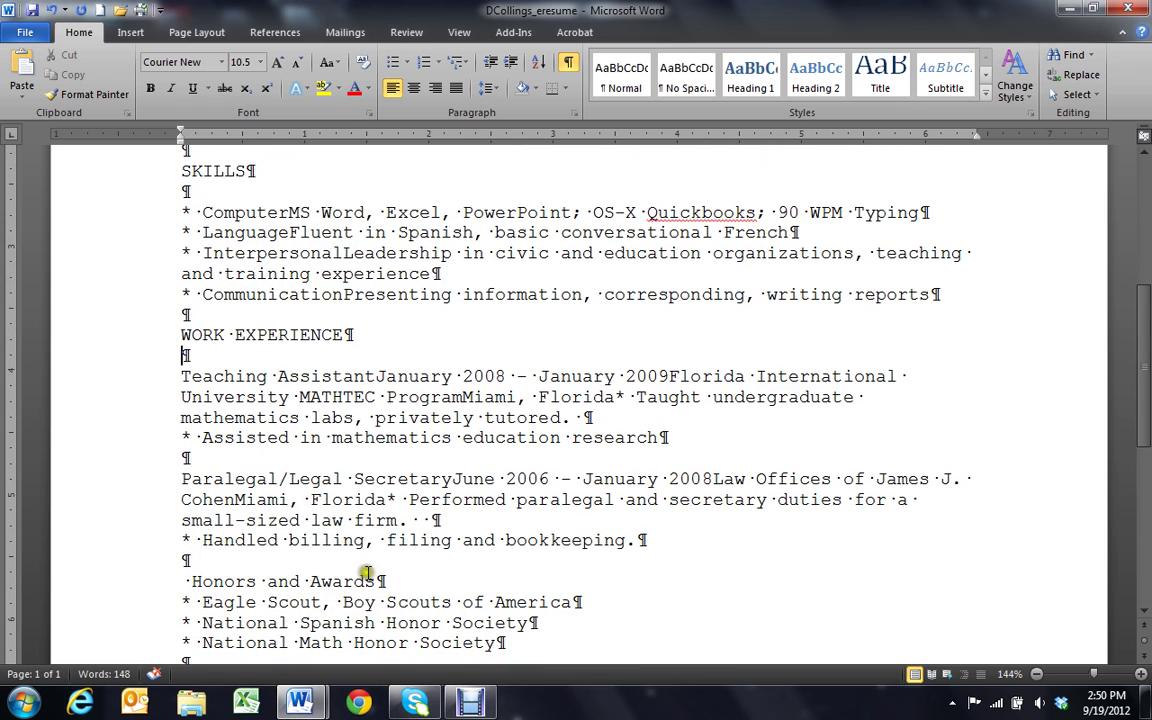
{"action": "left_click_drag", "start_coordinate": [375, 580], "coordinate": [183, 581]}
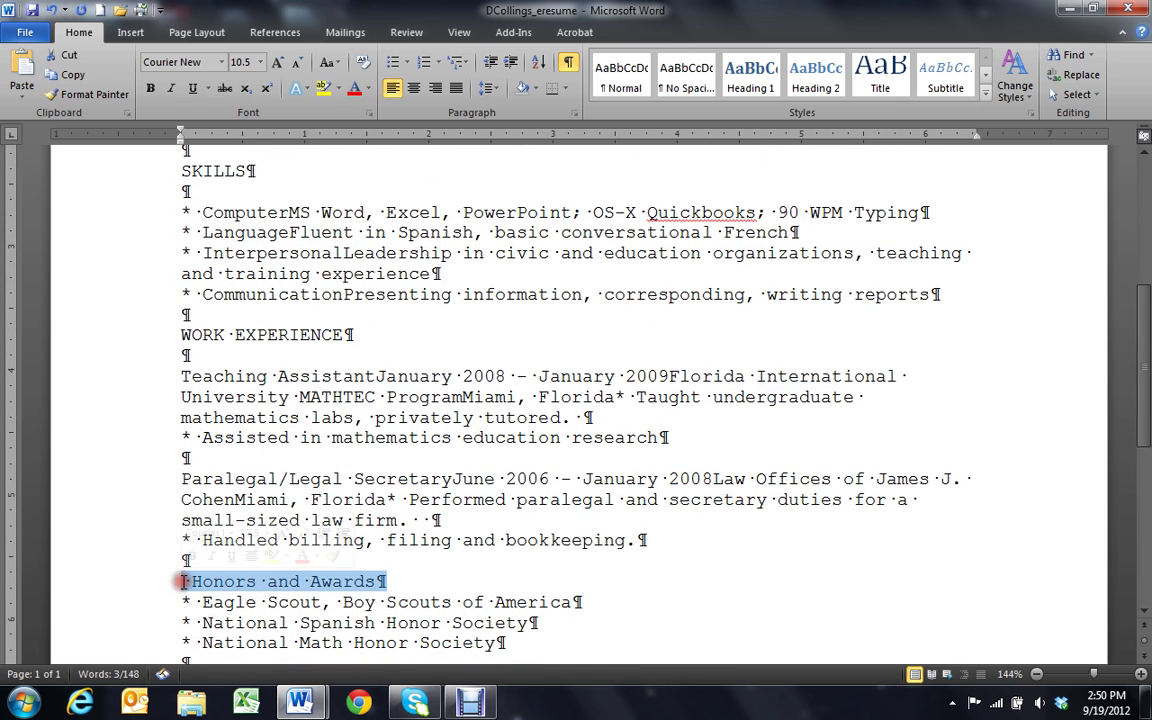
{"action": "type", "text": "HONORS AND AWARD"}
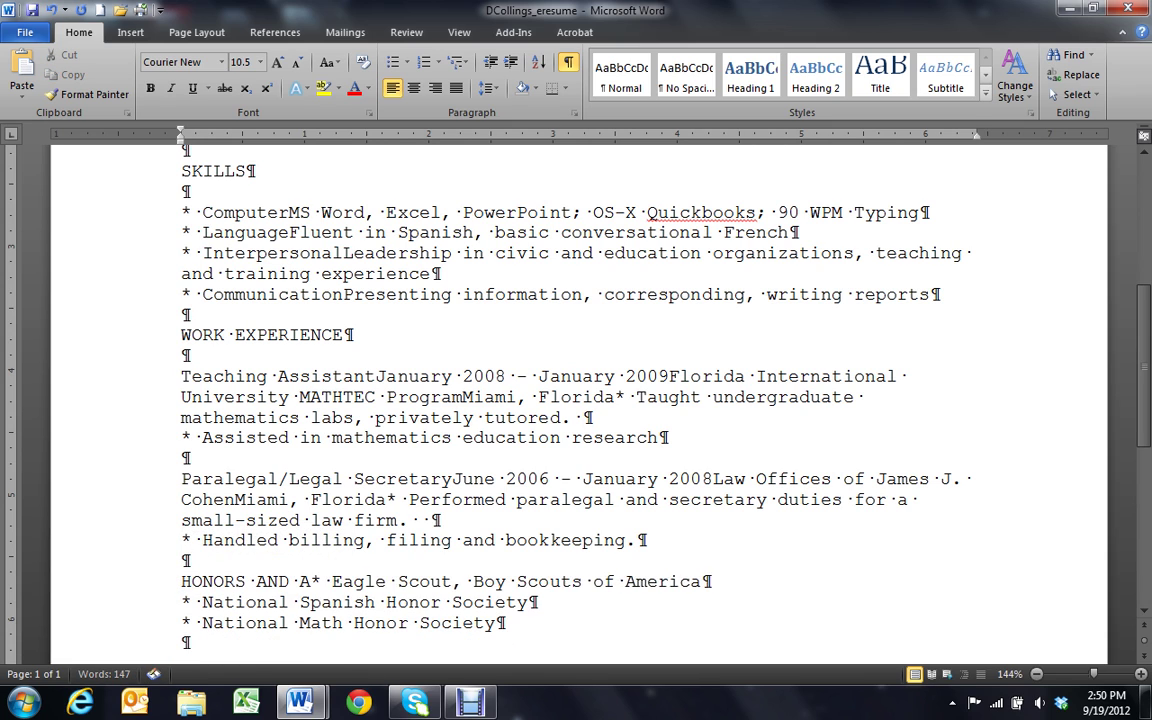
{"action": "type", "text": "S"}
{"action": "key", "text": "Return"}
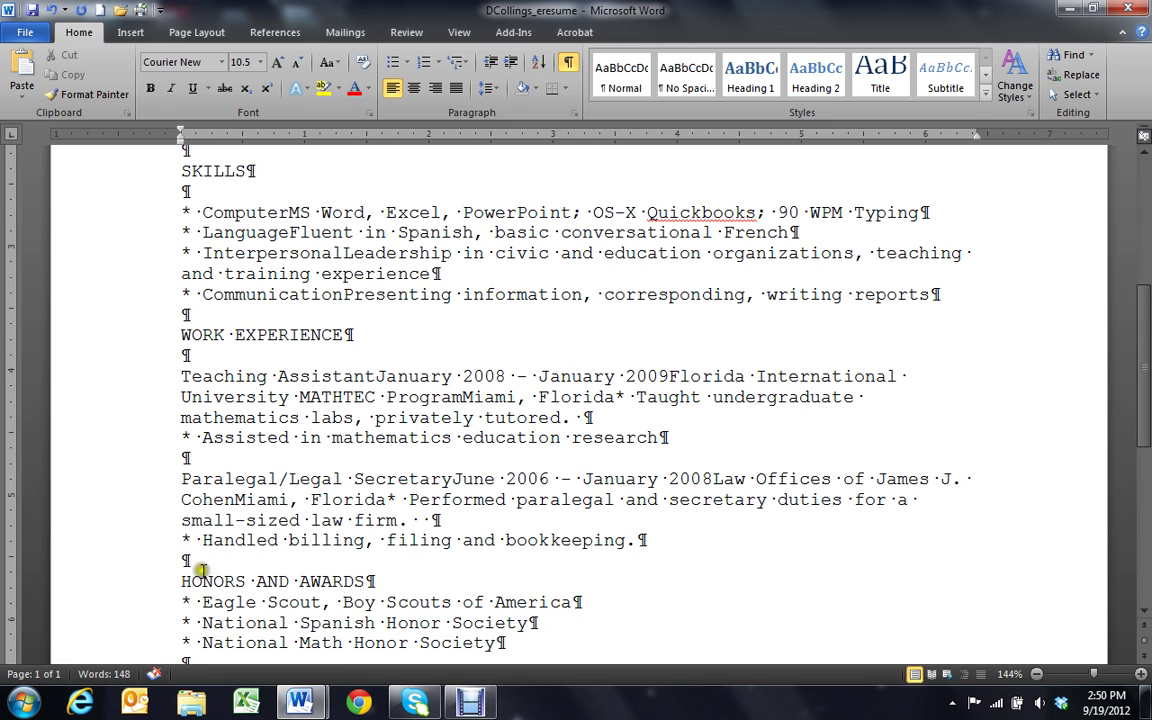
{"action": "scroll", "coordinate": [200, 570], "scroll_direction": "up", "scroll_amount": 5}
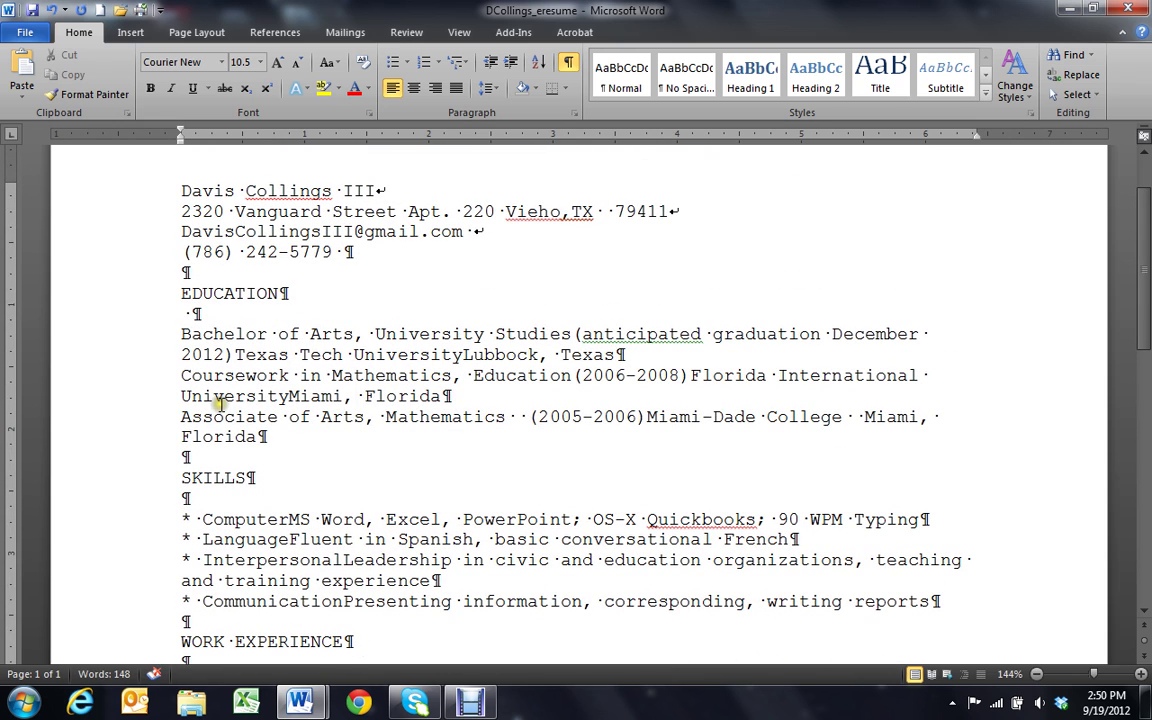
Select the first and last name on the top line and retype them in capitals
{"action": "left_click_drag", "start_coordinate": [181, 190], "coordinate": [293, 193]}
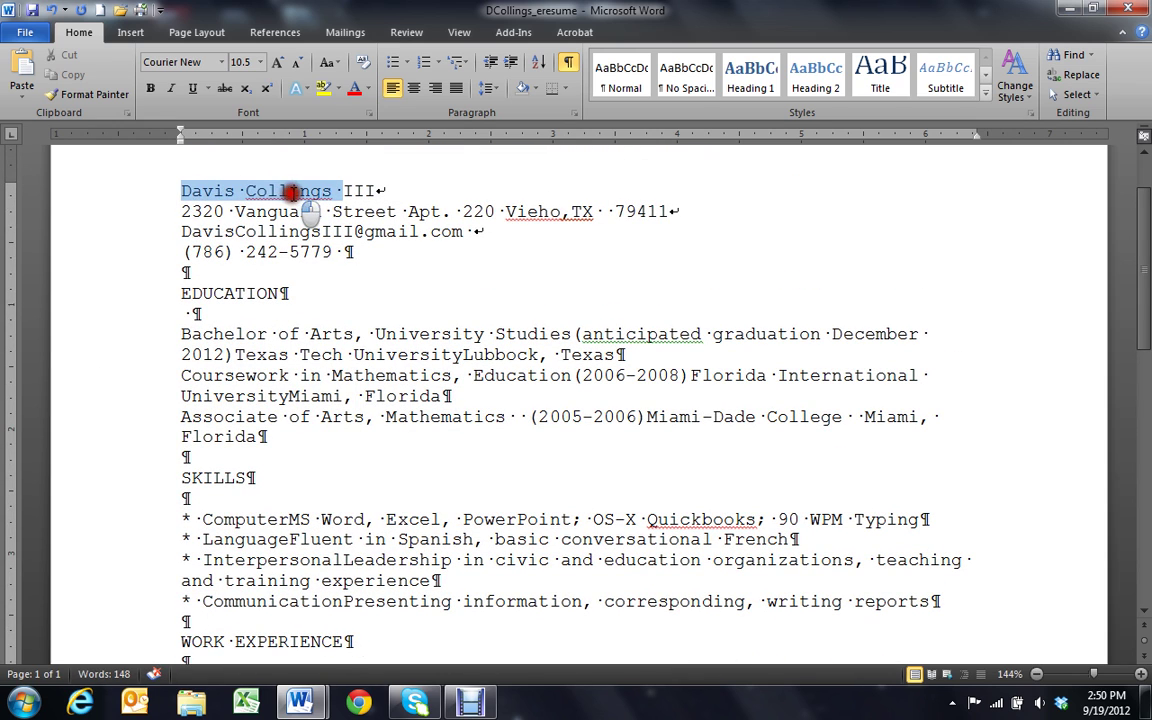
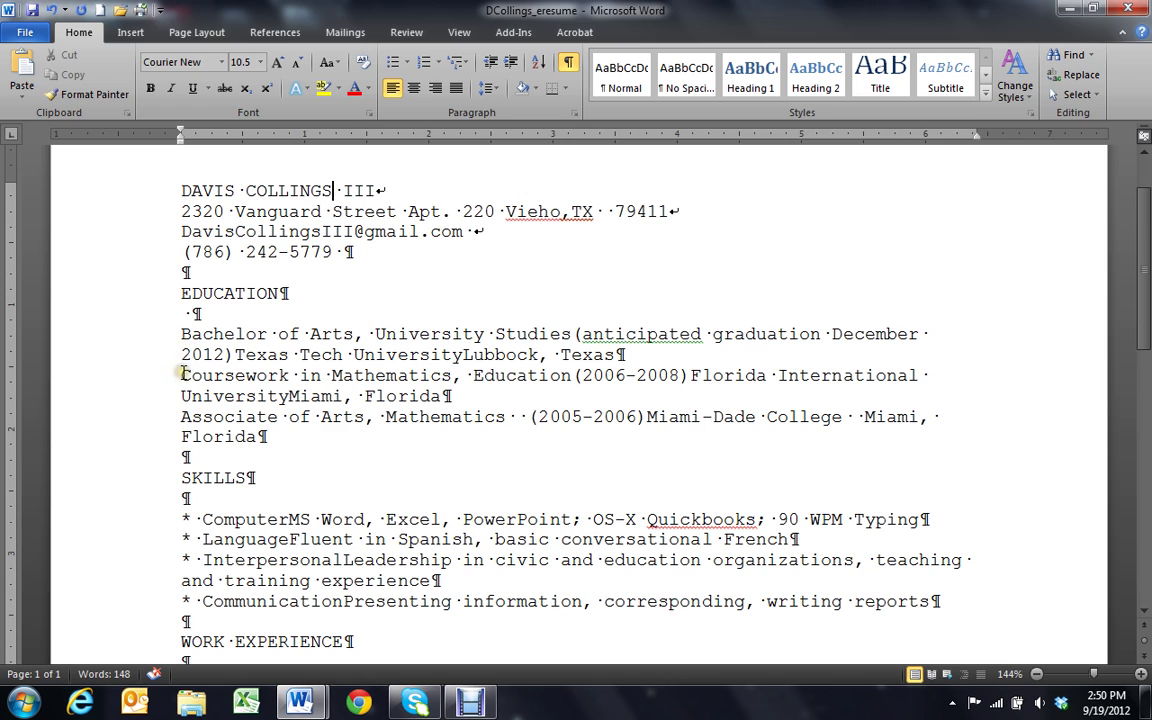
Add blank lines before the Coursework and Associate entries and above SKILLS
{"action": "left_click", "coordinate": [182, 375]}
{"action": "key", "text": "Return"}
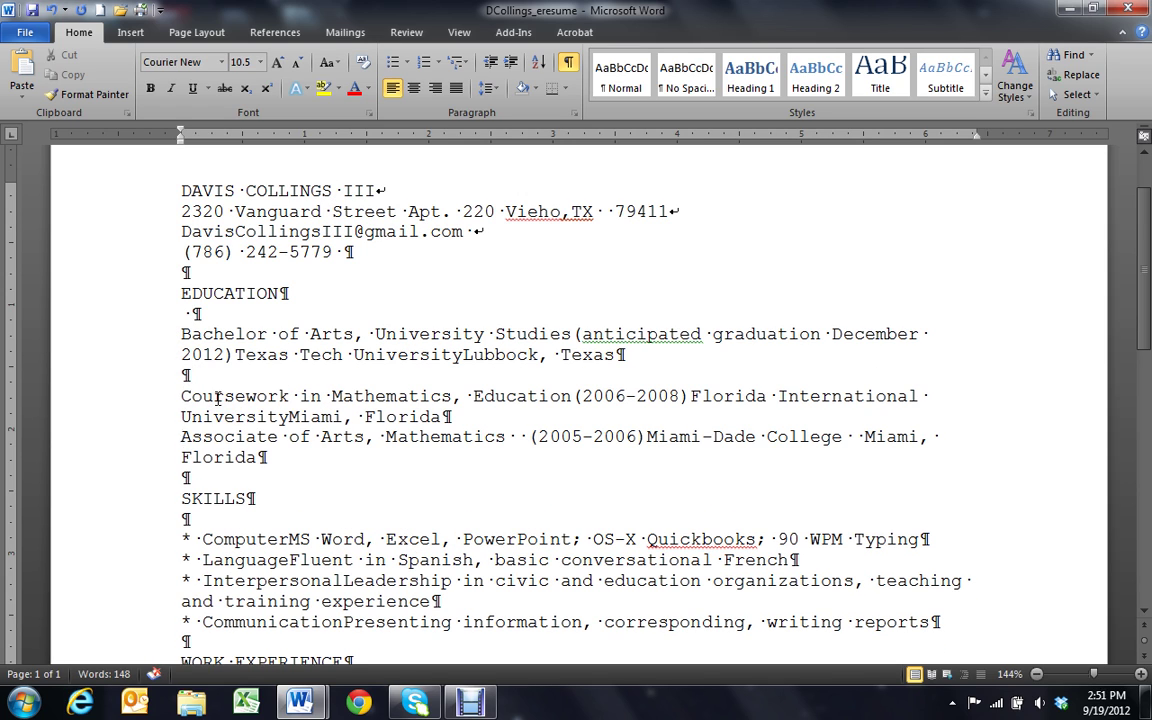
{"action": "key", "text": "Return"}
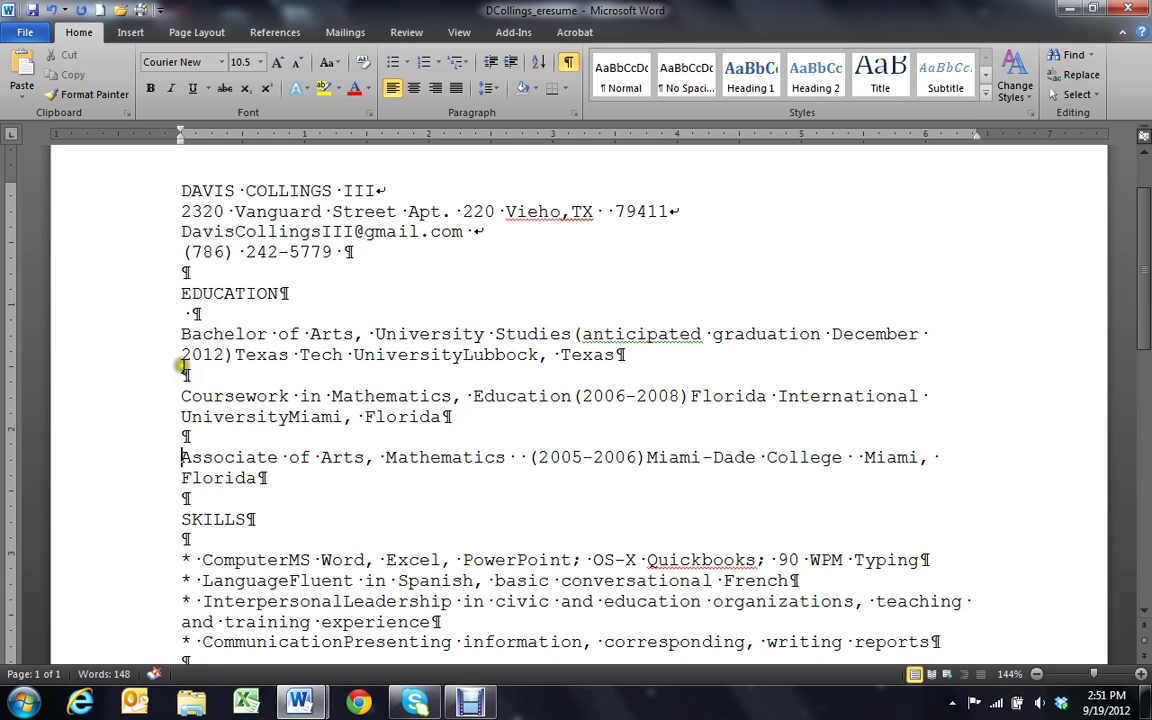
{"action": "left_click", "coordinate": [183, 496]}
{"action": "key", "text": "Return"}
{"action": "key", "text": "Return"}
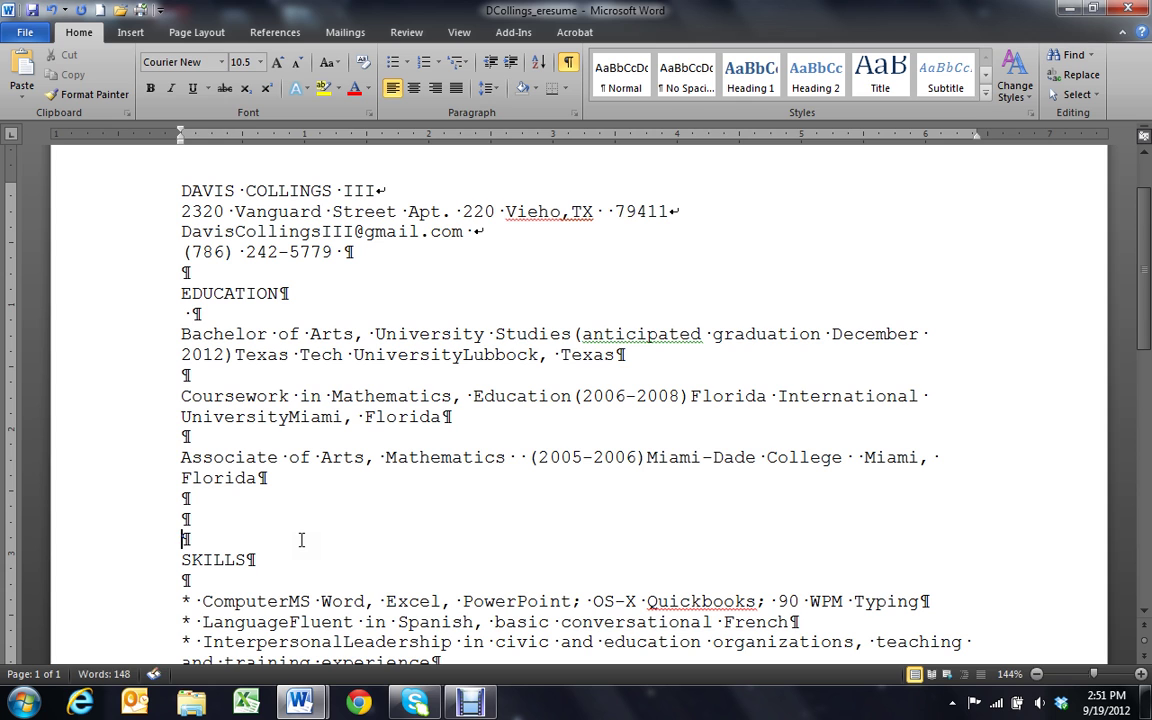
Add blank lines above WORK EXPERIENCE and HONORS AND AWARDS
{"action": "scroll", "coordinate": [306, 535], "scroll_direction": "down", "scroll_amount": 3}
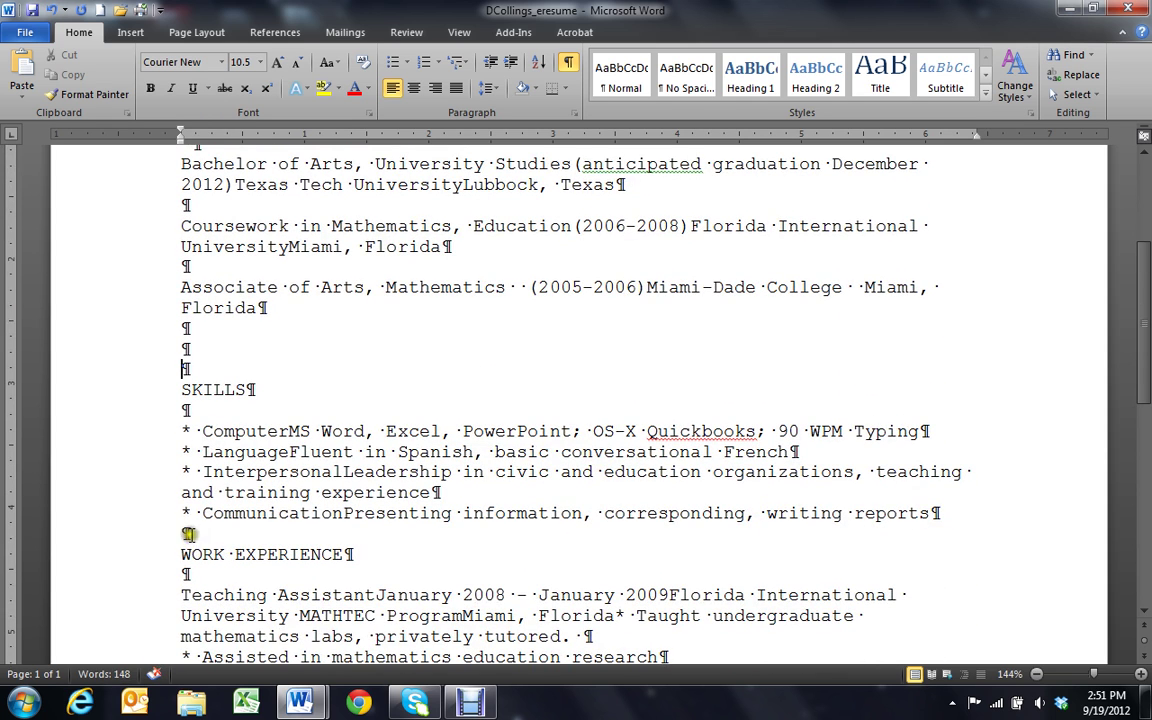
{"action": "left_click", "coordinate": [183, 534]}
{"action": "key", "text": "Return"}
{"action": "key", "text": "Return"}
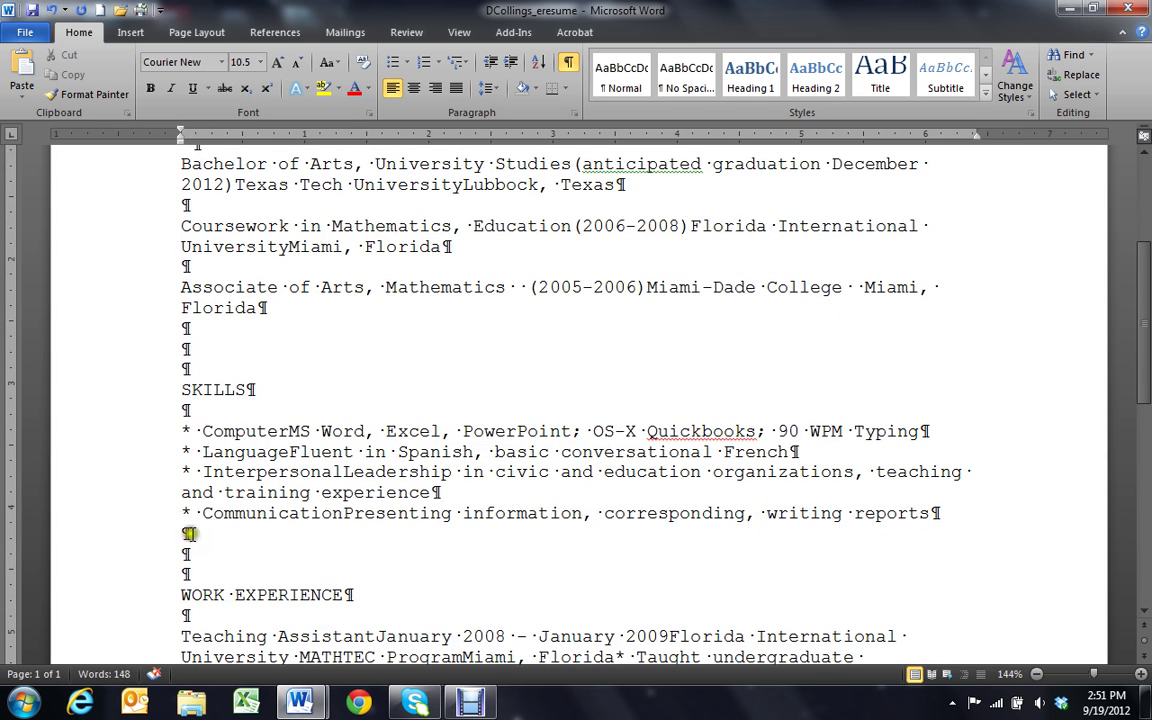
{"action": "scroll", "coordinate": [192, 550], "scroll_direction": "down", "scroll_amount": 6}
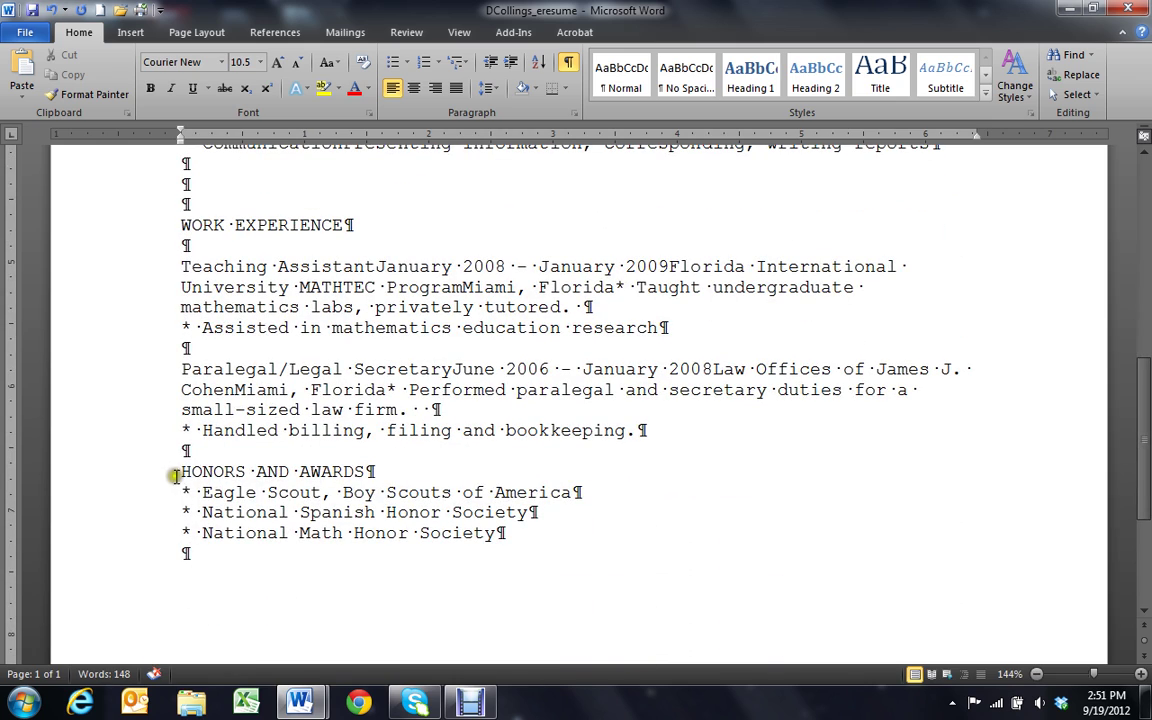
{"action": "left_click", "coordinate": [180, 451]}
{"action": "key", "text": "Return"}
{"action": "key", "text": "Return"}
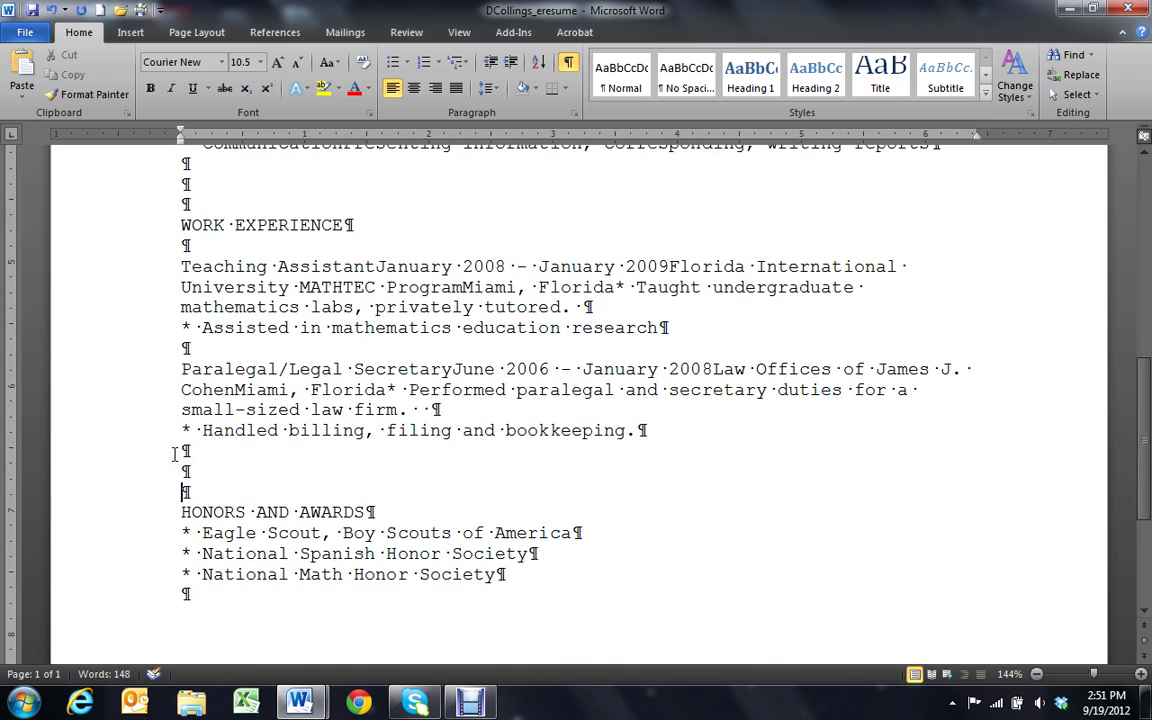
{"action": "scroll", "coordinate": [175, 453], "scroll_direction": "up", "scroll_amount": 5}
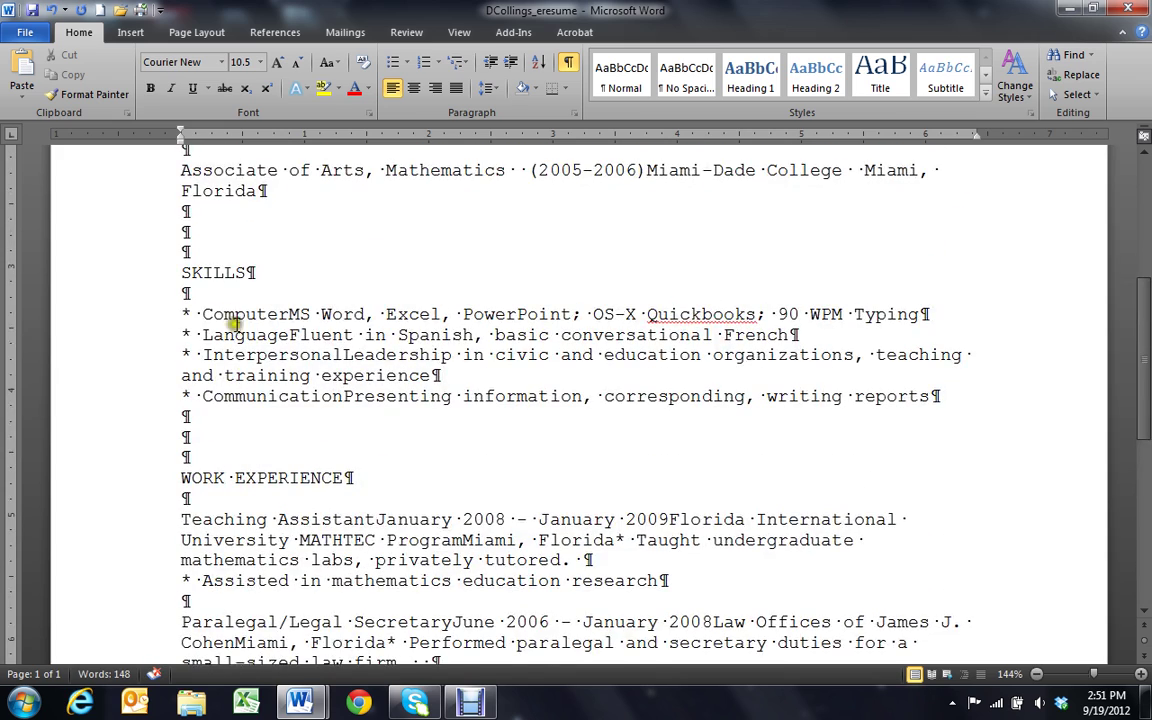
{"action": "scroll", "coordinate": [215, 230], "scroll_direction": "up", "scroll_amount": 1}
{"action": "scroll", "coordinate": [195, 400], "scroll_direction": "down", "scroll_amount": 1}
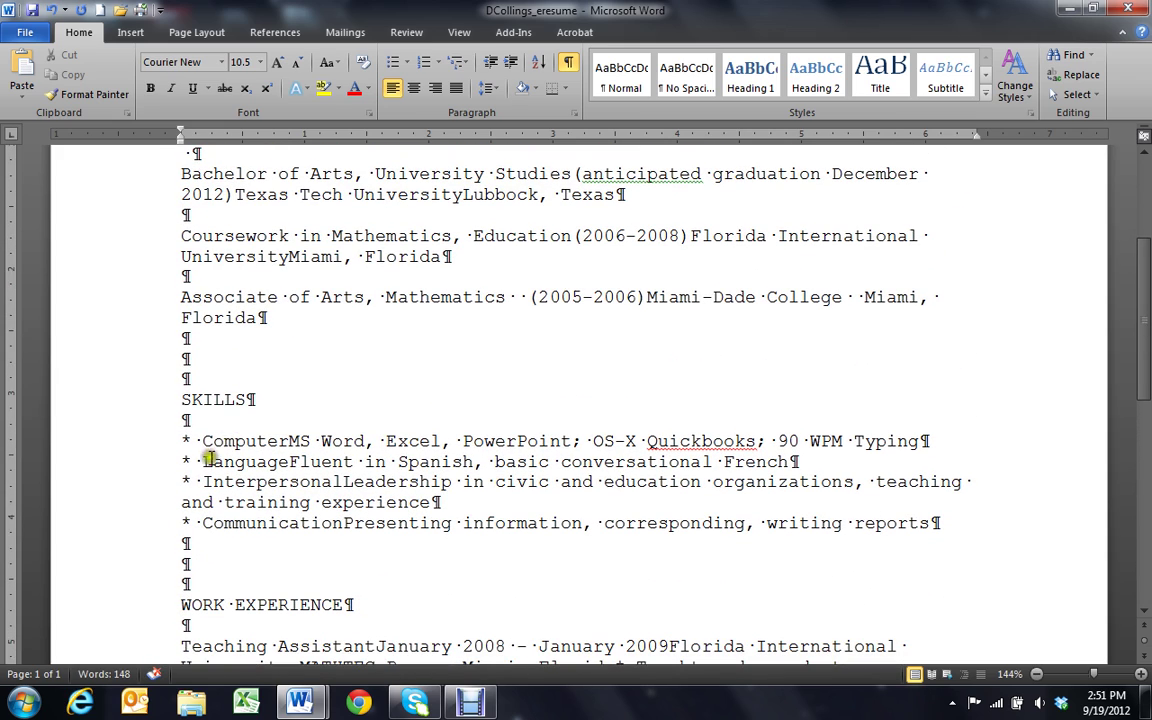
{"action": "scroll", "coordinate": [195, 430], "scroll_direction": "down", "scroll_amount": 1}
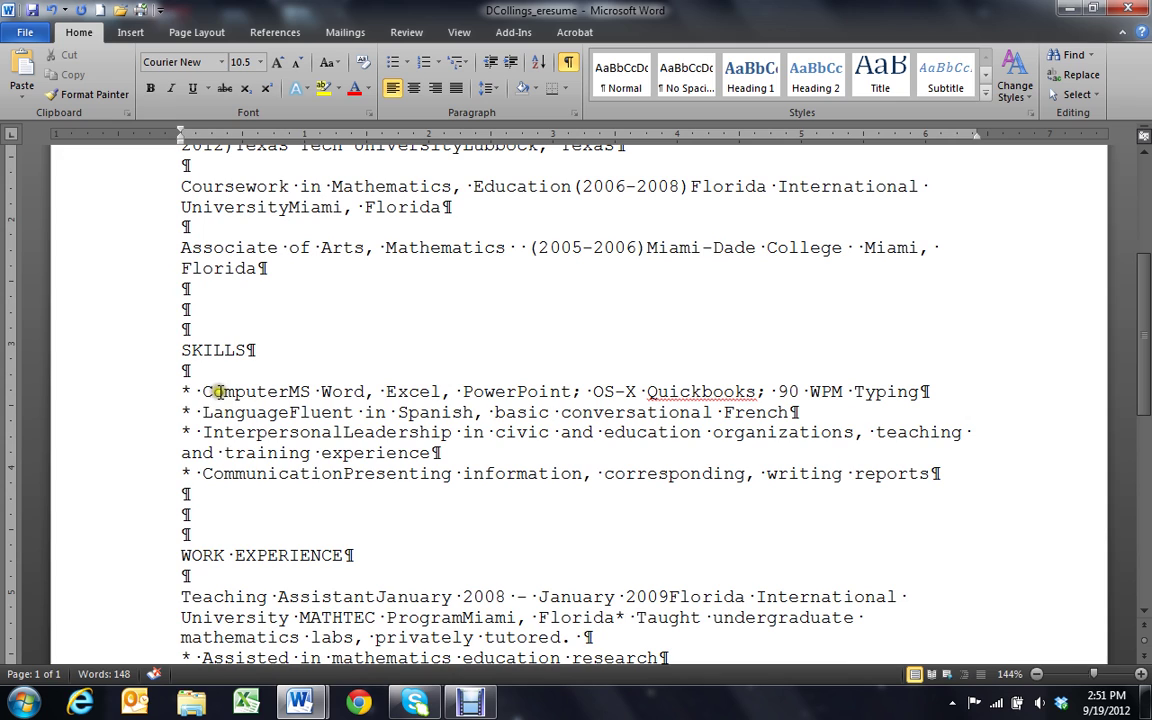
Add a colon after the Computer, Language, Interpersonal and Communication skill labels
{"action": "left_click", "coordinate": [290, 391]}
{"action": "type", "text": ":"}
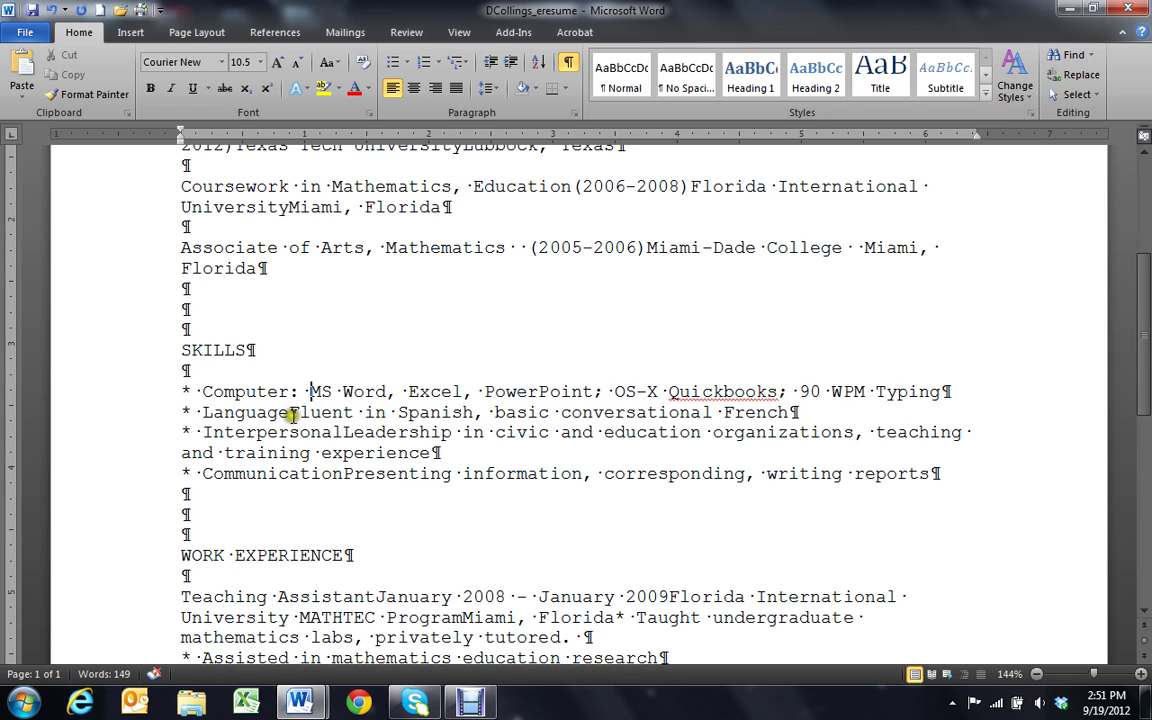
{"action": "left_click", "coordinate": [289, 412]}
{"action": "type", "text": ":"}
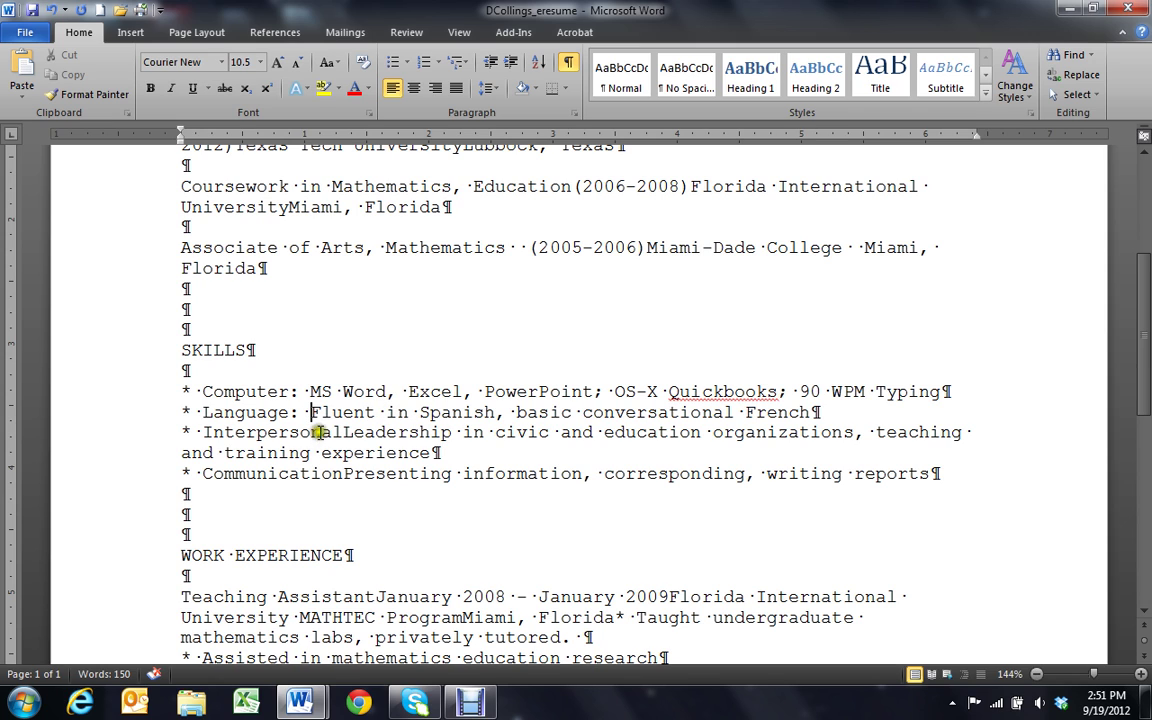
{"action": "left_click", "coordinate": [339, 432]}
{"action": "type", "text": ":"}
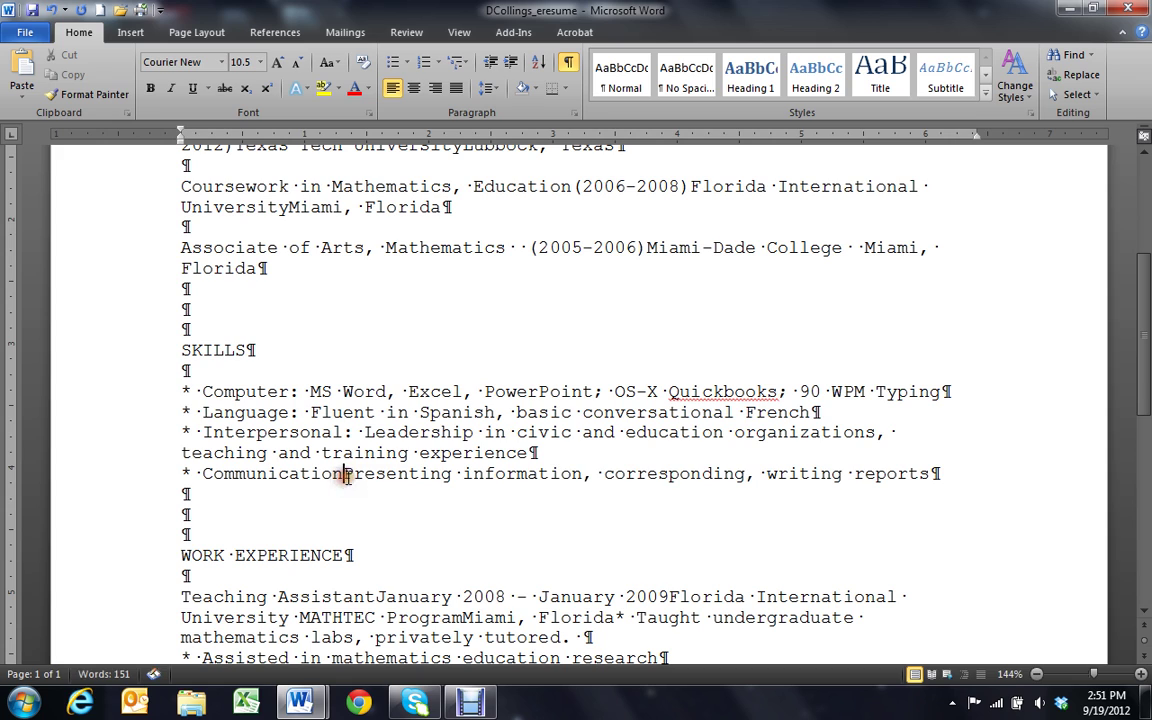
{"action": "left_click", "coordinate": [343, 476]}
{"action": "type", "text": ":"}
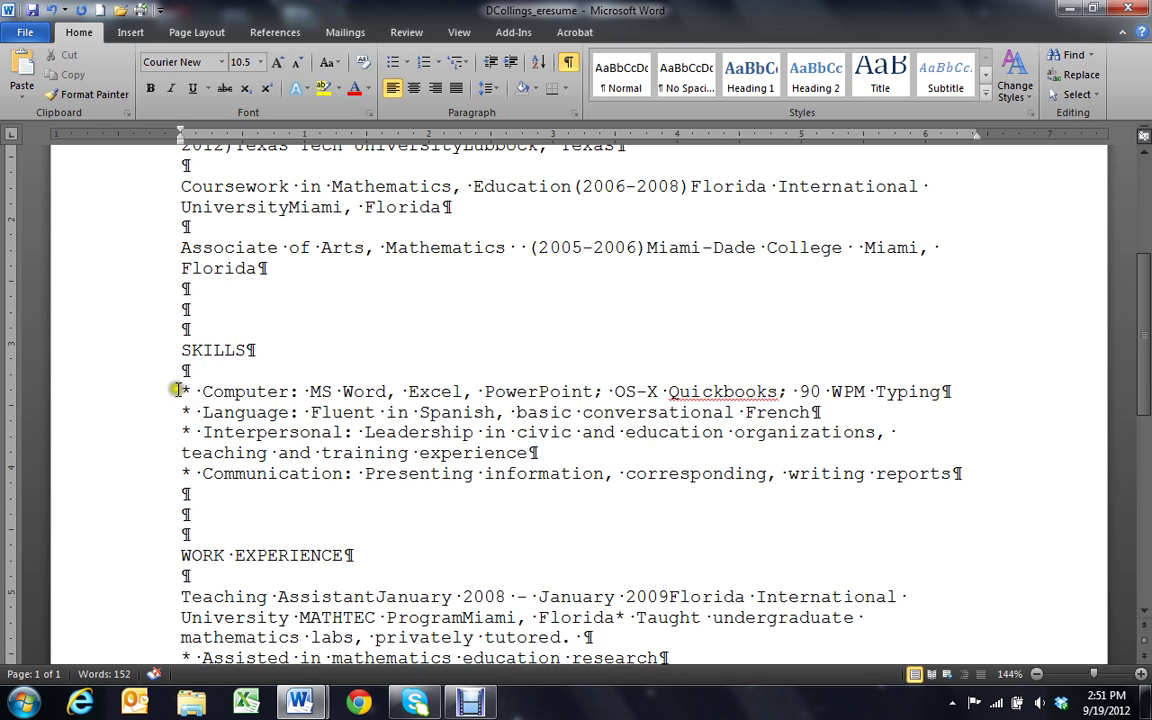
{"action": "scroll", "coordinate": [222, 480], "scroll_direction": "up", "scroll_amount": 1}
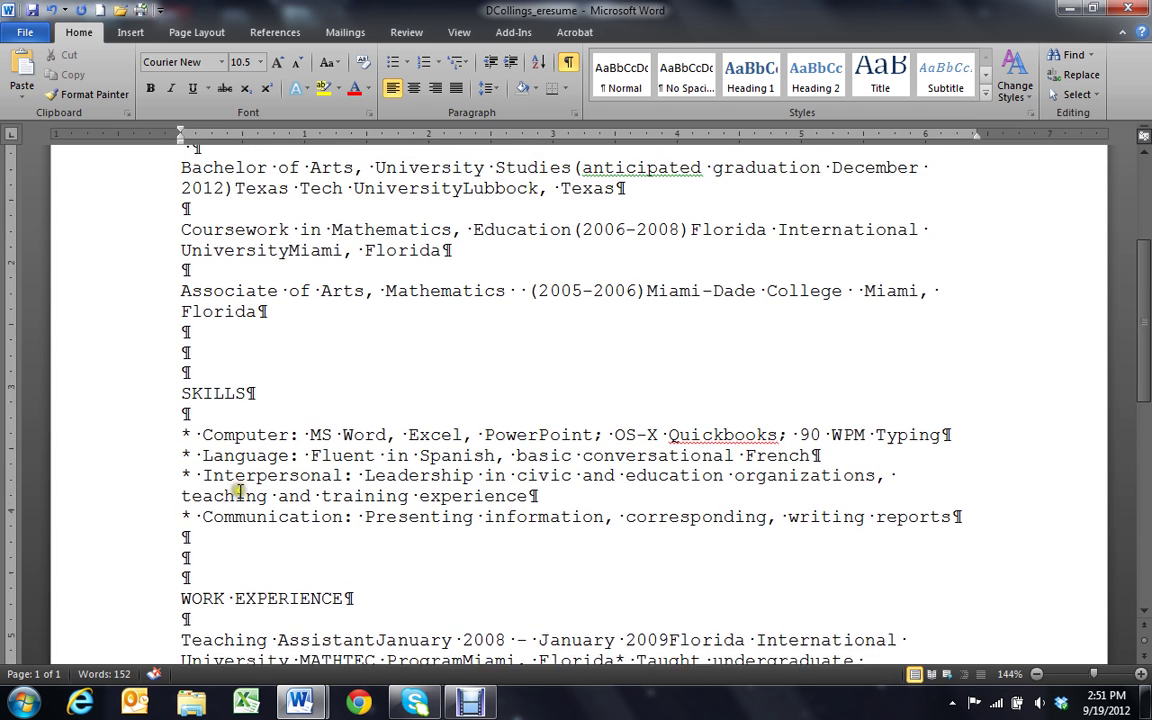
{"action": "scroll", "coordinate": [222, 480], "scroll_direction": "down", "scroll_amount": 2}
{"action": "scroll", "coordinate": [216, 488], "scroll_direction": "down", "scroll_amount": 1}
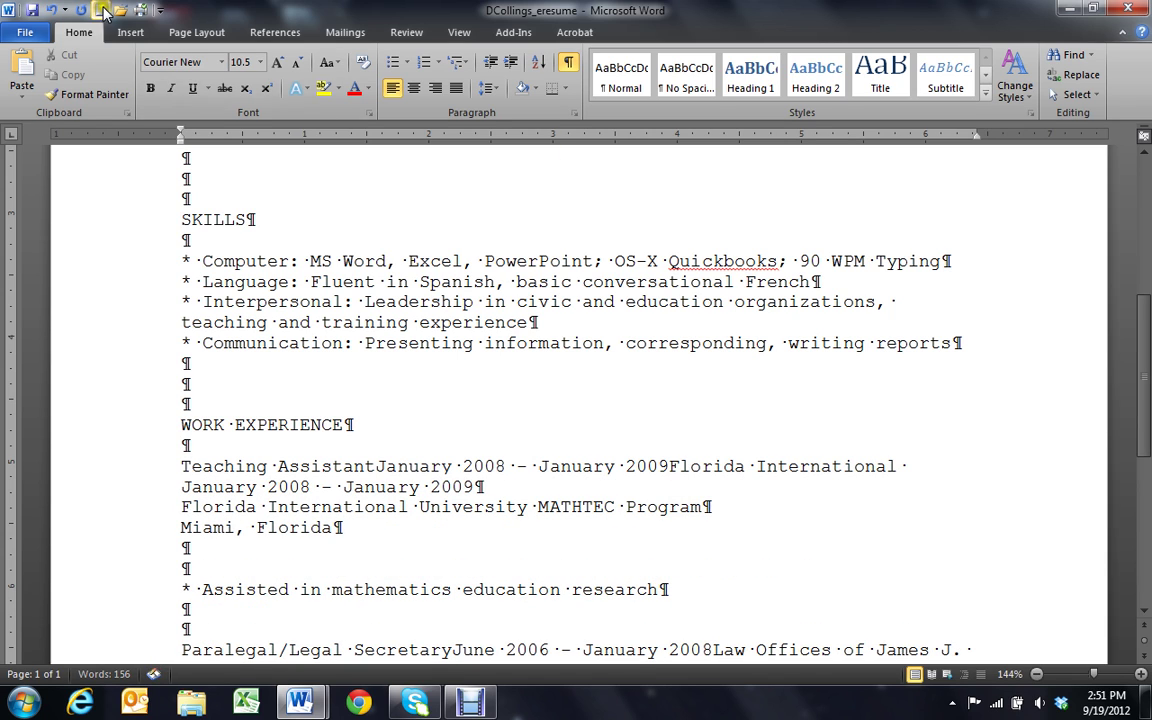
Break the Teaching Assistant dates, employer, Miami, Florida location and Taught duty onto separate lines
{"action": "left_click", "coordinate": [54, 10]}
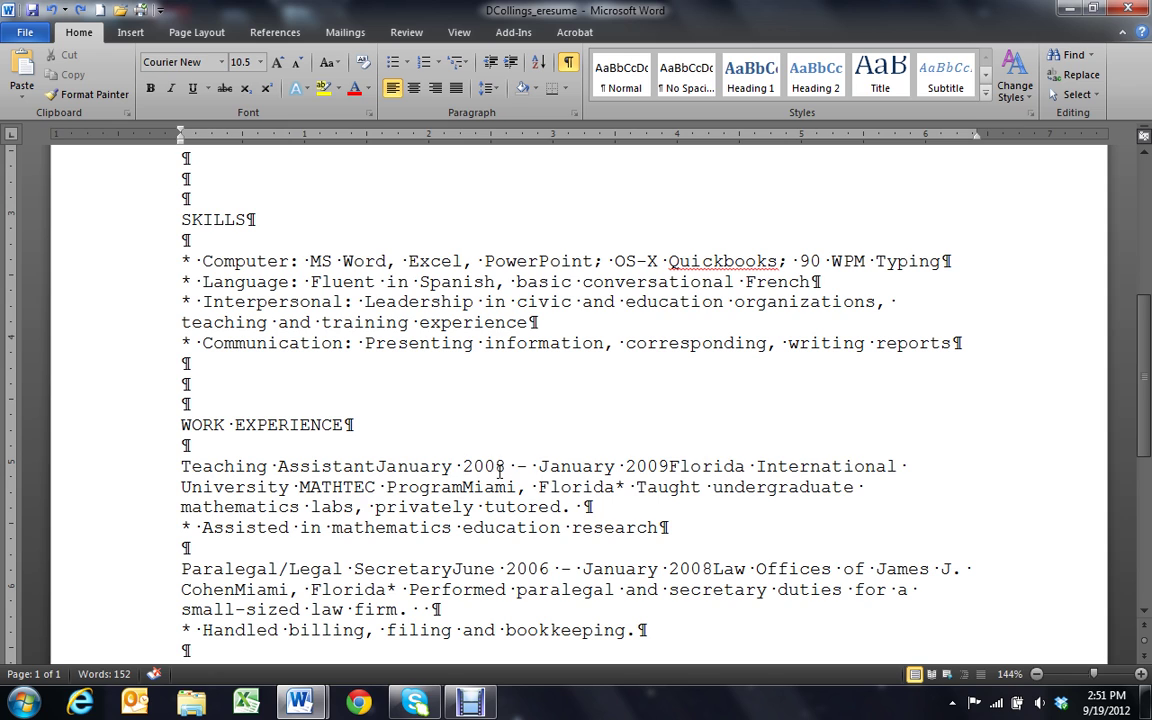
{"action": "key", "text": "shift+Return"}
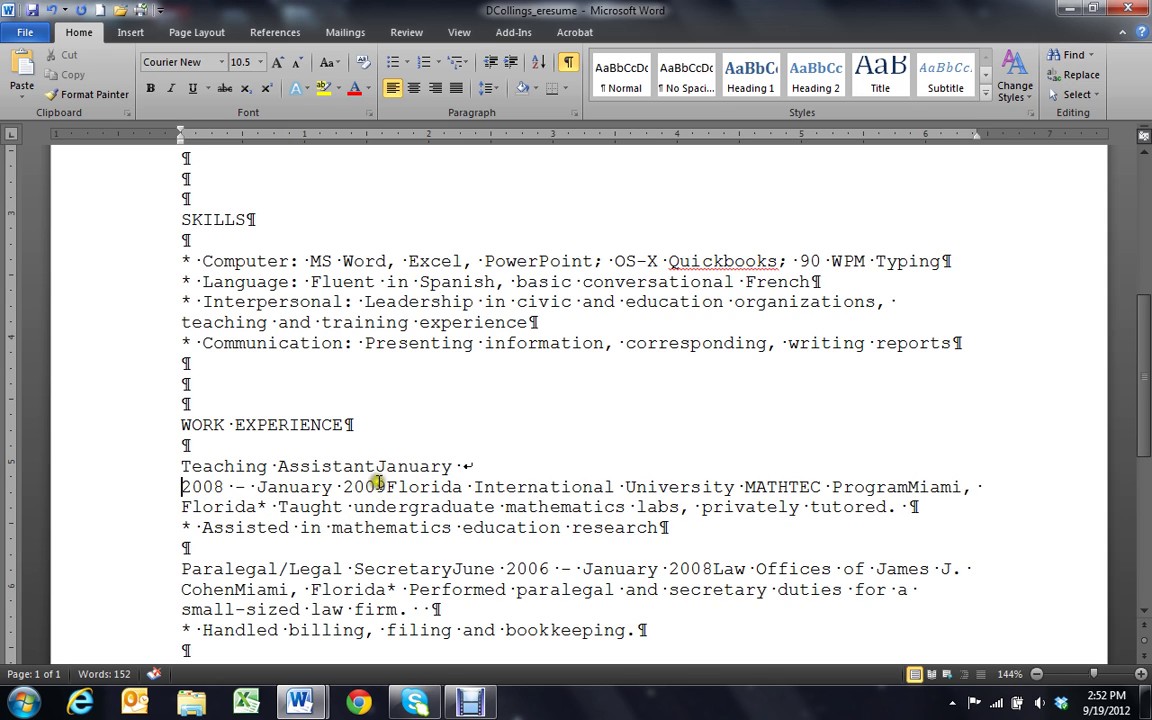
{"action": "left_click", "coordinate": [386, 487]}
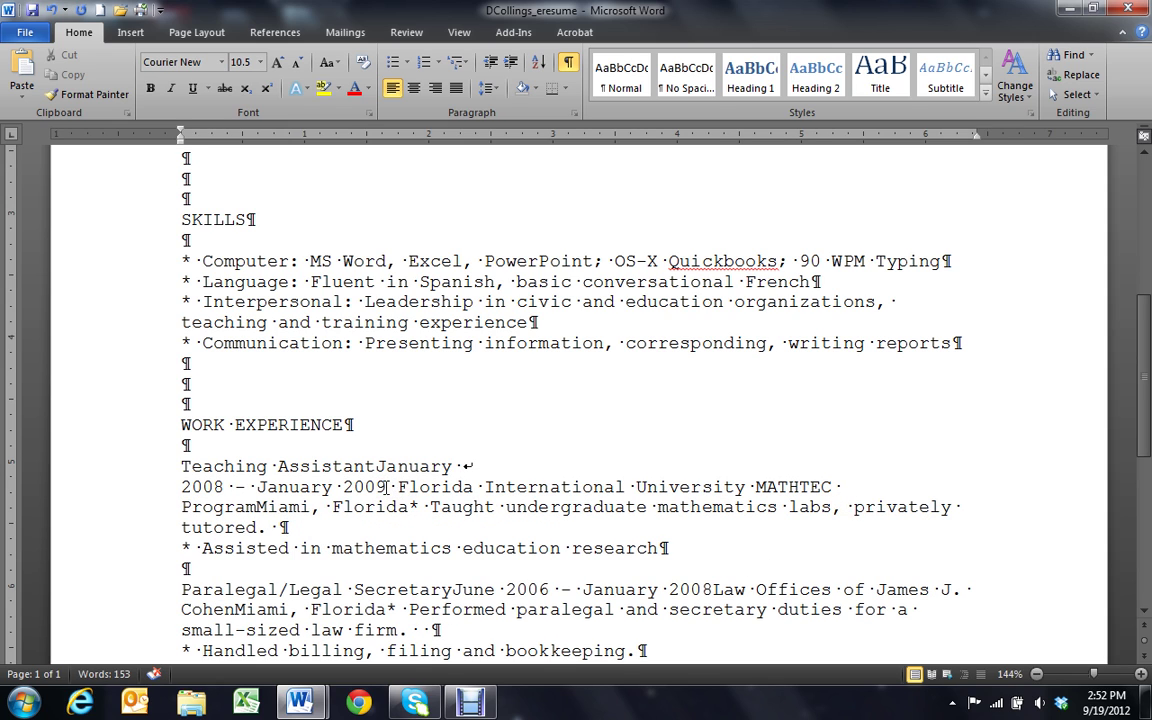
{"action": "key", "text": "shift+Return"}
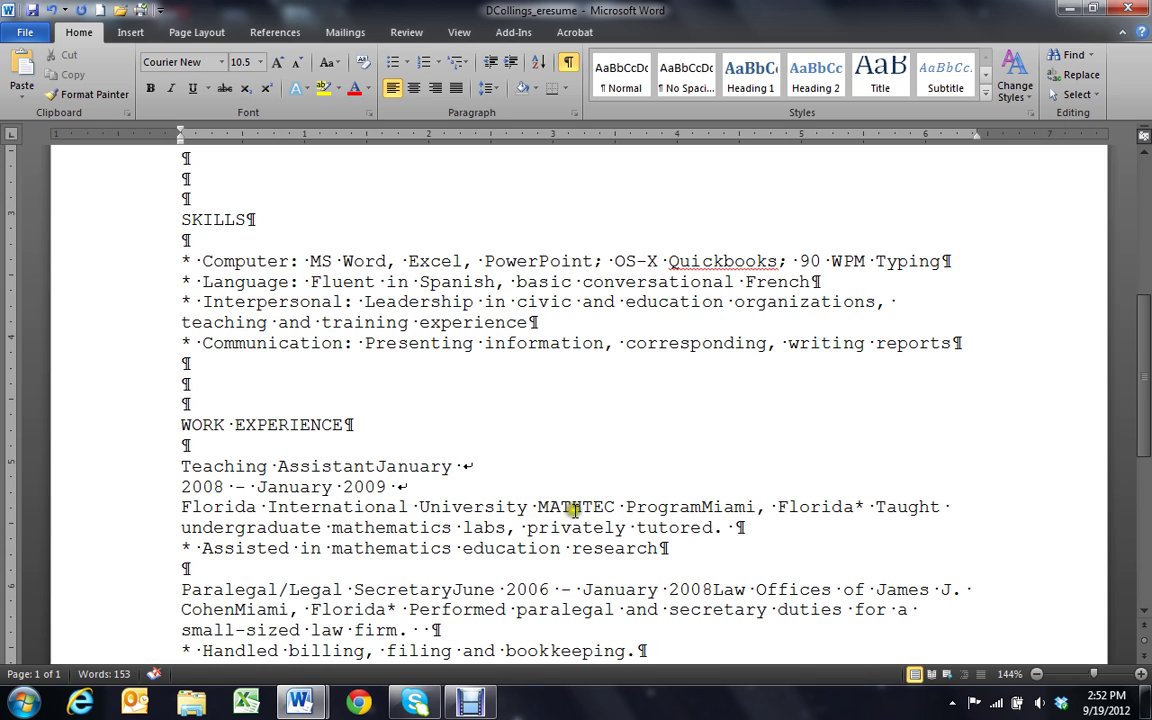
{"action": "left_click", "coordinate": [703, 506]}
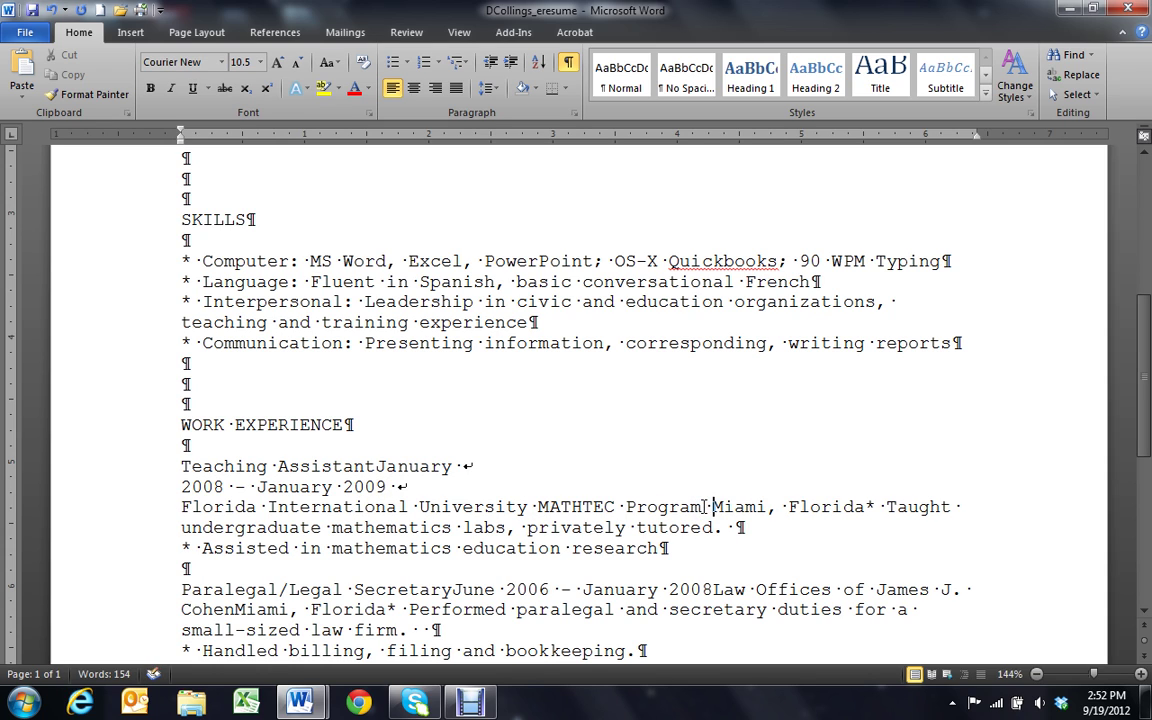
{"action": "key", "text": "shift+Return"}
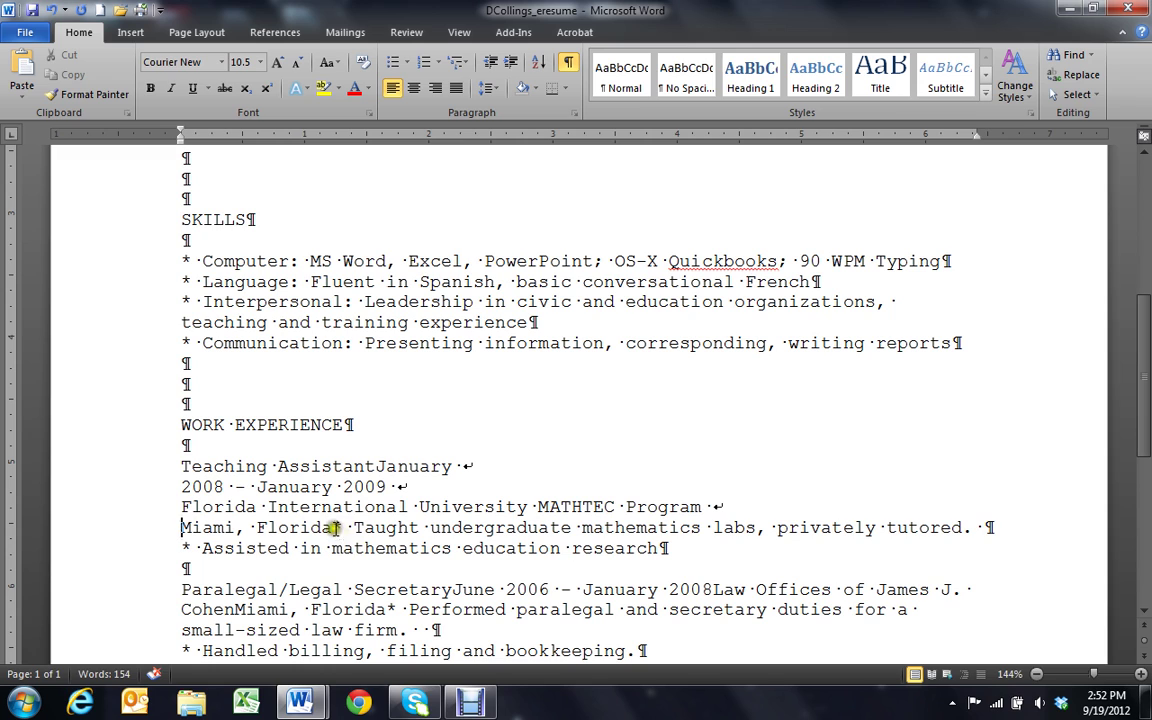
{"action": "left_click", "coordinate": [336, 527]}
{"action": "key", "text": "shift+Return"}
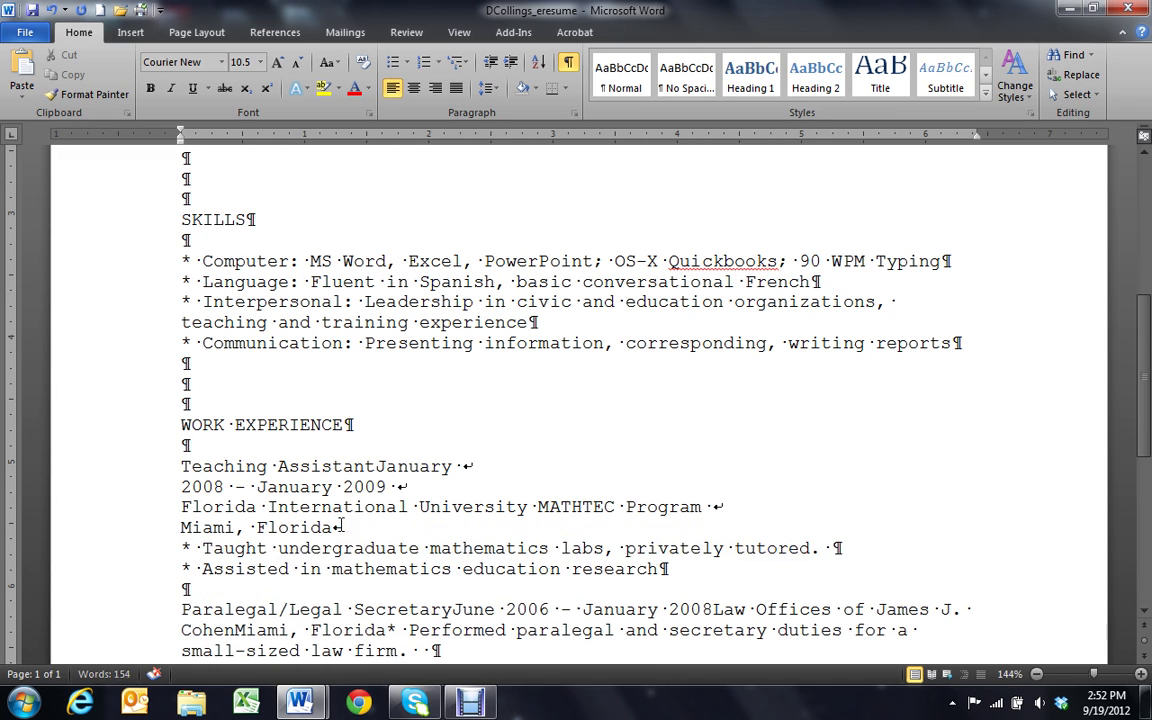
{"action": "type", "text": "Florida International University MATHTEC Program"}
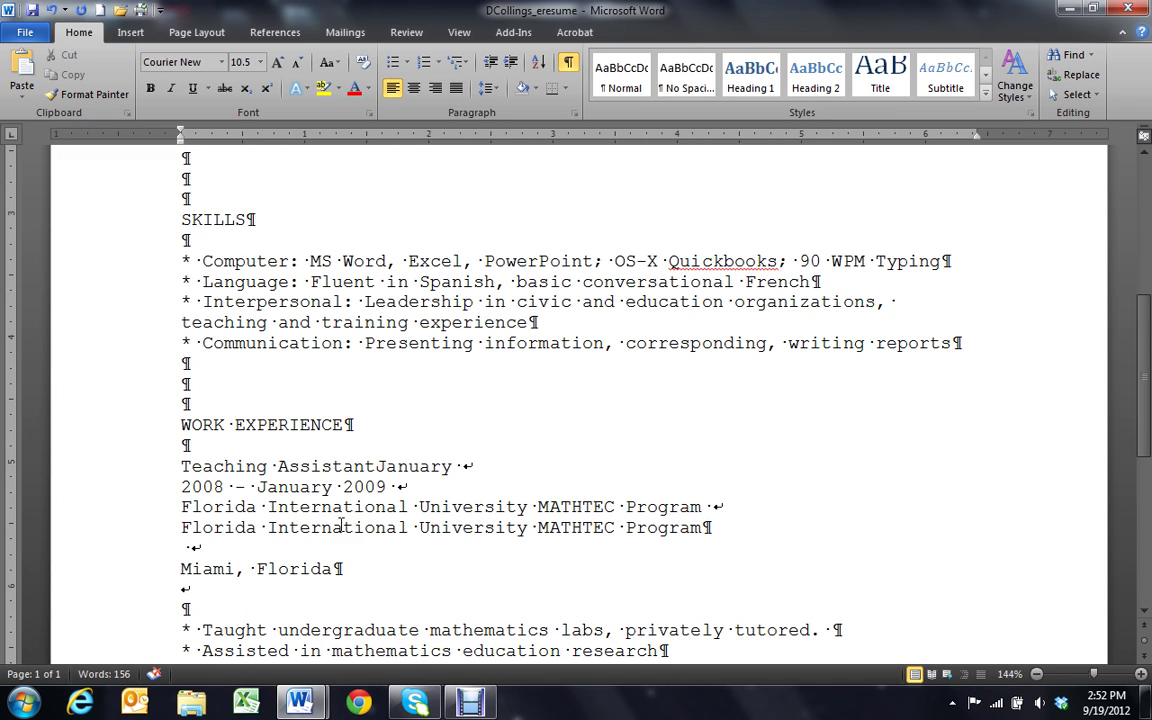
{"action": "left_click", "coordinate": [228, 541]}
{"action": "left_click", "coordinate": [704, 528]}
{"action": "key", "text": "Delete"}
Rejoin the dates as January 2008 – January 2009 on one line and remove the empty line below
{"action": "scroll", "coordinate": [309, 589], "scroll_direction": "down", "scroll_amount": 2}
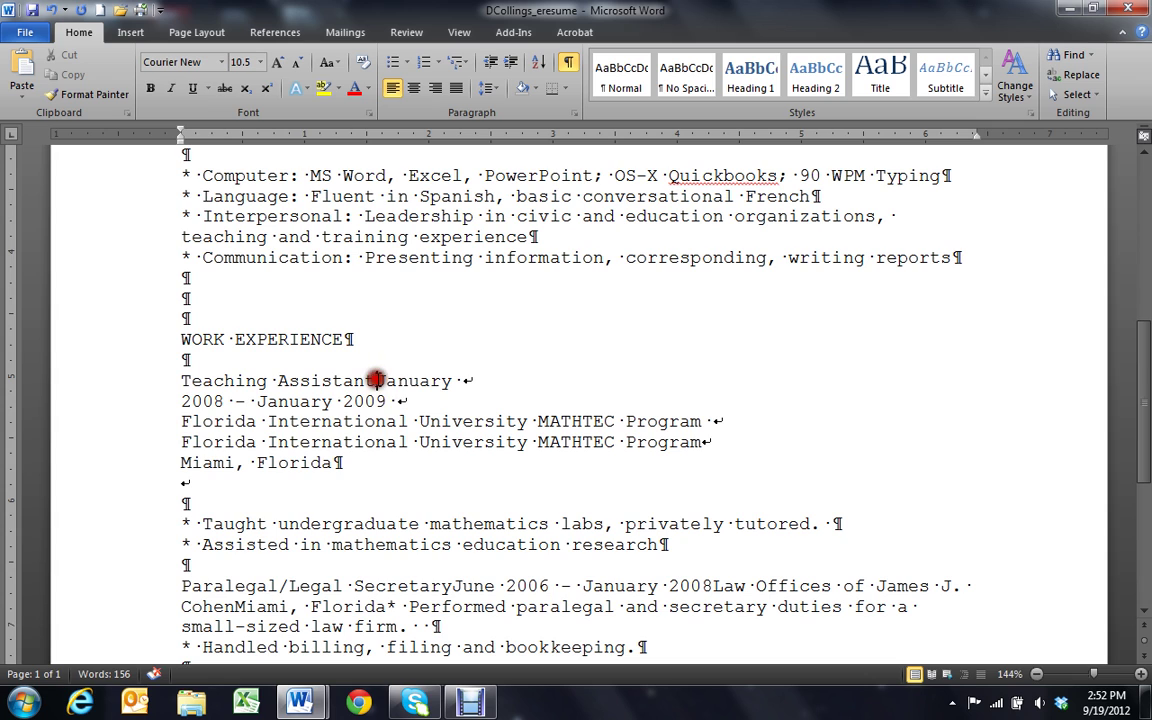
{"action": "left_click", "coordinate": [375, 380]}
{"action": "key", "text": "ctrl+z"}
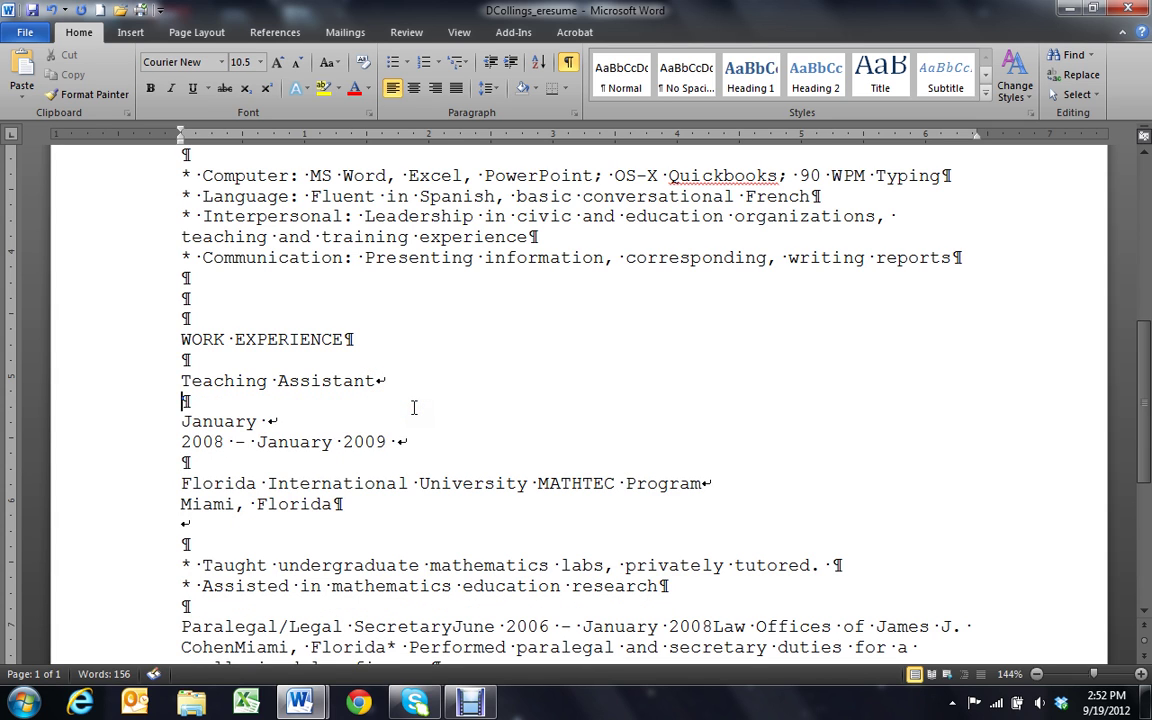
{"action": "left_click_drag", "start_coordinate": [271, 421], "coordinate": [287, 425]}
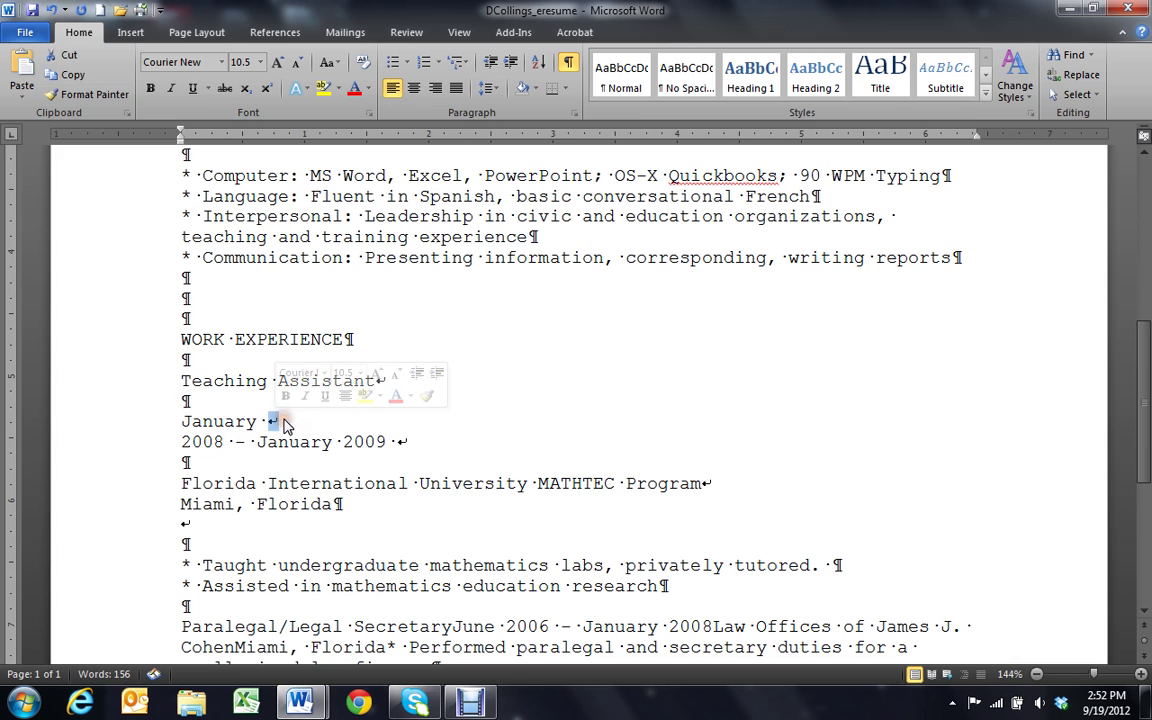
{"action": "key", "text": "Delete"}
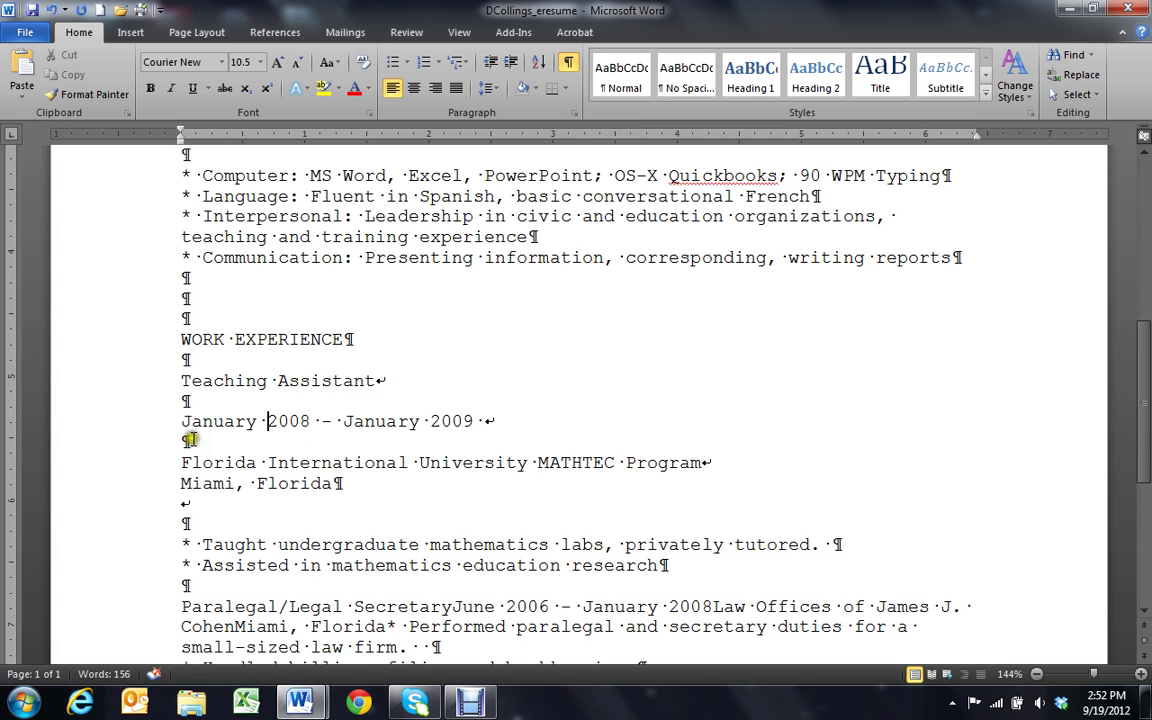
{"action": "left_click", "coordinate": [183, 441]}
{"action": "key", "text": "BackSpace"}
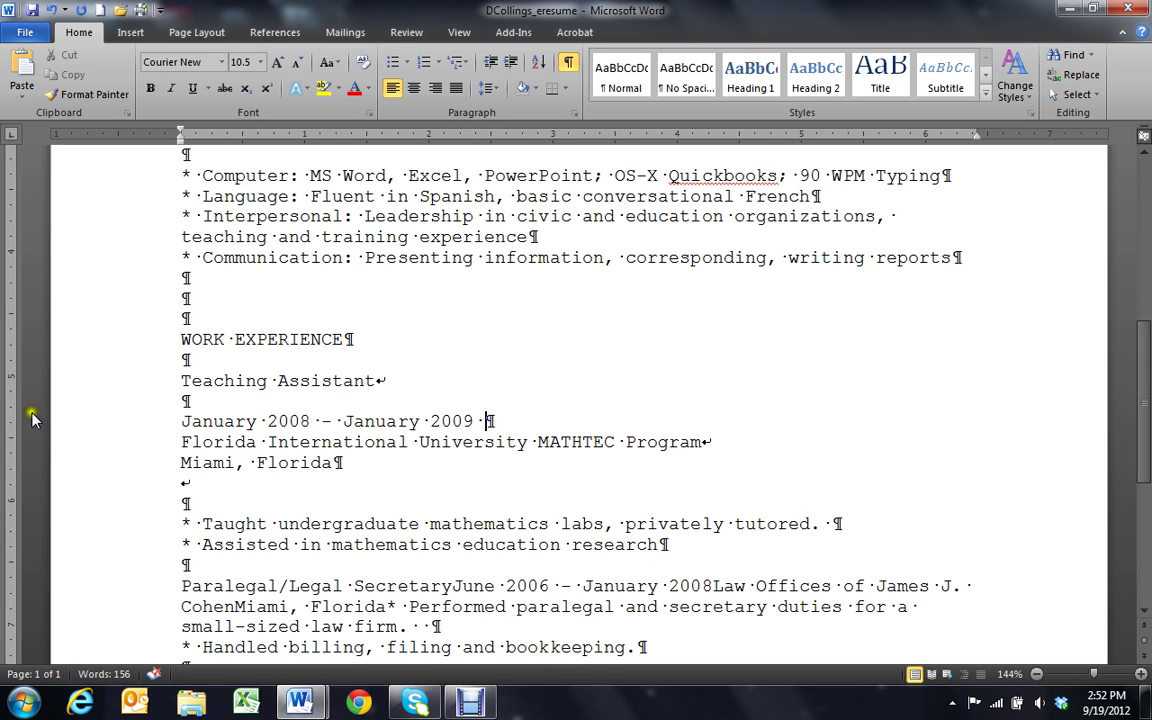
{"action": "left_click", "coordinate": [123, 385]}
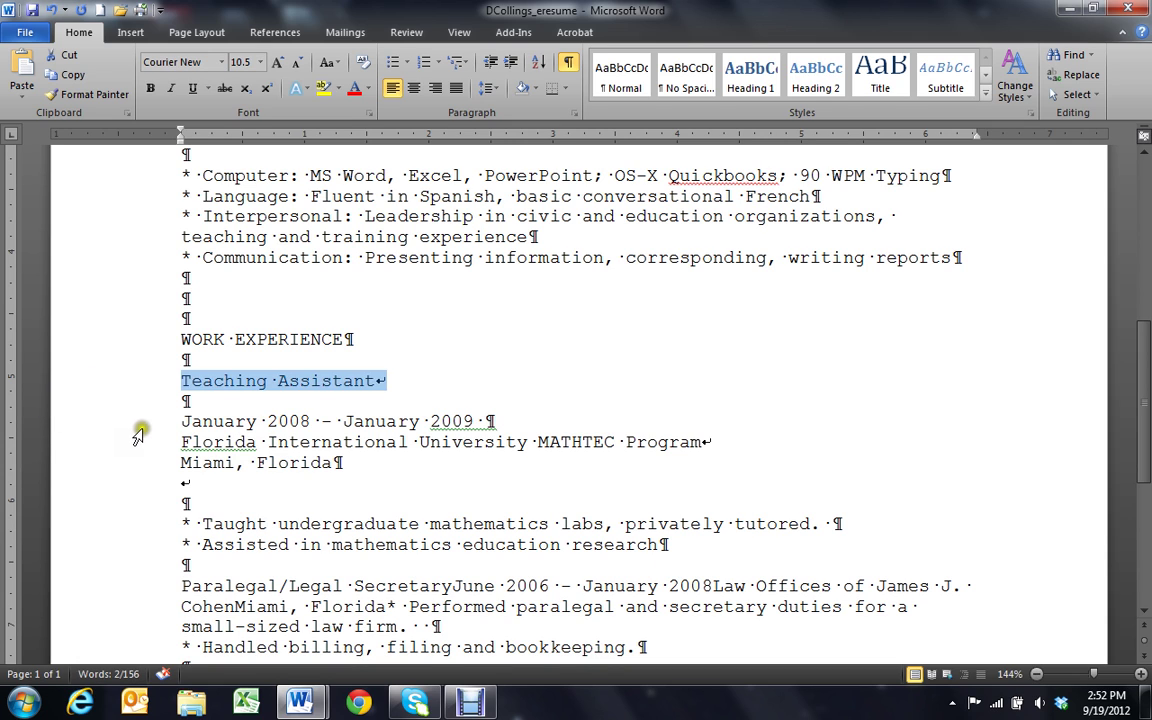
{"action": "left_click_drag", "start_coordinate": [141, 424], "coordinate": [148, 500]}
{"action": "scroll", "coordinate": [155, 520], "scroll_direction": "down", "scroll_amount": 1}
{"action": "scroll", "coordinate": [148, 500], "scroll_direction": "down", "scroll_amount": 1}
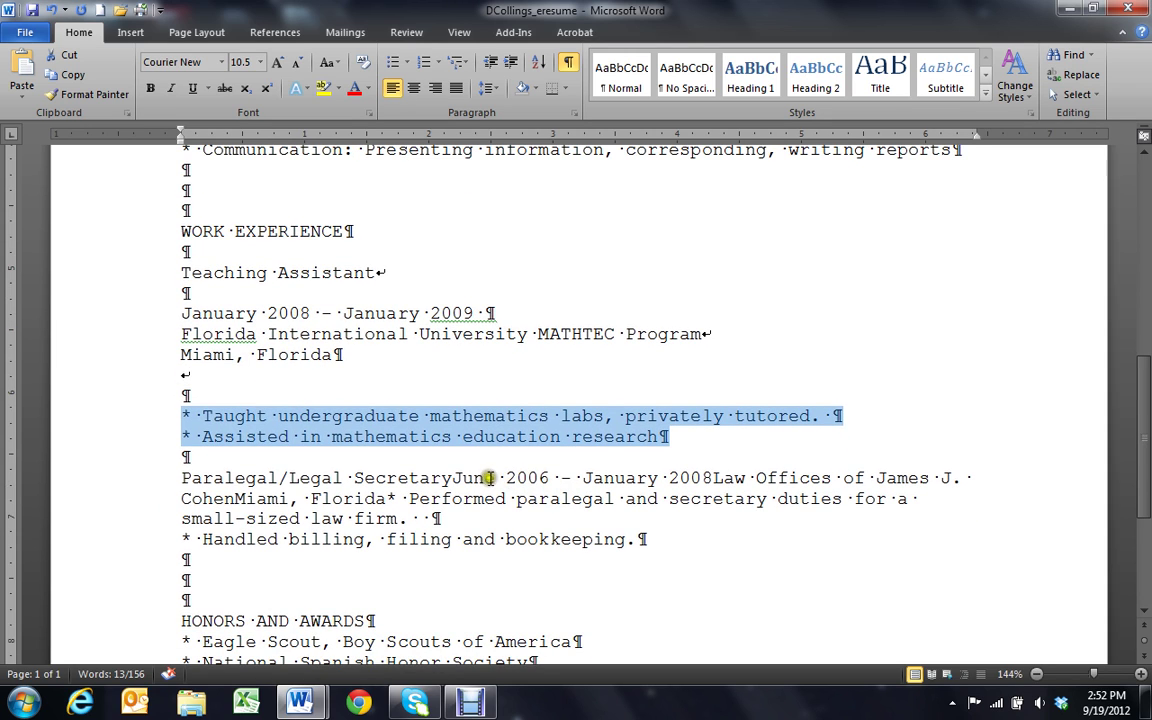
Move the June 2006 dates below the Paralegal/Legal Secretary title, removing extra blank line and space
{"action": "left_click", "coordinate": [453, 477]}
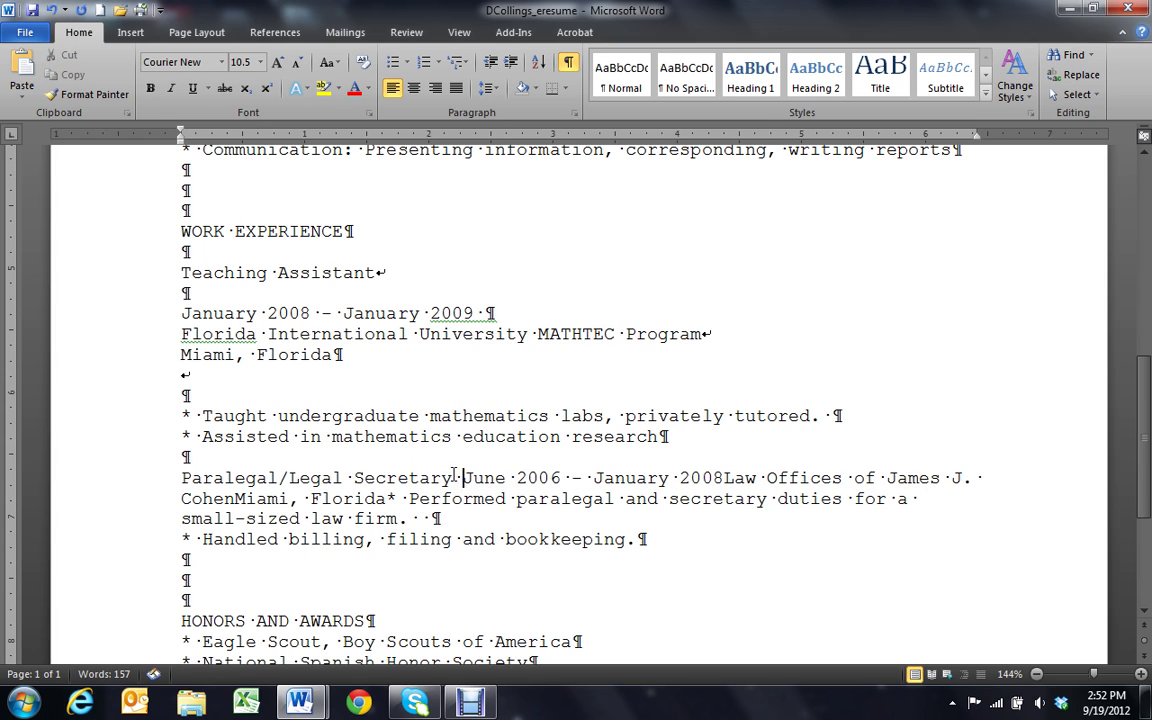
{"action": "key", "text": "Return"}
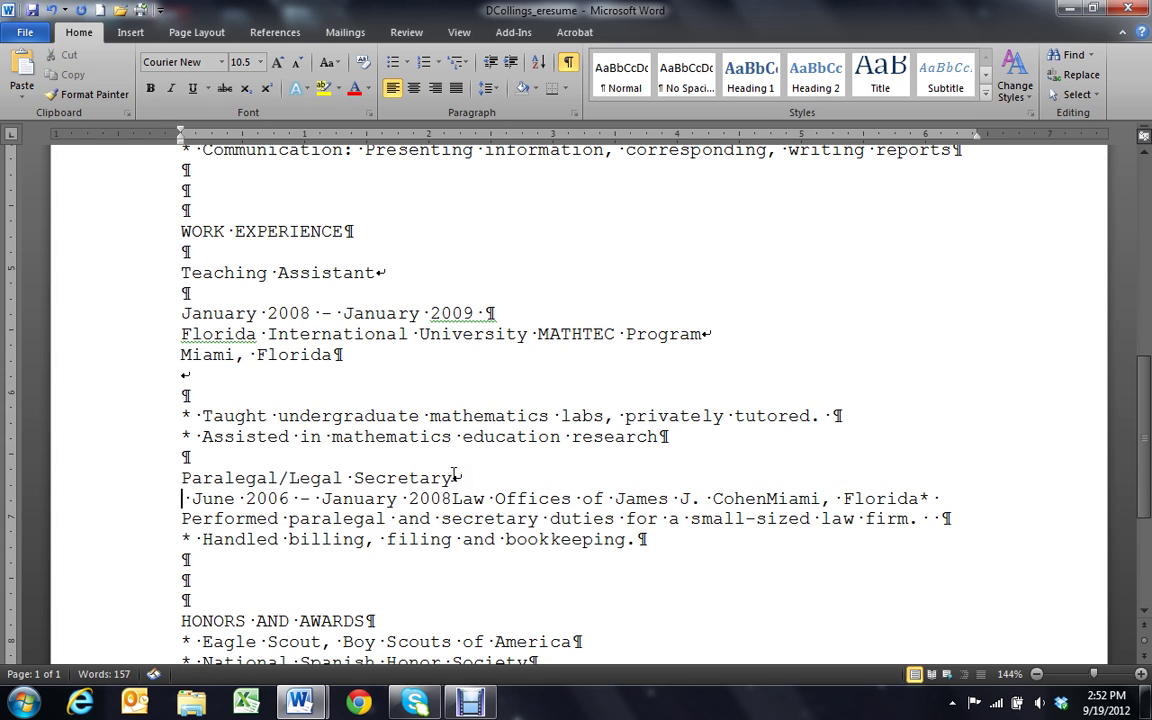
{"action": "key", "text": "Return"}
{"action": "key", "text": "Return"}
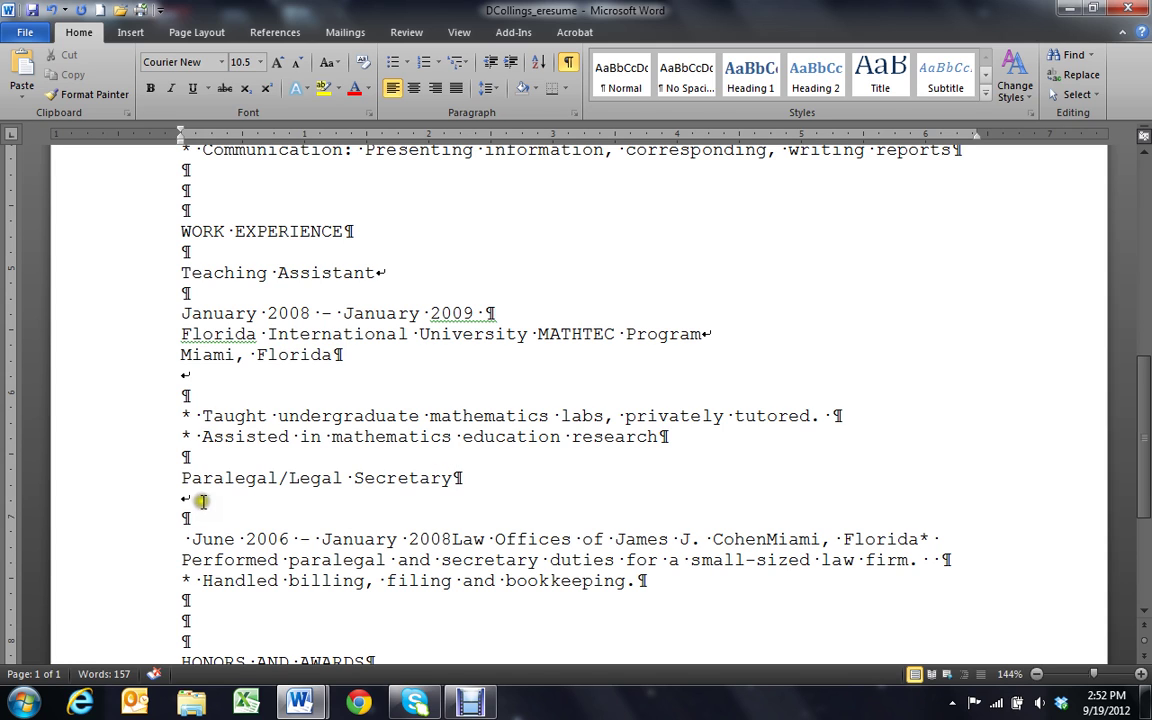
{"action": "left_click", "coordinate": [181, 499]}
{"action": "key", "text": "BackSpace"}
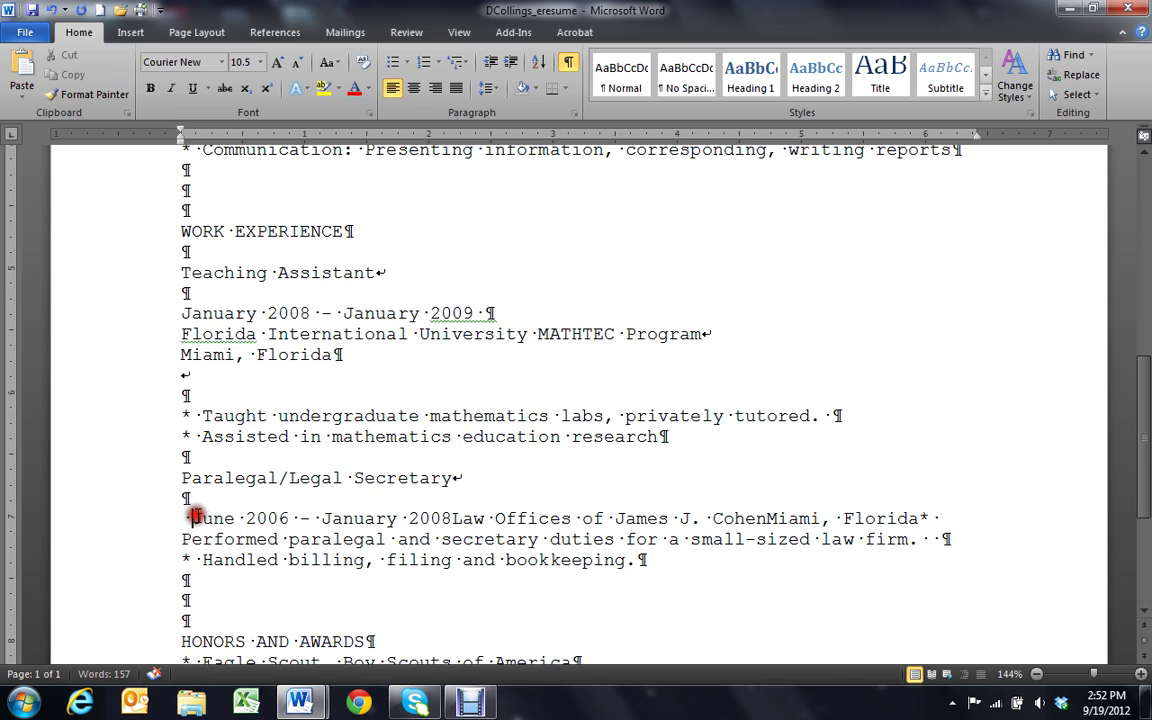
{"action": "left_click", "coordinate": [197, 517]}
{"action": "key", "text": "BackSpace"}
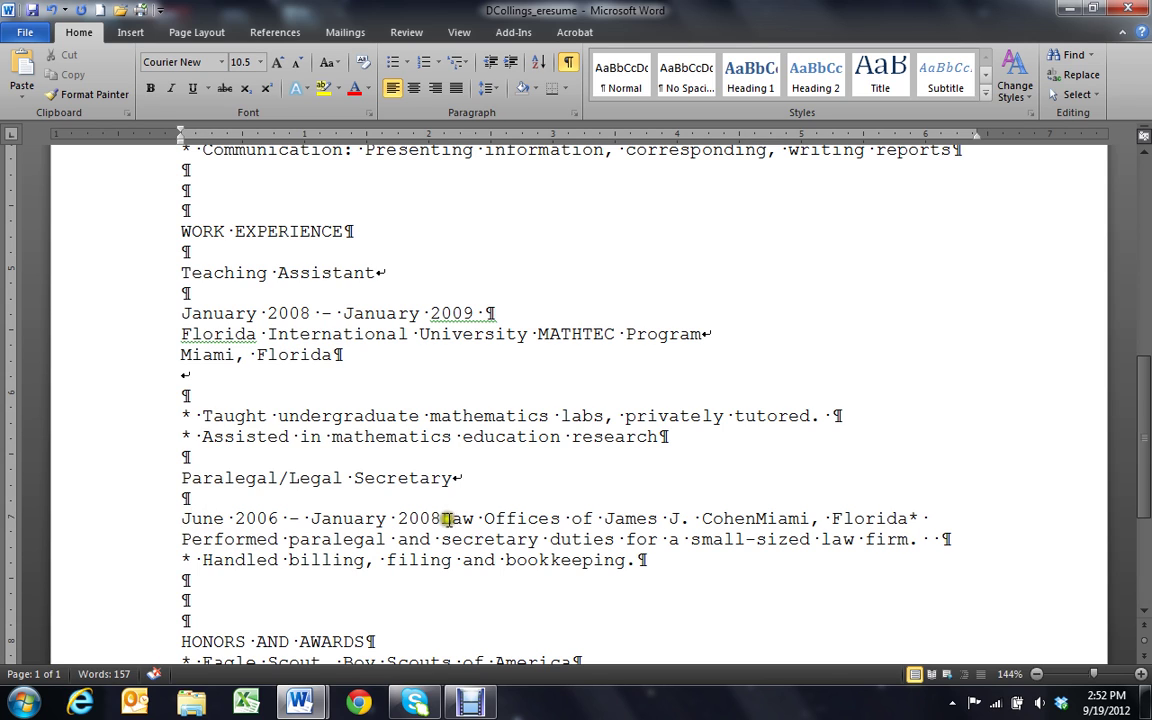
Put the law office, Miami, Florida location and Performed duty bullet on separate lines
{"action": "left_click", "coordinate": [441, 518]}
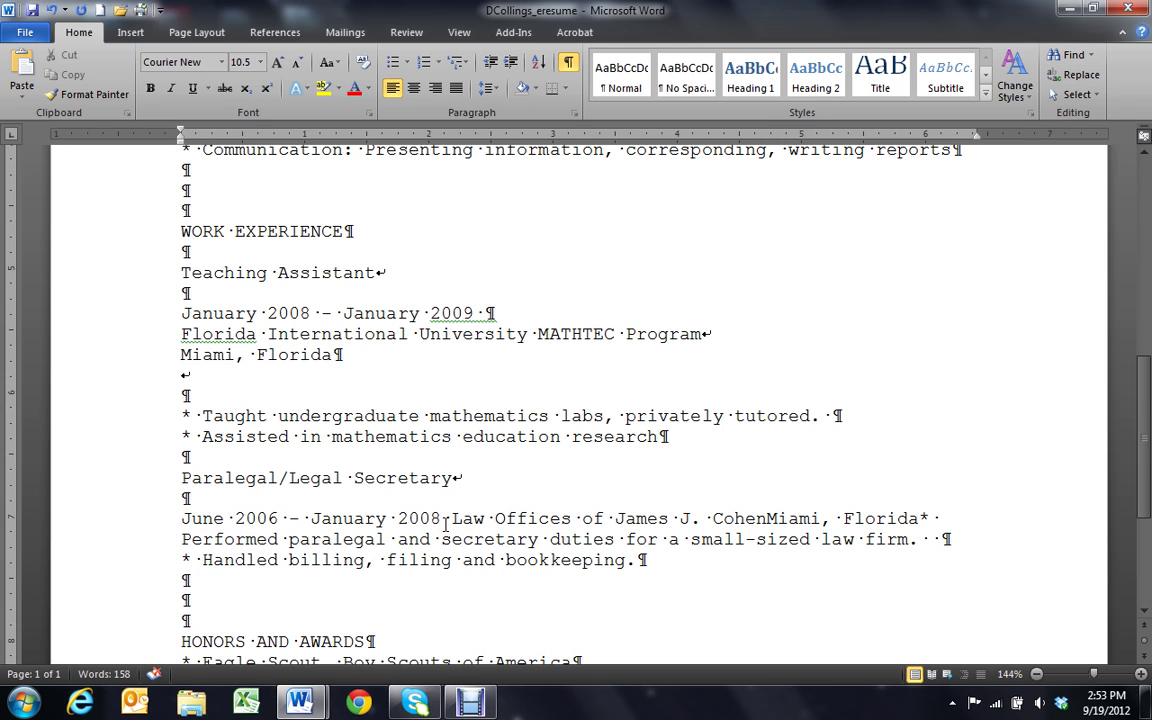
{"action": "key", "text": "shift+Return"}
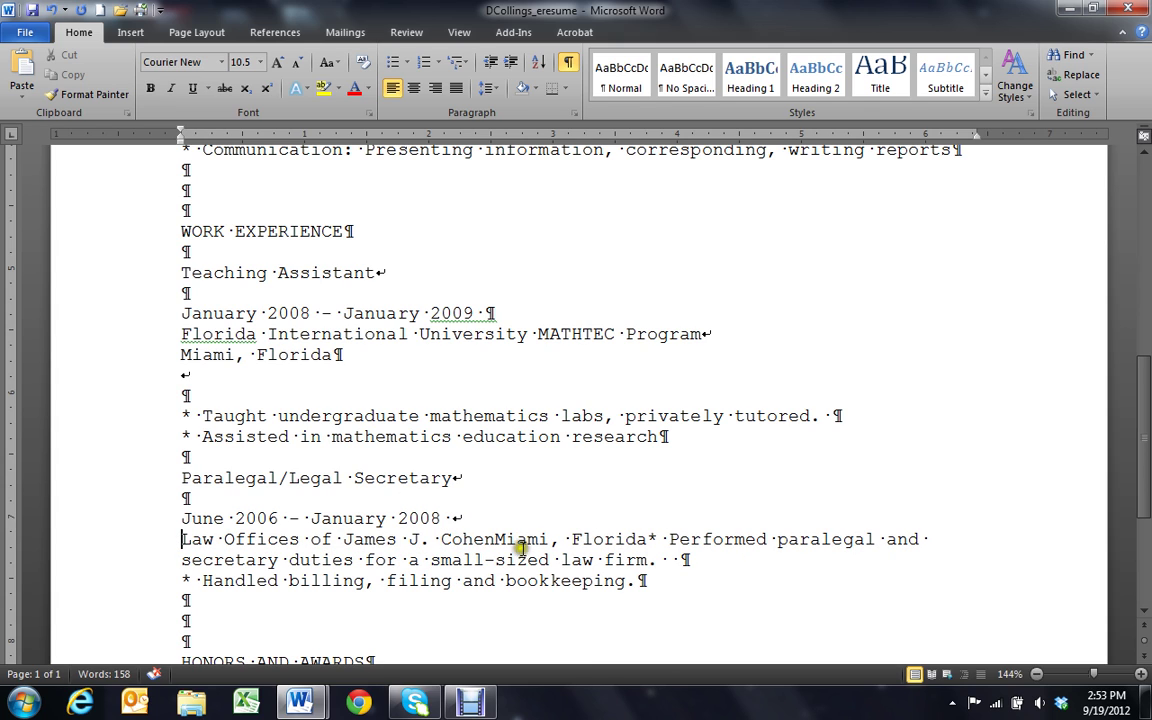
{"action": "left_click", "coordinate": [494, 540]}
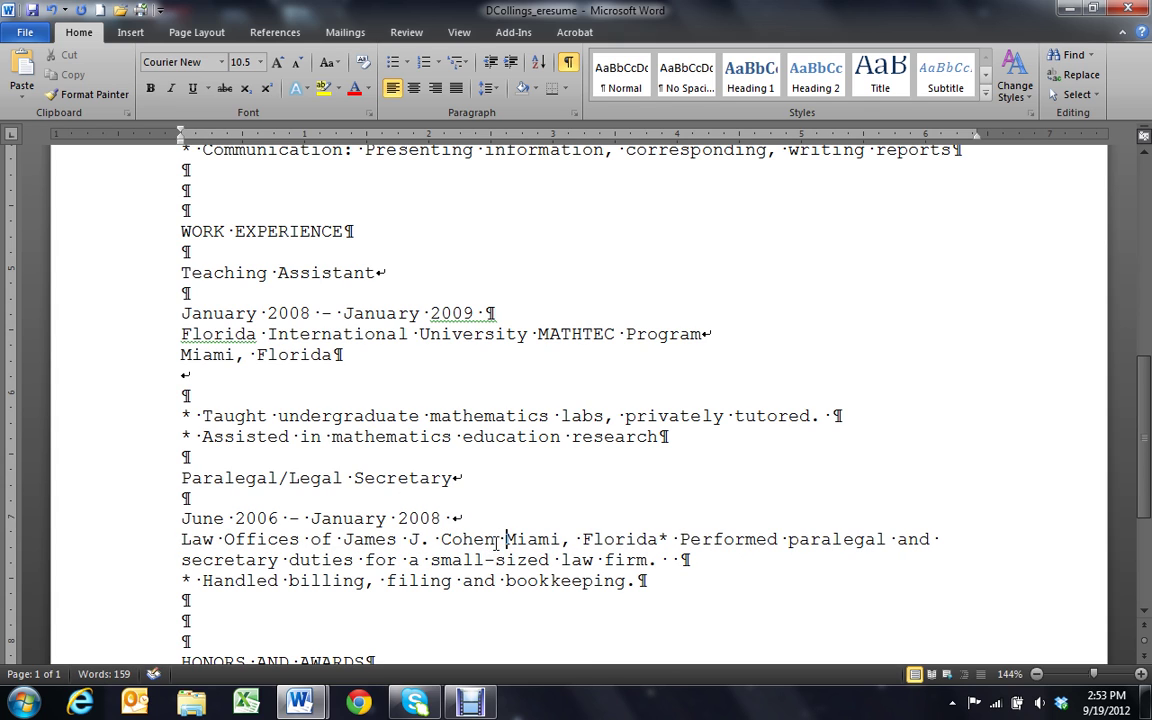
{"action": "key", "text": "shift+Return"}
{"action": "left_click", "coordinate": [342, 566]}
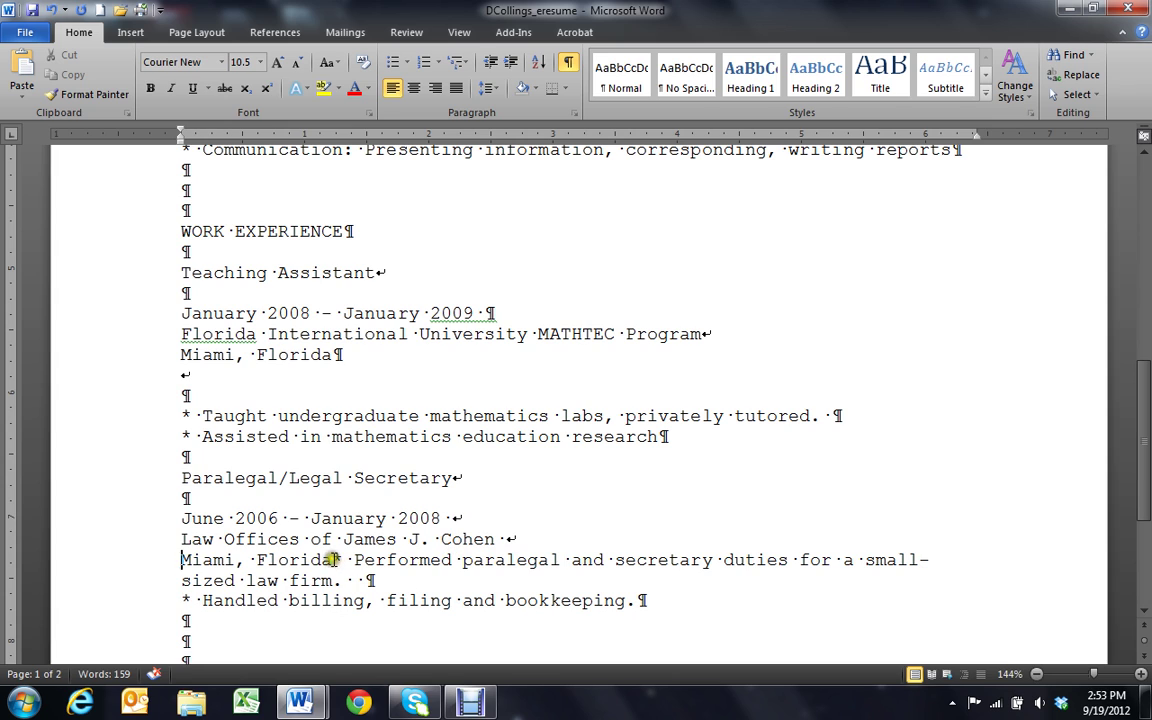
{"action": "key", "text": "shift+Return"}
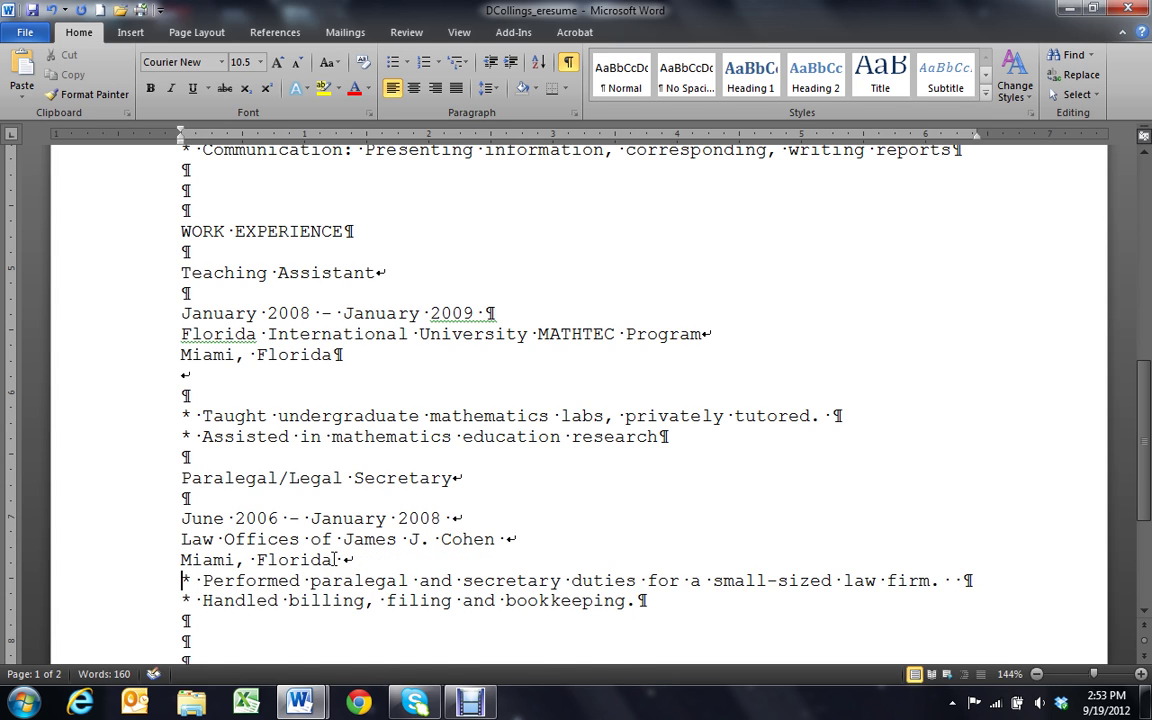
{"action": "type", "text": "Miami, Florida"}
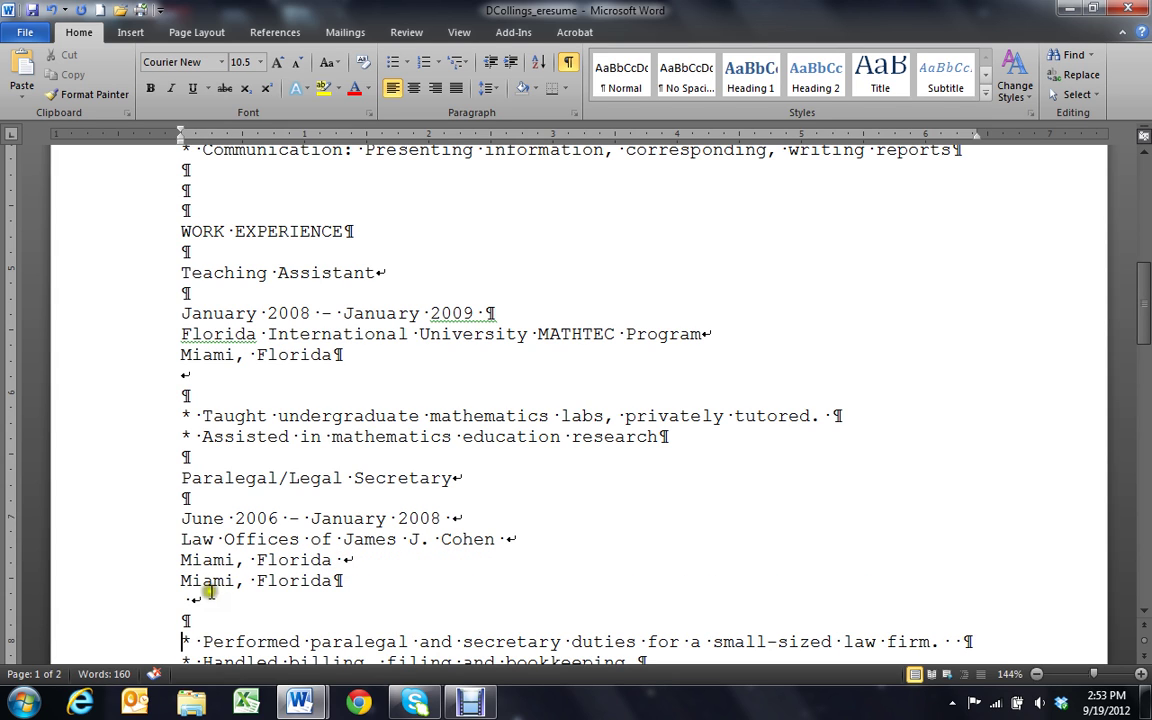
{"action": "left_click", "coordinate": [337, 581]}
{"action": "key", "text": "Delete"}
Keep the two empty lines above HONORS AND AWARDS, undoing their accidental deletion
{"action": "scroll", "coordinate": [337, 581], "scroll_direction": "down", "scroll_amount": 2}
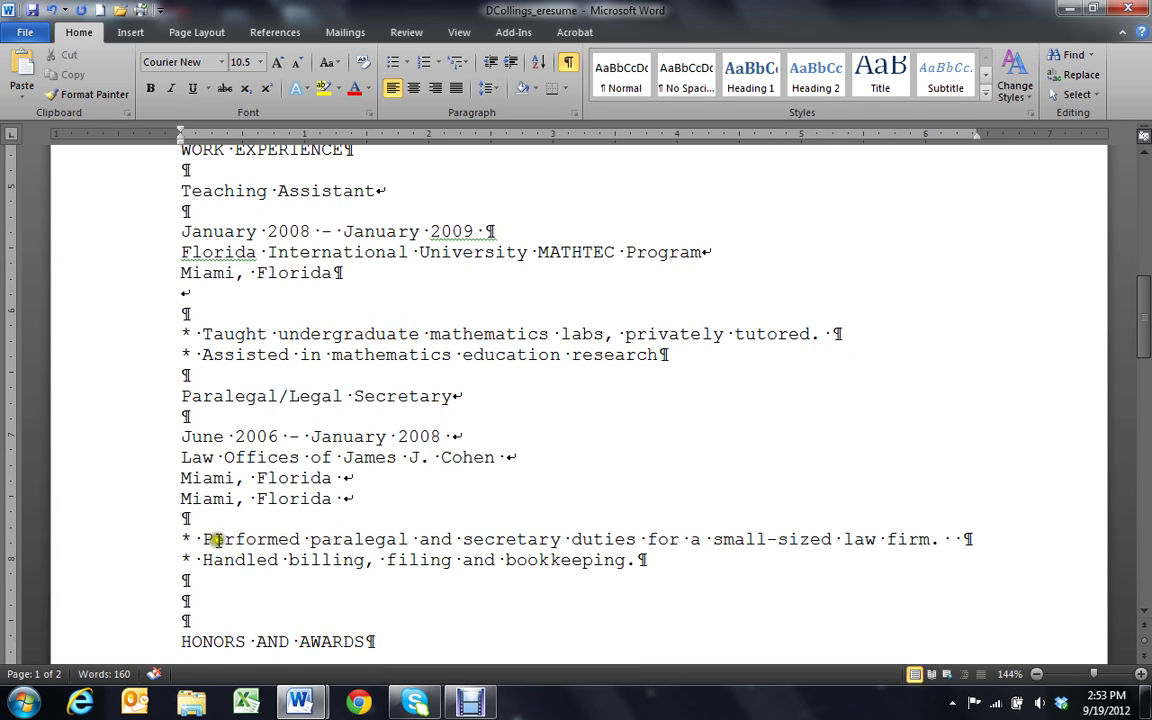
{"action": "scroll", "coordinate": [200, 500], "scroll_direction": "down", "scroll_amount": 1}
{"action": "left_click", "coordinate": [203, 560]}
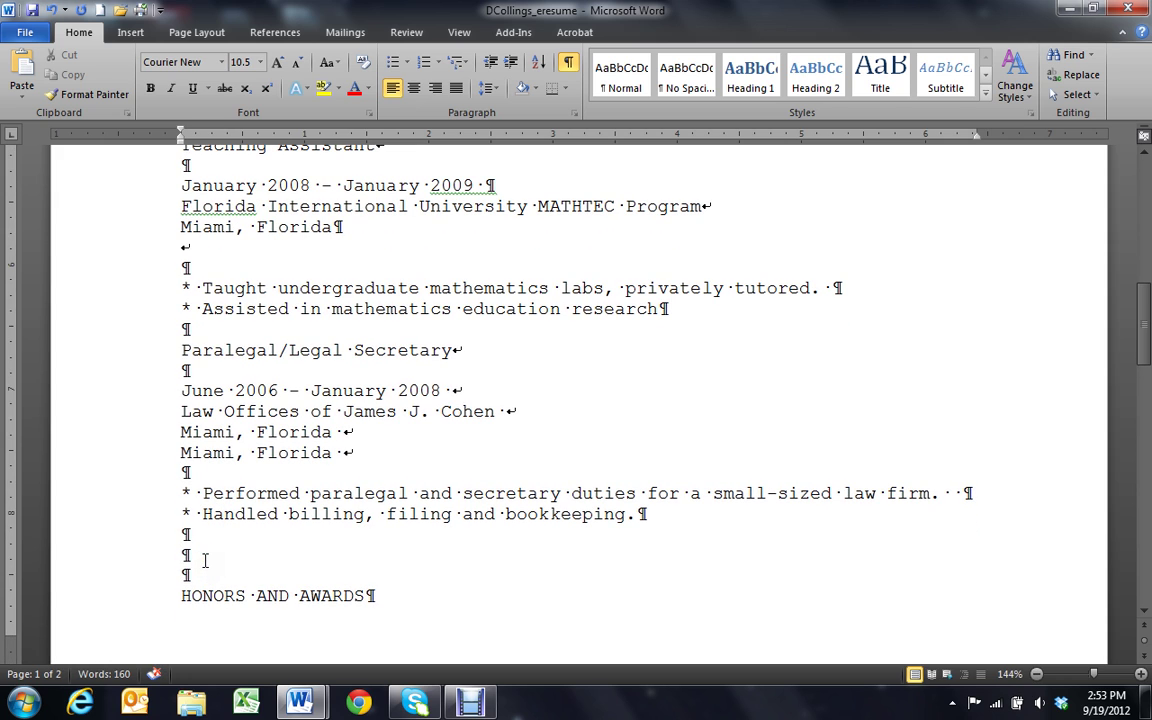
{"action": "key", "text": "Delete"}
{"action": "key", "text": "Delete"}
{"action": "key", "text": "ctrl+z"}
Place the cursor after the National Math Honor Society bullet on page 2, then scroll back up
{"action": "scroll", "coordinate": [239, 661], "scroll_direction": "down", "scroll_amount": 8}
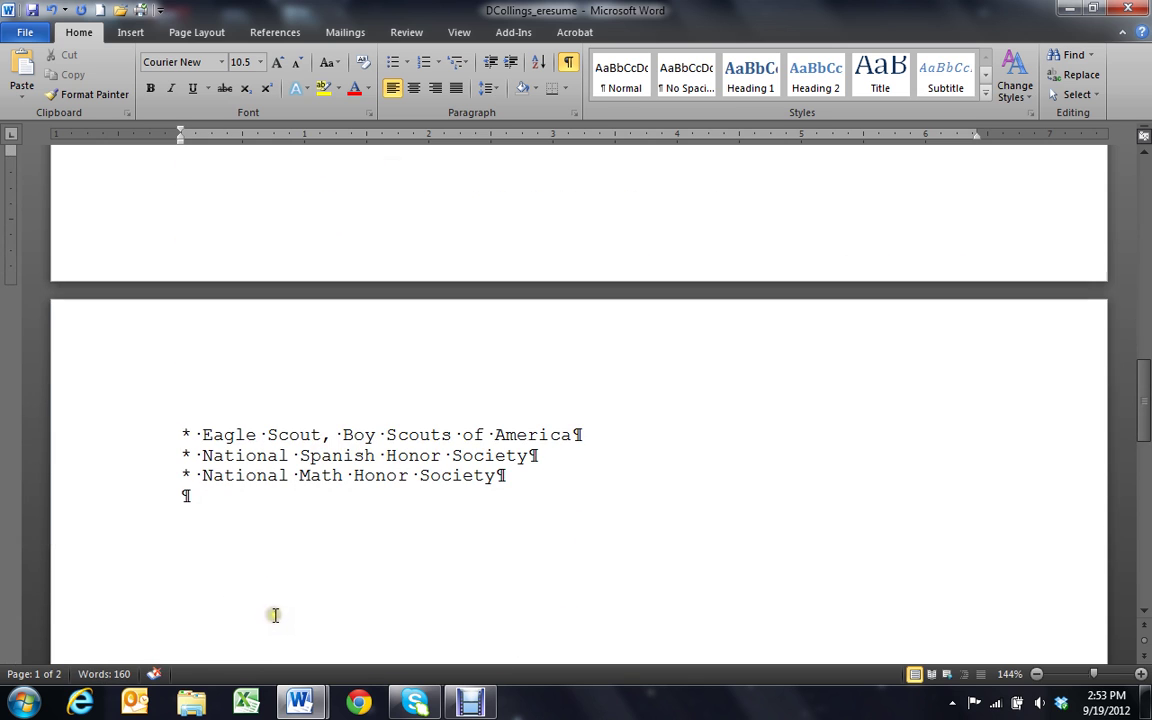
{"action": "left_click", "coordinate": [509, 474]}
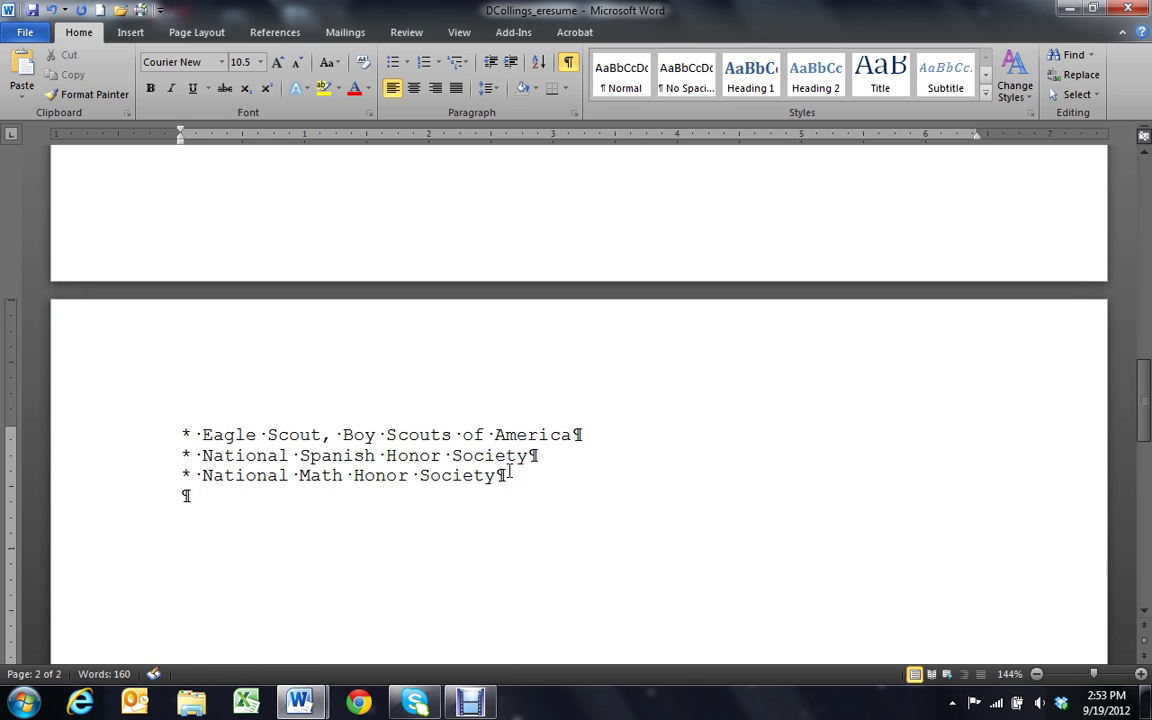
{"action": "scroll", "coordinate": [502, 600], "scroll_direction": "up", "scroll_amount": 10}
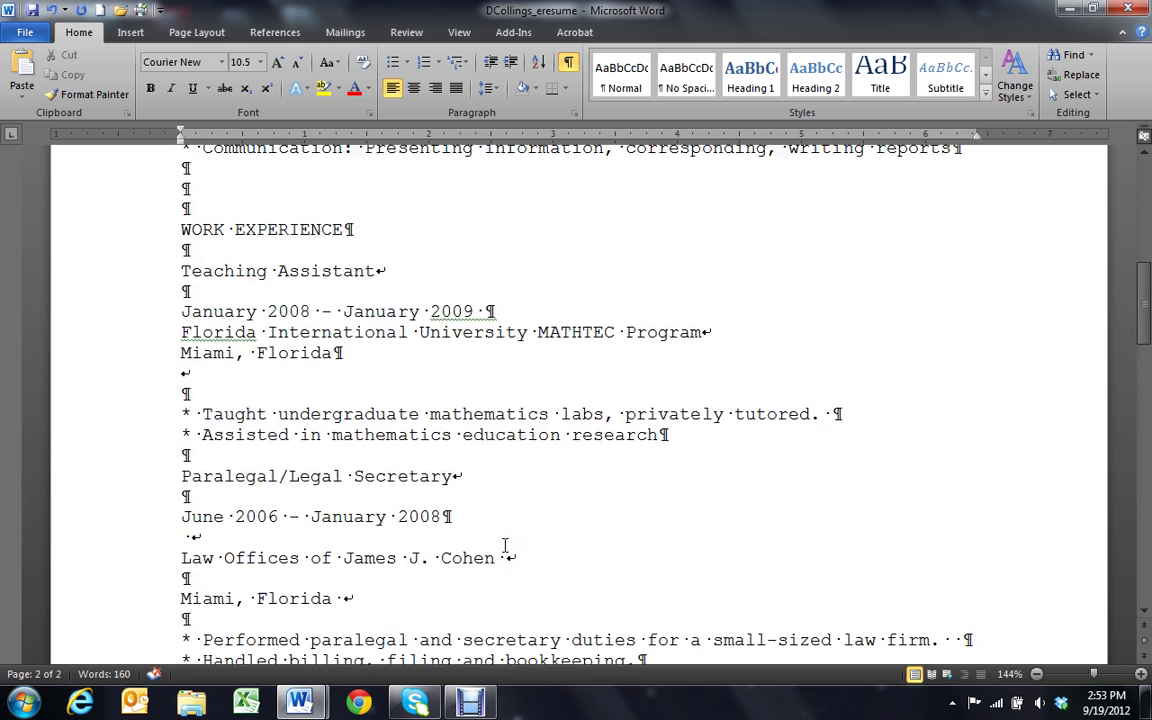
{"action": "scroll", "coordinate": [504, 545], "scroll_direction": "up", "scroll_amount": 7}
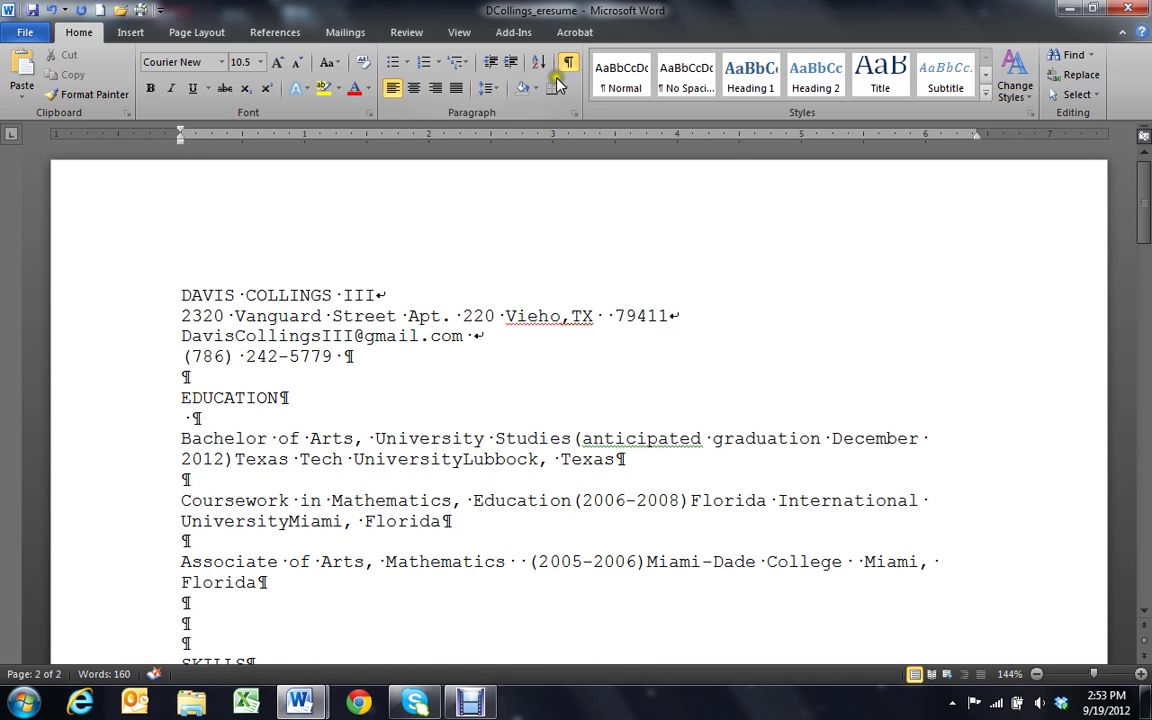
Insert two extra blank lines below the phone number, leaving three blank lines before EDUCATION
{"action": "left_click", "coordinate": [457, 32]}
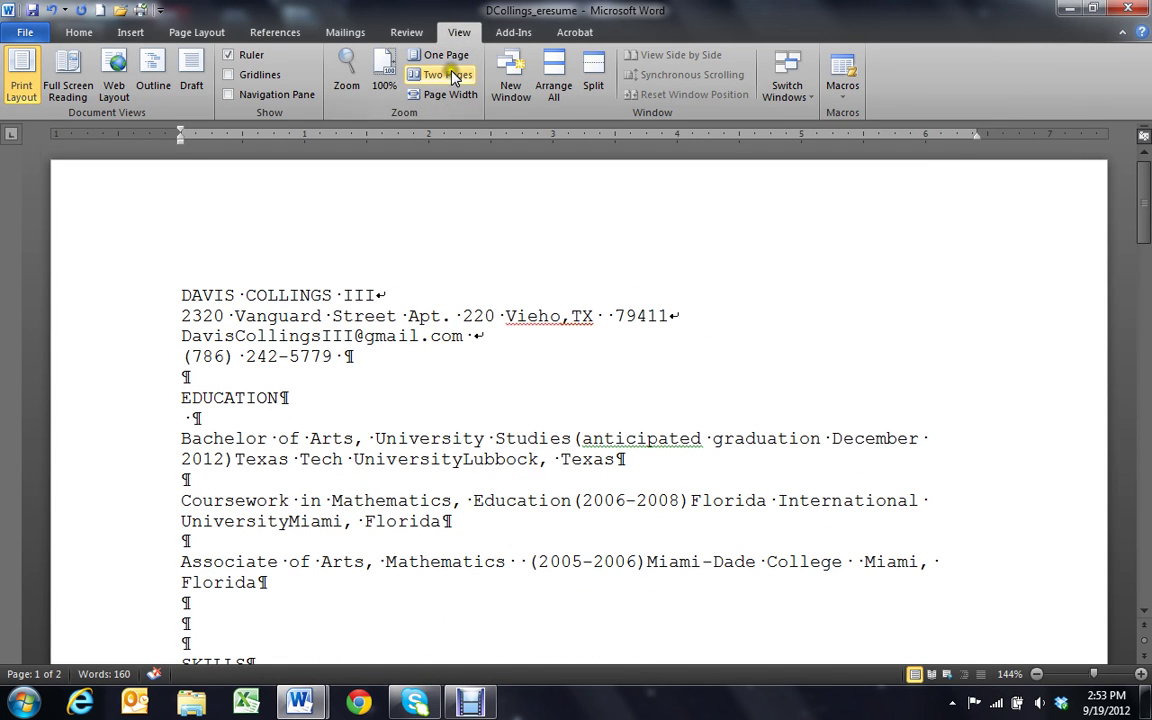
{"action": "left_click", "coordinate": [445, 55]}
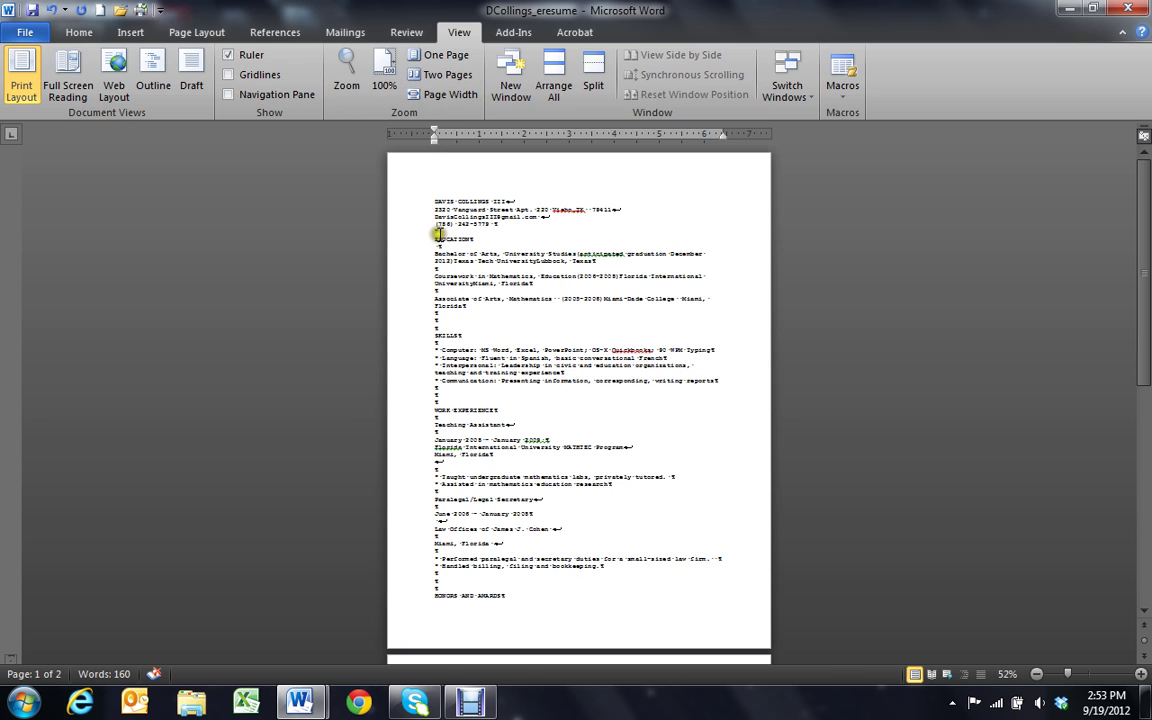
{"action": "left_click", "coordinate": [450, 94]}
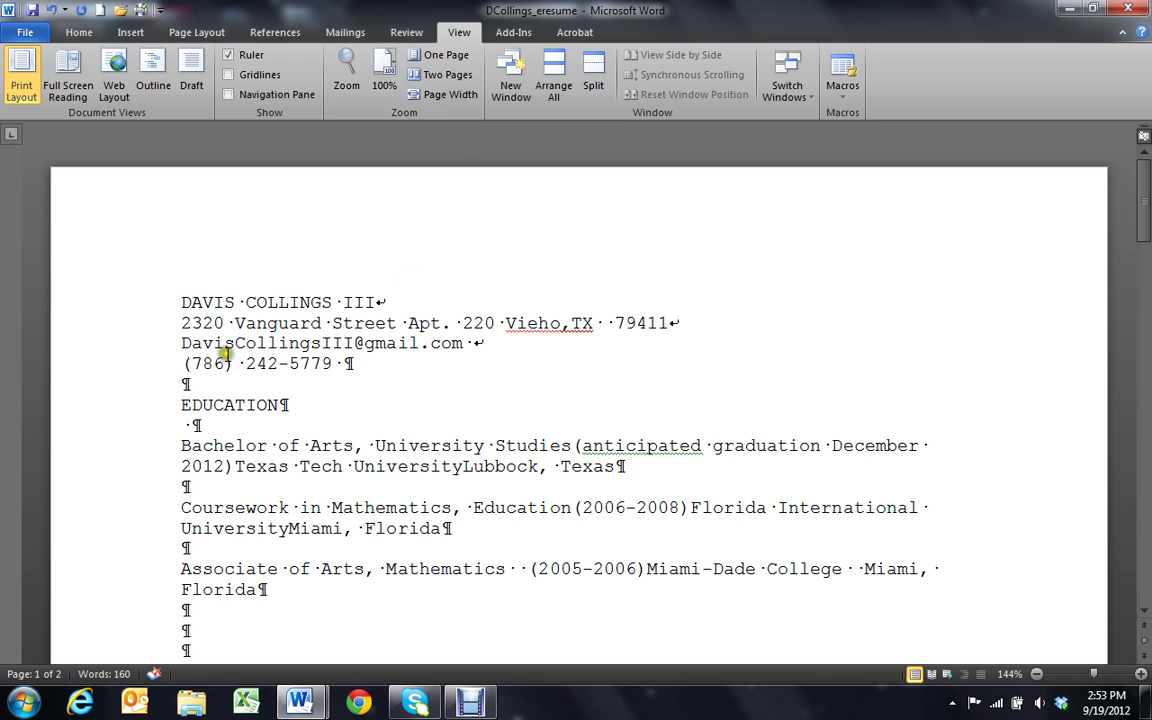
{"action": "left_click", "coordinate": [200, 383]}
{"action": "key", "text": "Return"}
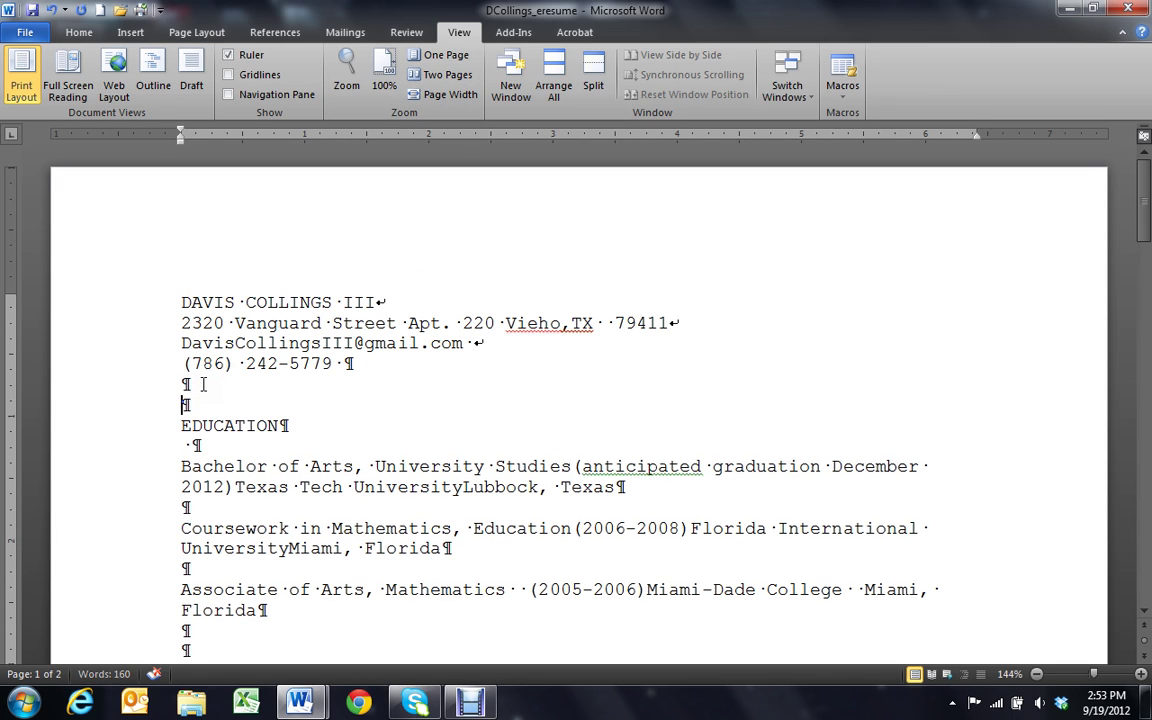
{"action": "key", "text": "Return"}
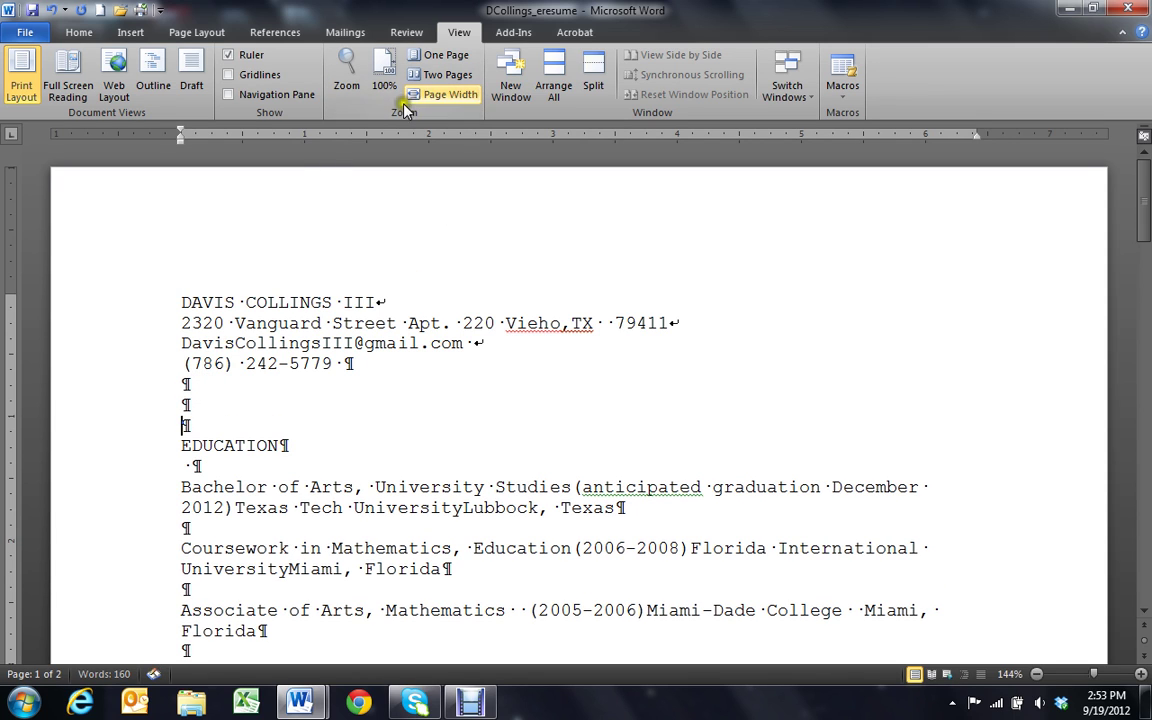
{"action": "left_click", "coordinate": [443, 55]}
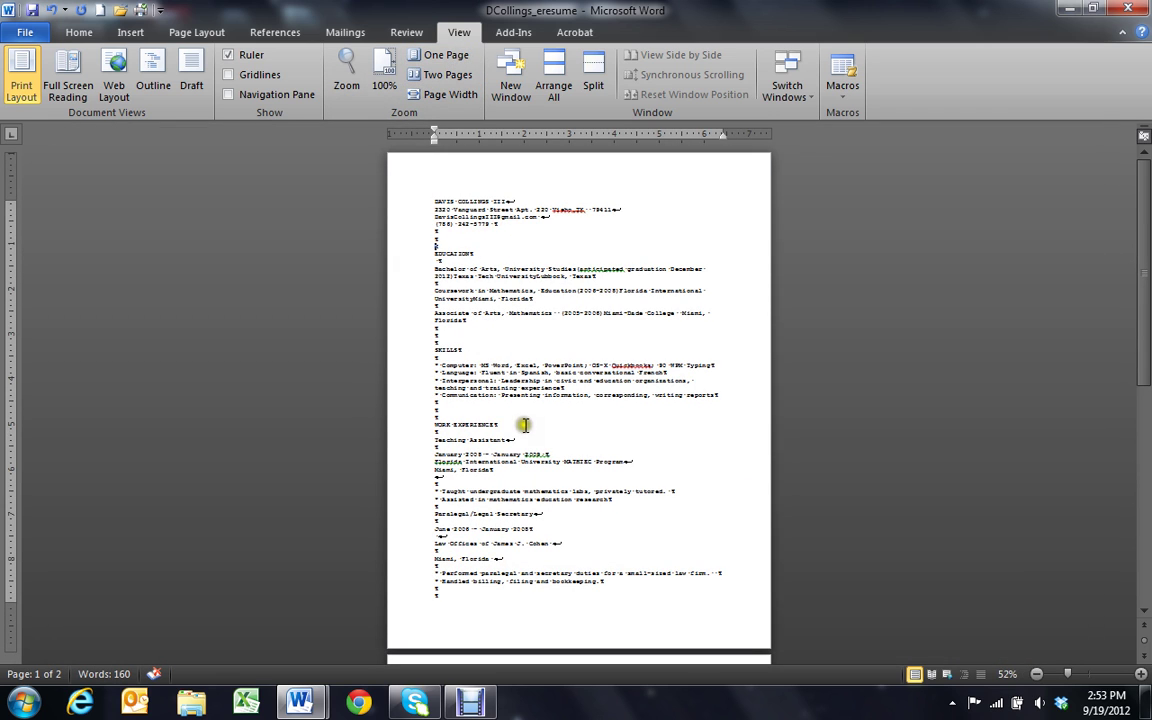
{"action": "scroll", "coordinate": [522, 450], "scroll_direction": "down", "scroll_amount": 1}
{"action": "scroll", "coordinate": [522, 495], "scroll_direction": "down", "scroll_amount": 4}
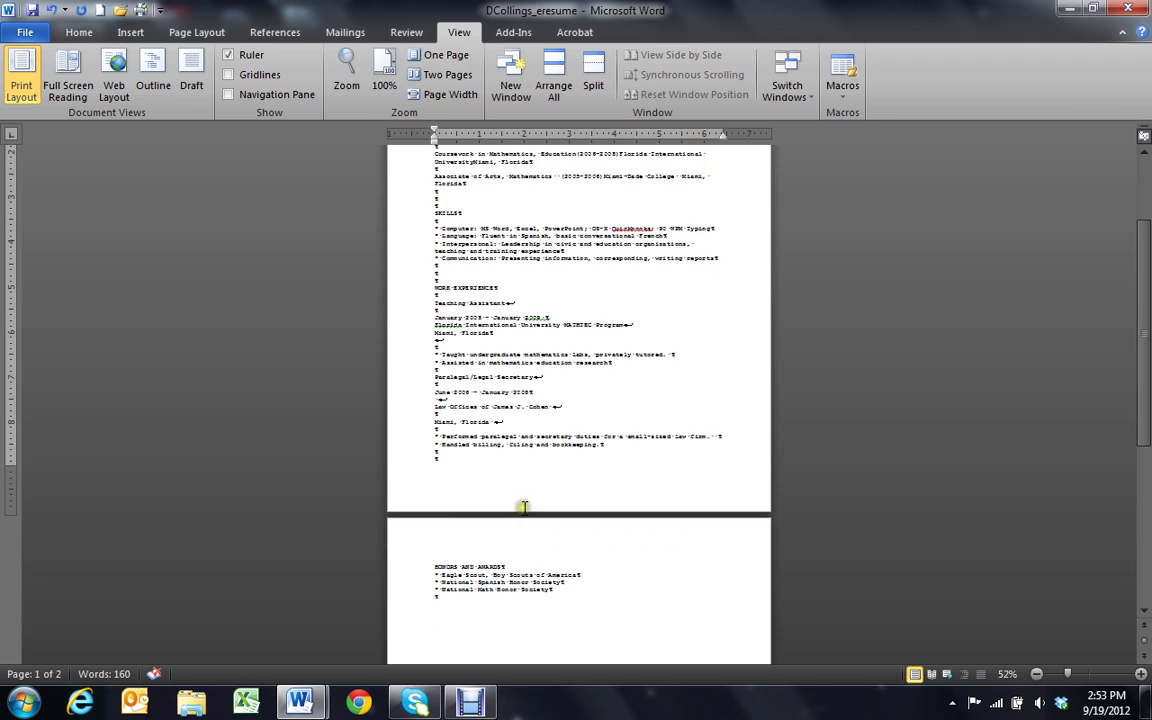
Save the file and choose Yes to keep it in Plain Text format
{"action": "left_click", "coordinate": [25, 32]}
{"action": "left_click", "coordinate": [44, 62]}
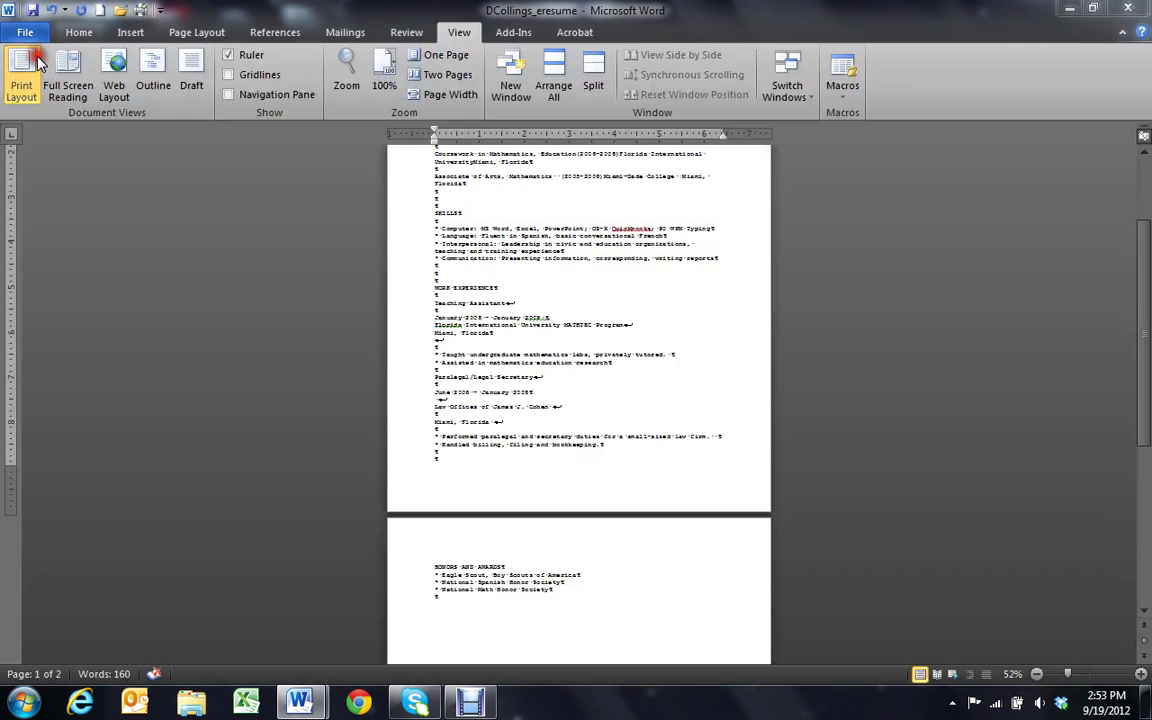
{"action": "left_click", "coordinate": [503, 414]}
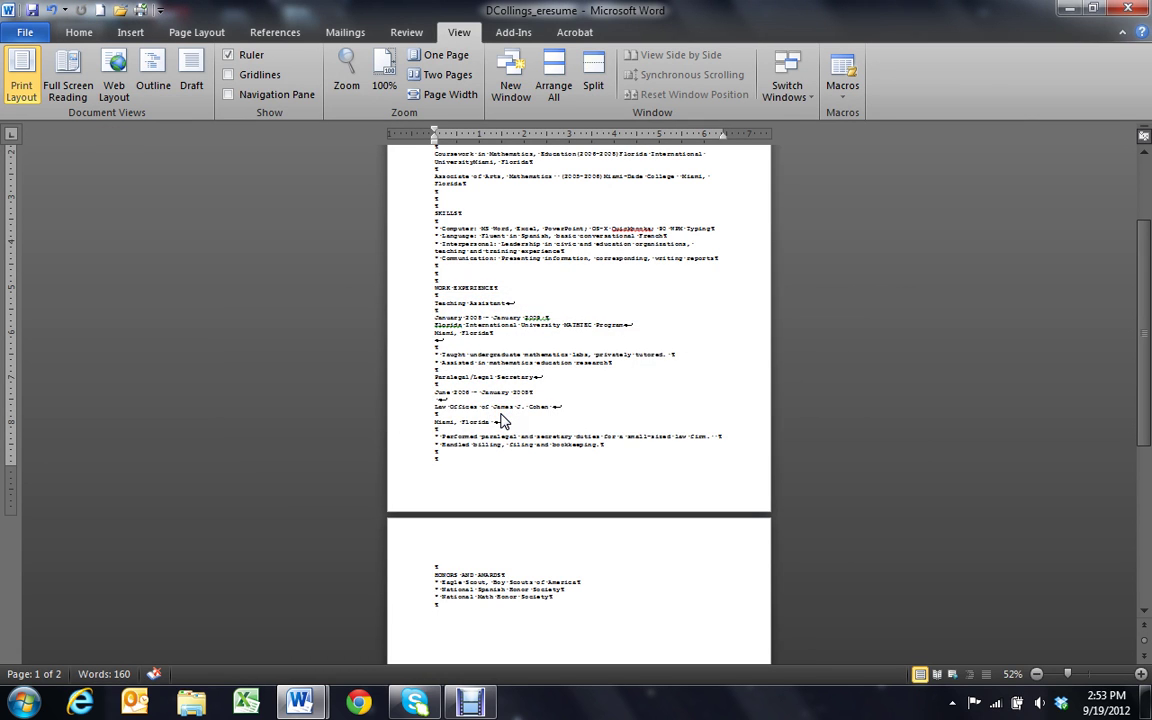
Review the saved two-page résumé at Page Width, with HONORS AND AWARDS on page 2
{"action": "scroll", "coordinate": [534, 403], "scroll_direction": "up", "scroll_amount": 3}
{"action": "scroll", "coordinate": [534, 403], "scroll_direction": "up", "scroll_amount": 1}
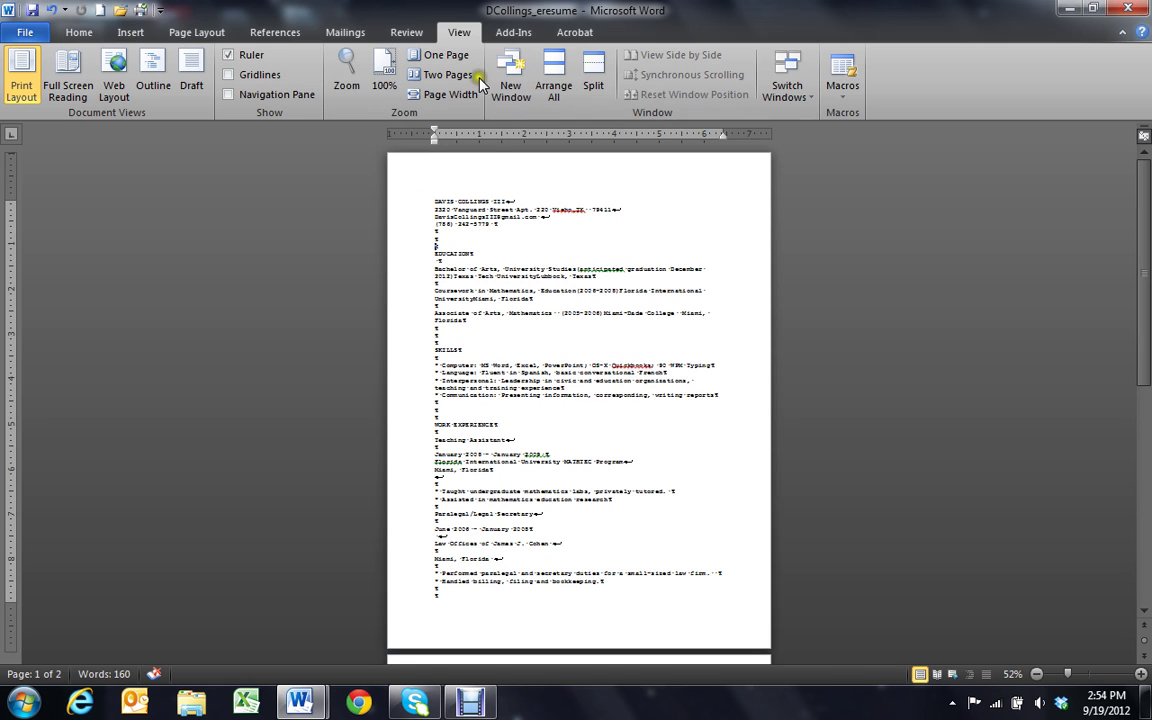
{"action": "left_click", "coordinate": [440, 94]}
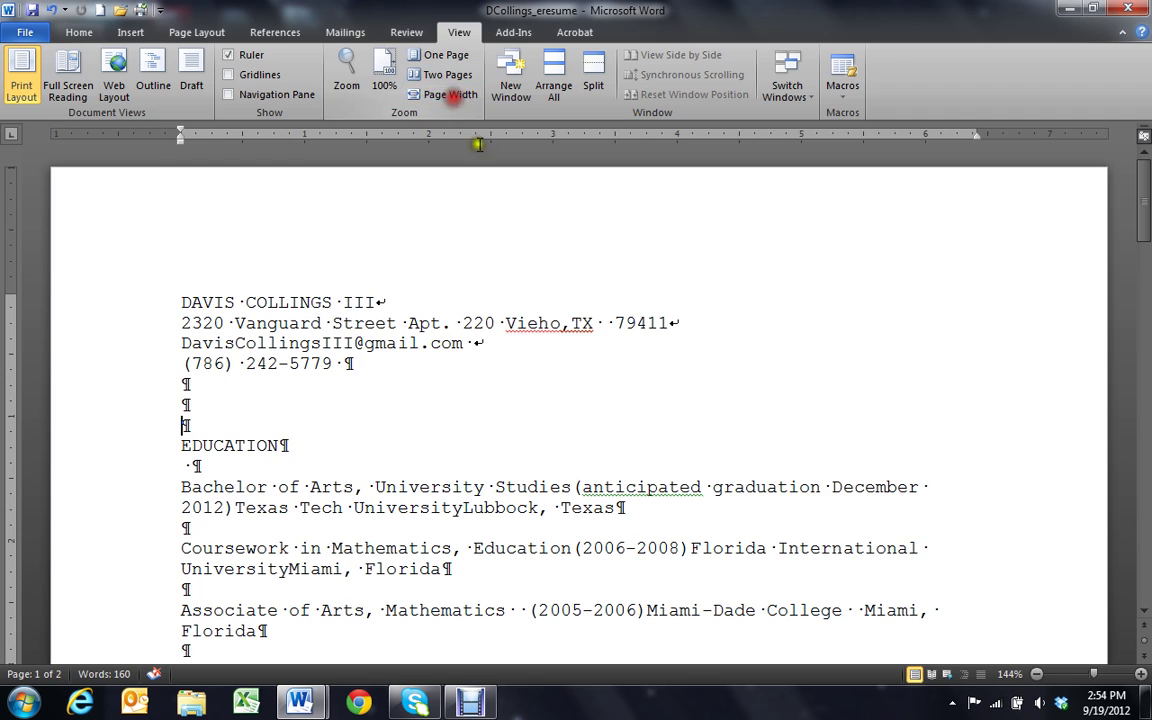
{"action": "scroll", "coordinate": [197, 463], "scroll_direction": "down", "scroll_amount": 15}
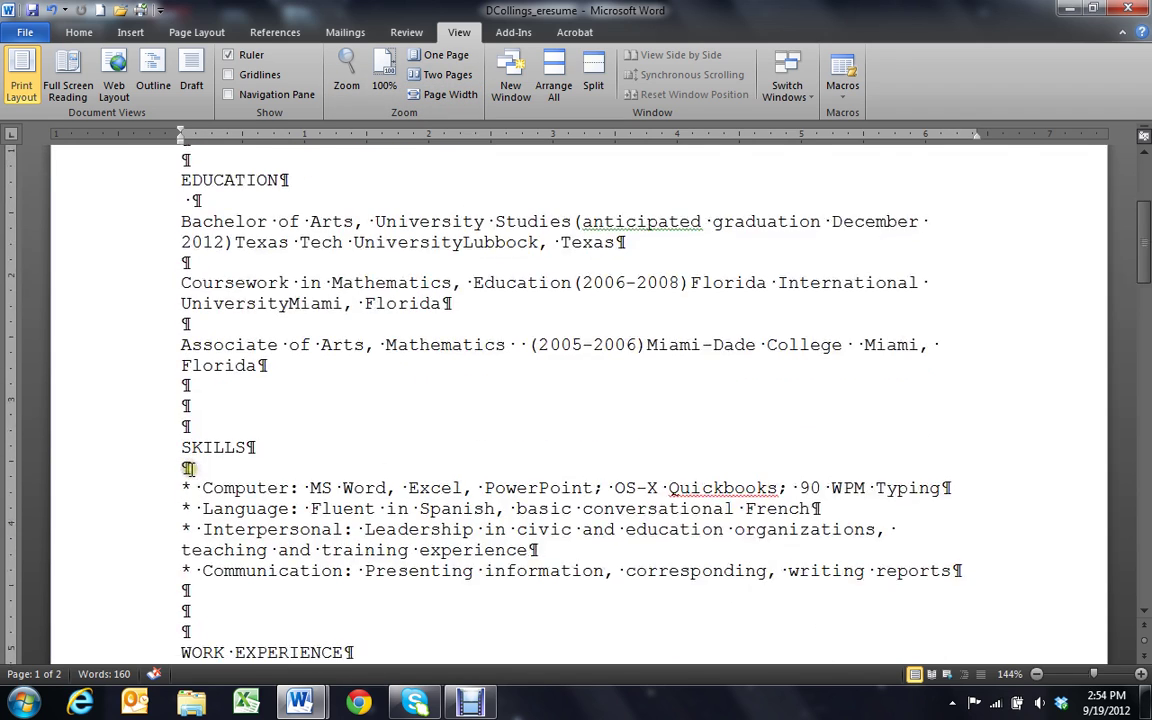
{"action": "scroll", "coordinate": [191, 488], "scroll_direction": "down", "scroll_amount": 12}
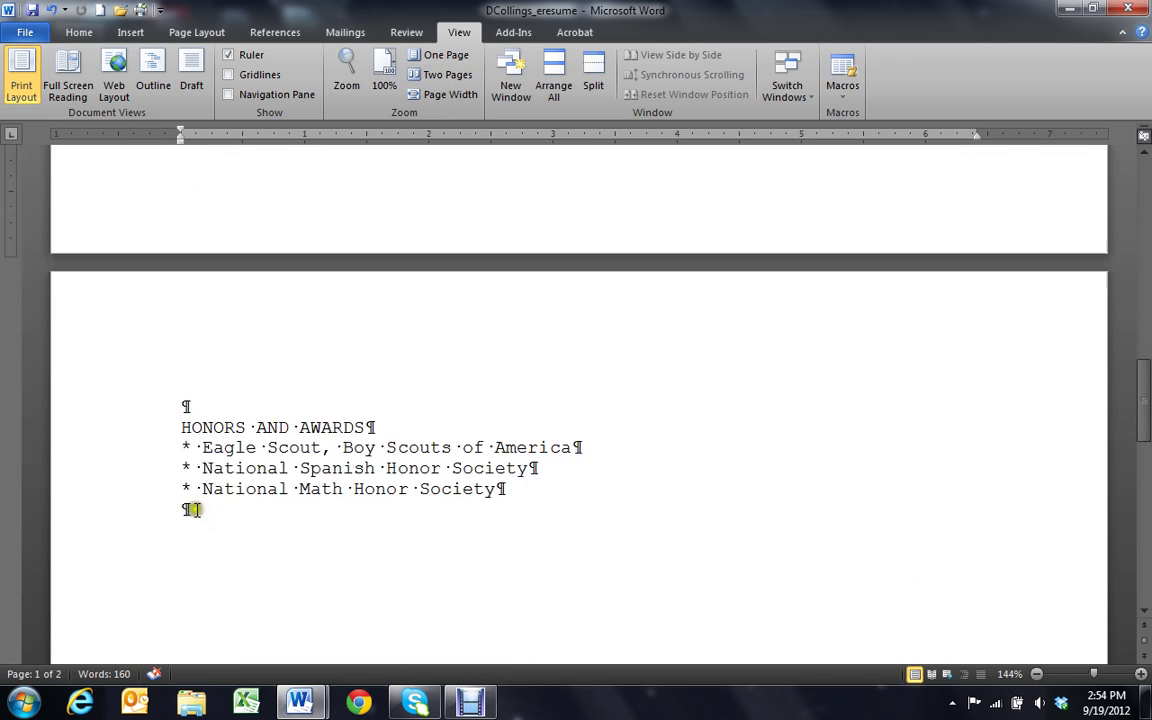
{"action": "scroll", "coordinate": [198, 510], "scroll_direction": "up", "scroll_amount": 18}
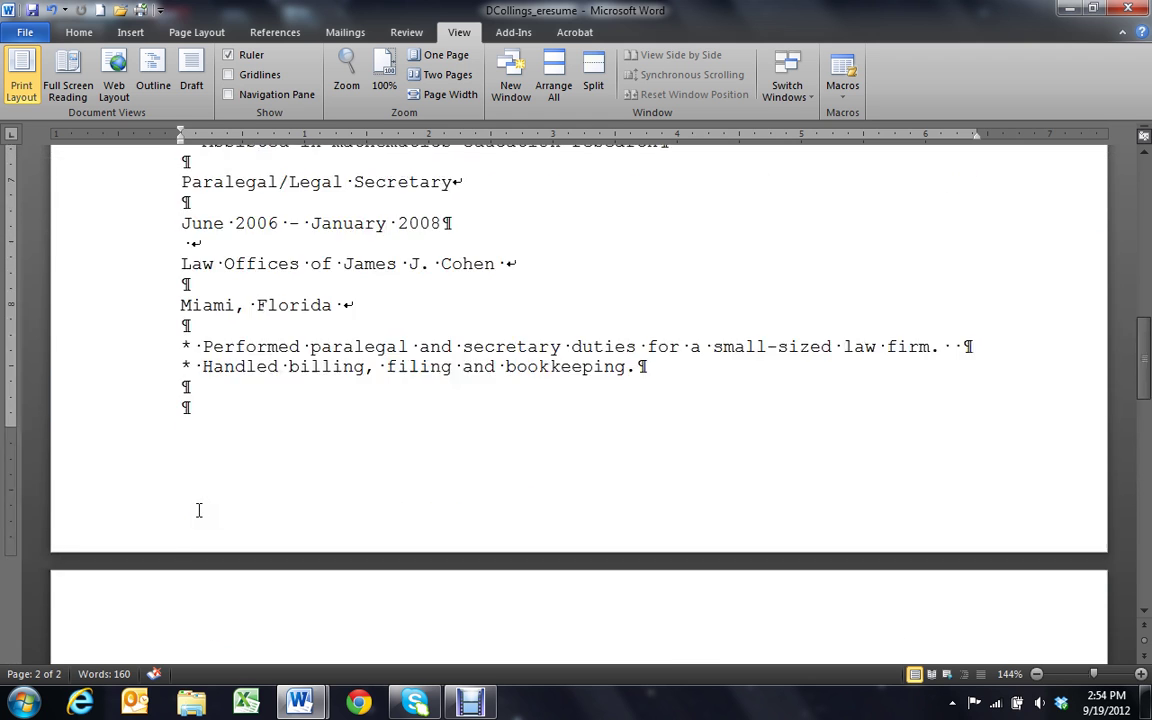
{"action": "scroll", "coordinate": [198, 510], "scroll_direction": "up", "scroll_amount": 4}
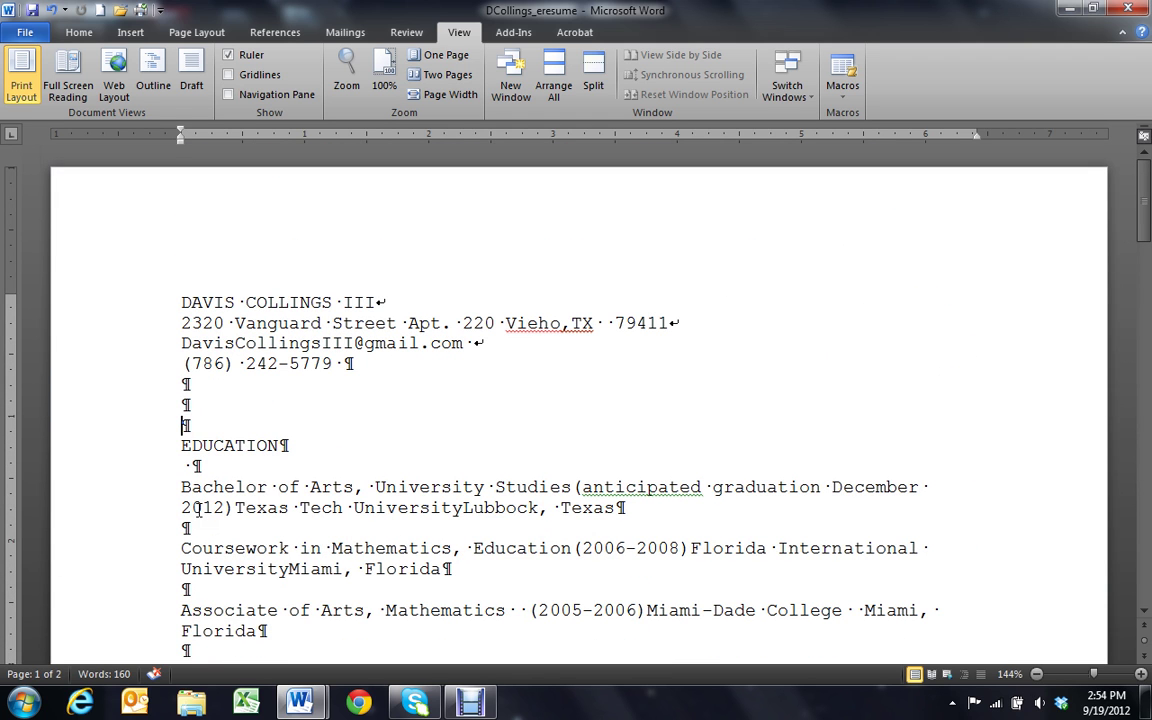